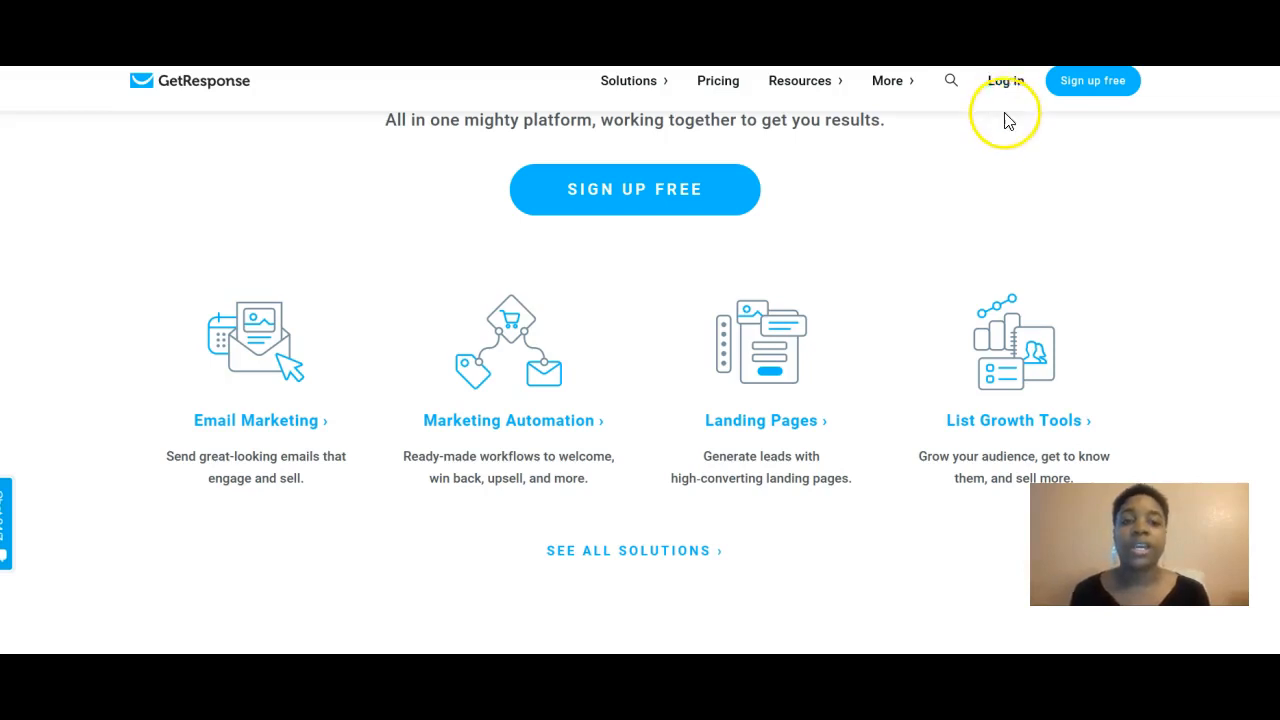
Log in to the account and look over the dashboard's quick actions, statistics, list building and extra income widgets
left_click(1003, 92)
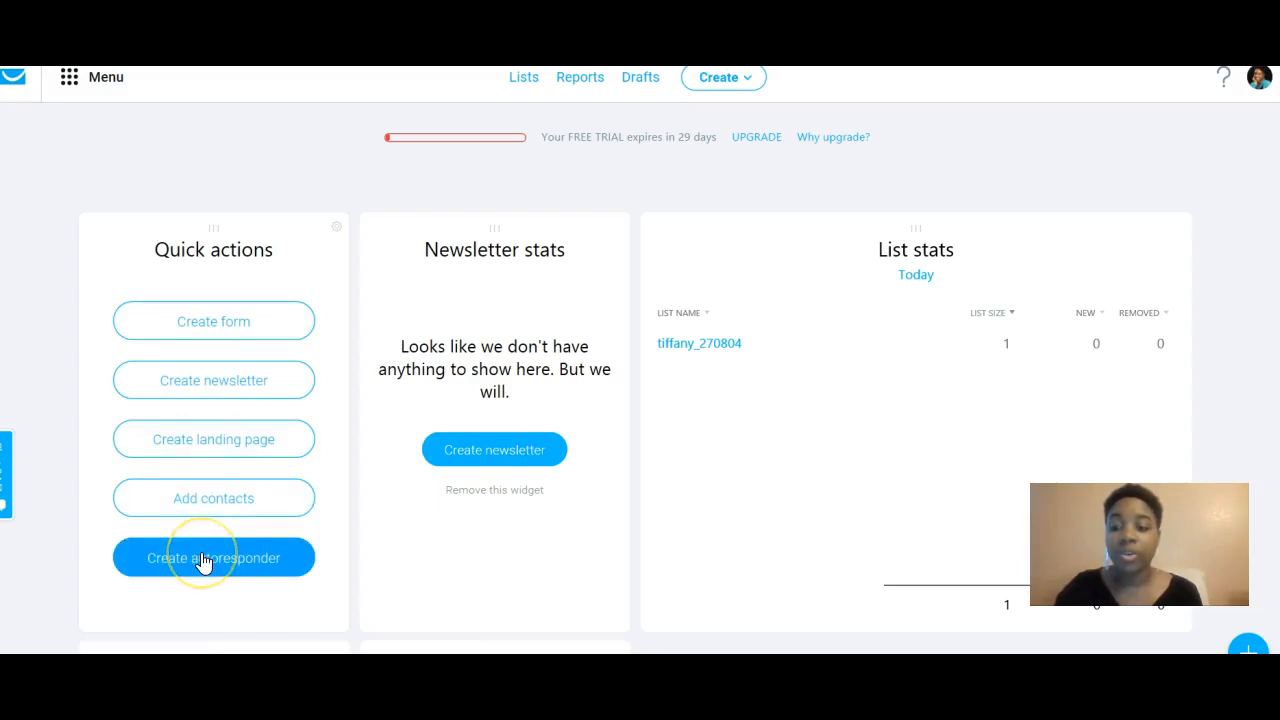
scroll(393, 490, "down", 1)
scroll(393, 490, "down", 4)
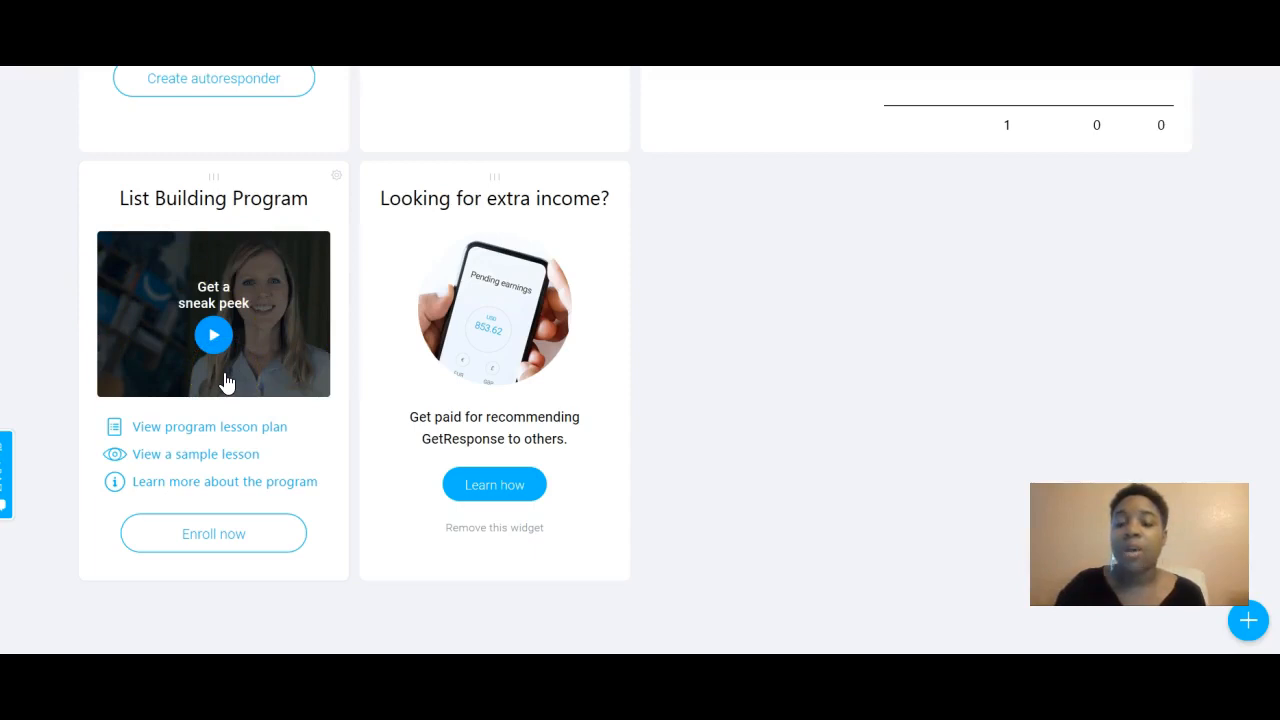
scroll(226, 382, "down", 1)
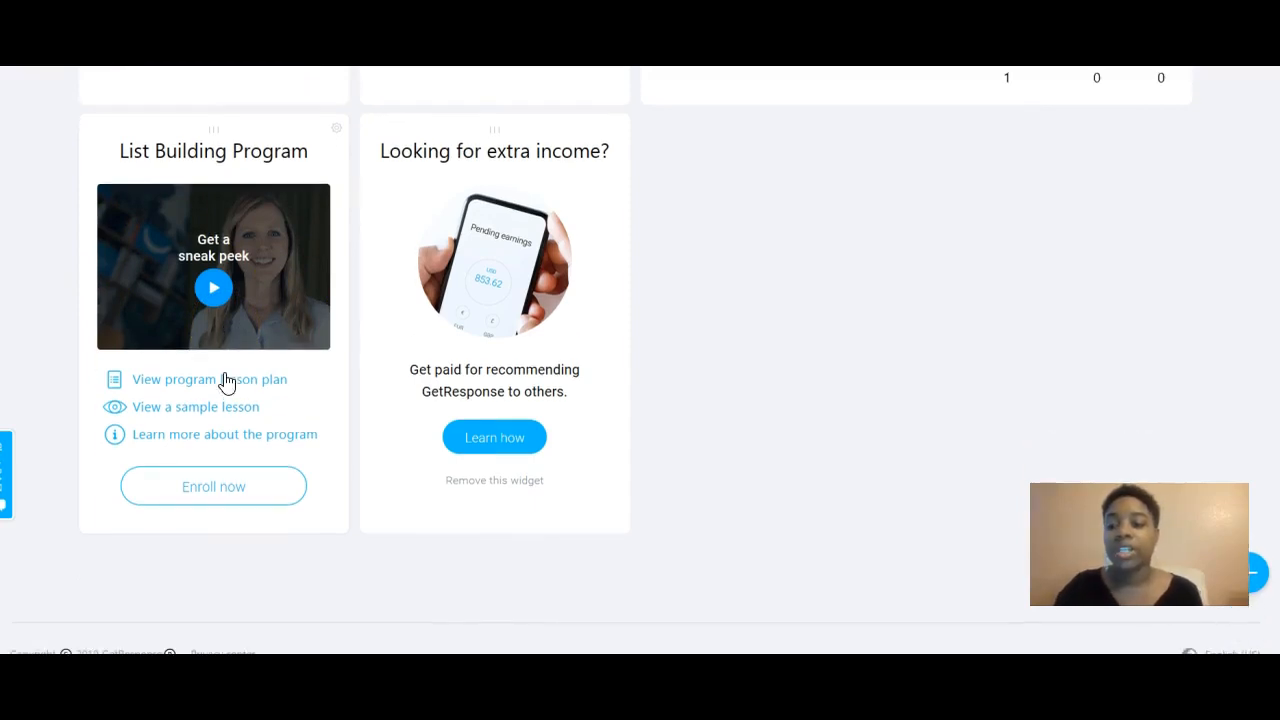
scroll(223, 380, "up", 2)
scroll(223, 380, "down", 2)
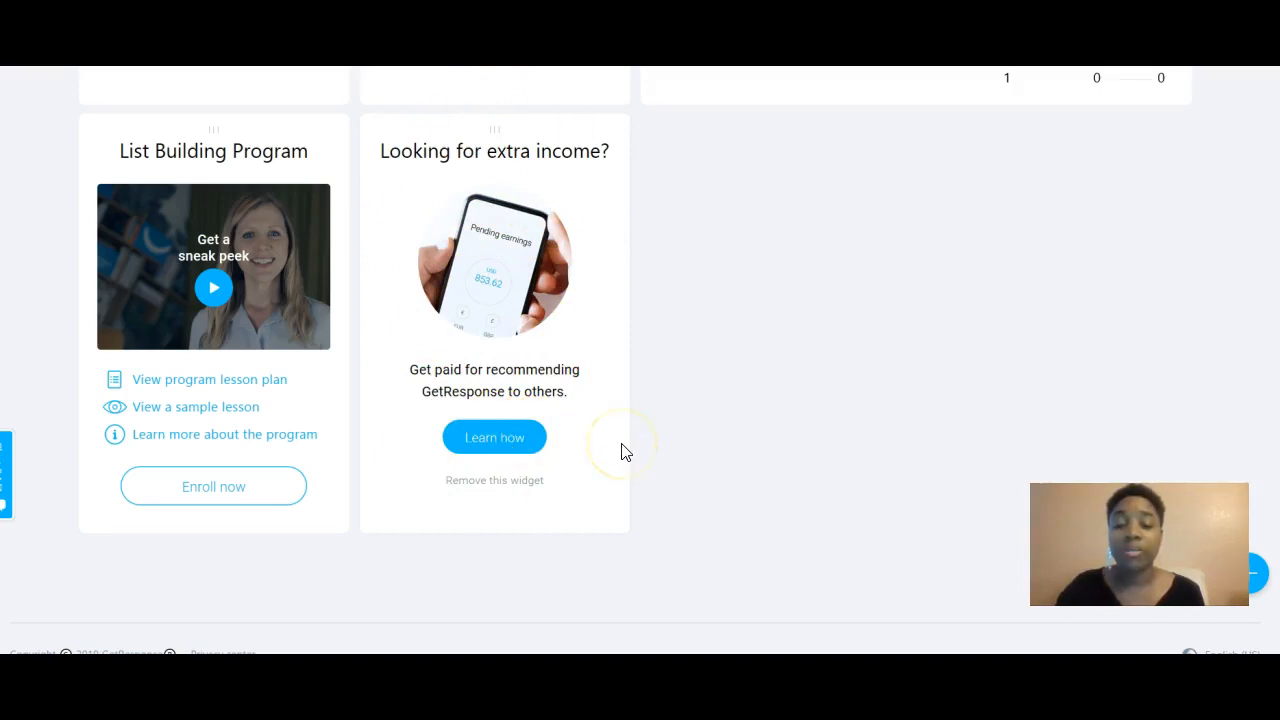
scroll(621, 452, "up", 5)
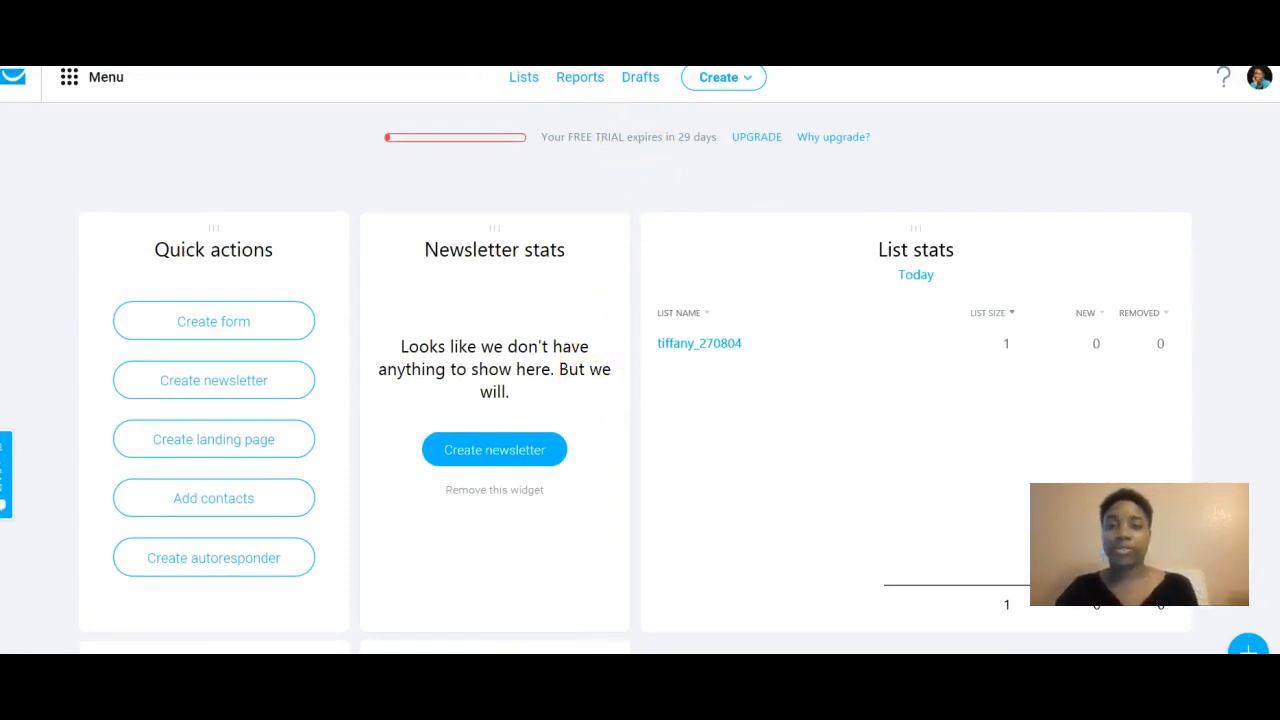
Open the Email marketing area and view its newsletters and email statistics
left_click(65, 86)
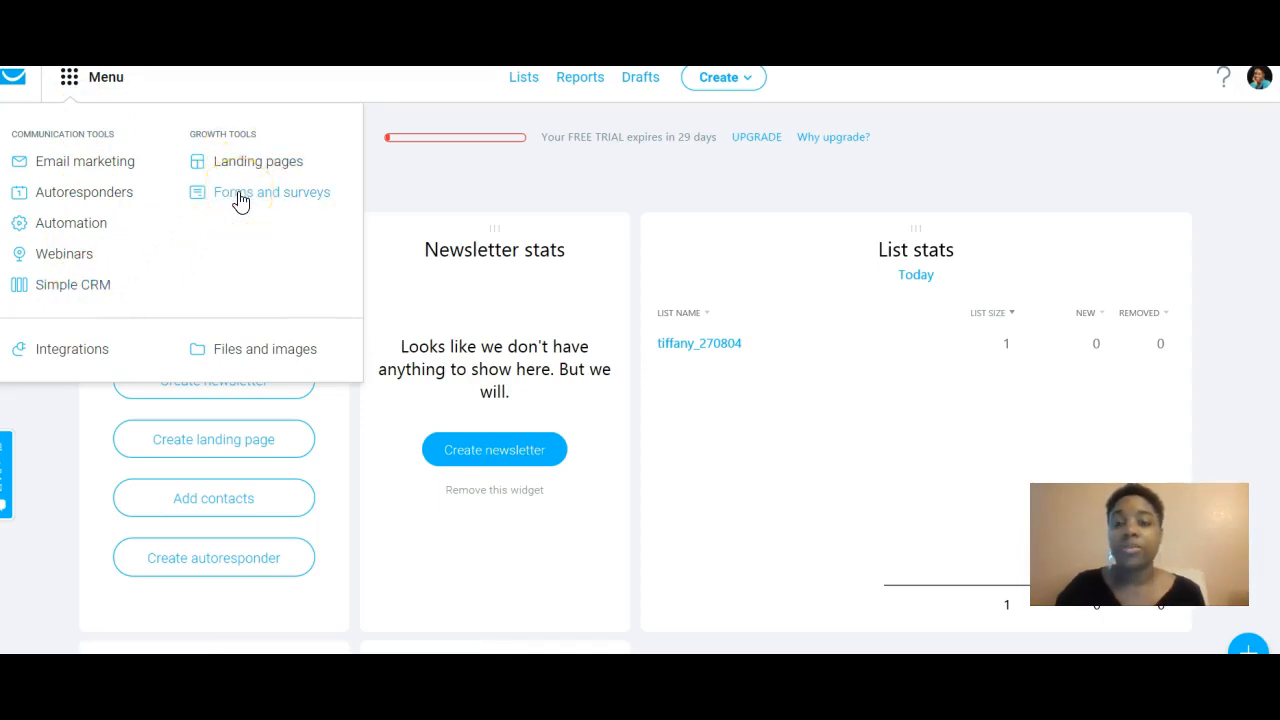
left_click(94, 168)
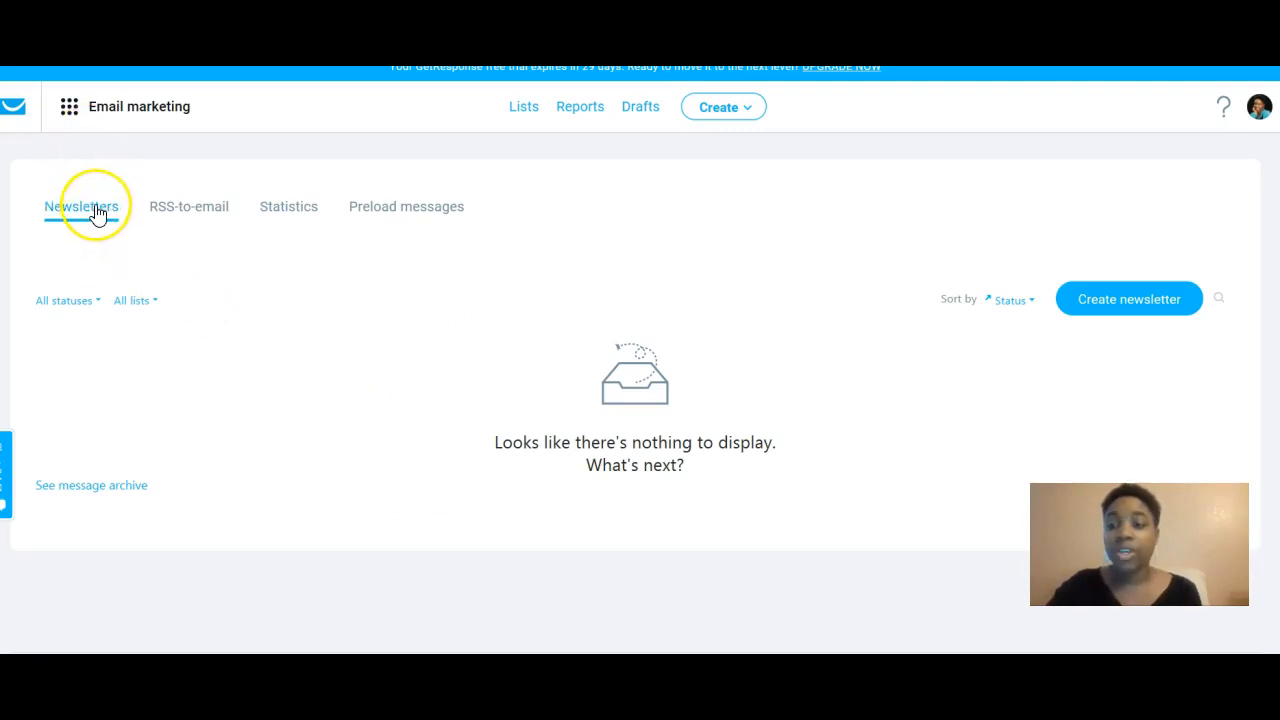
left_click(186, 208)
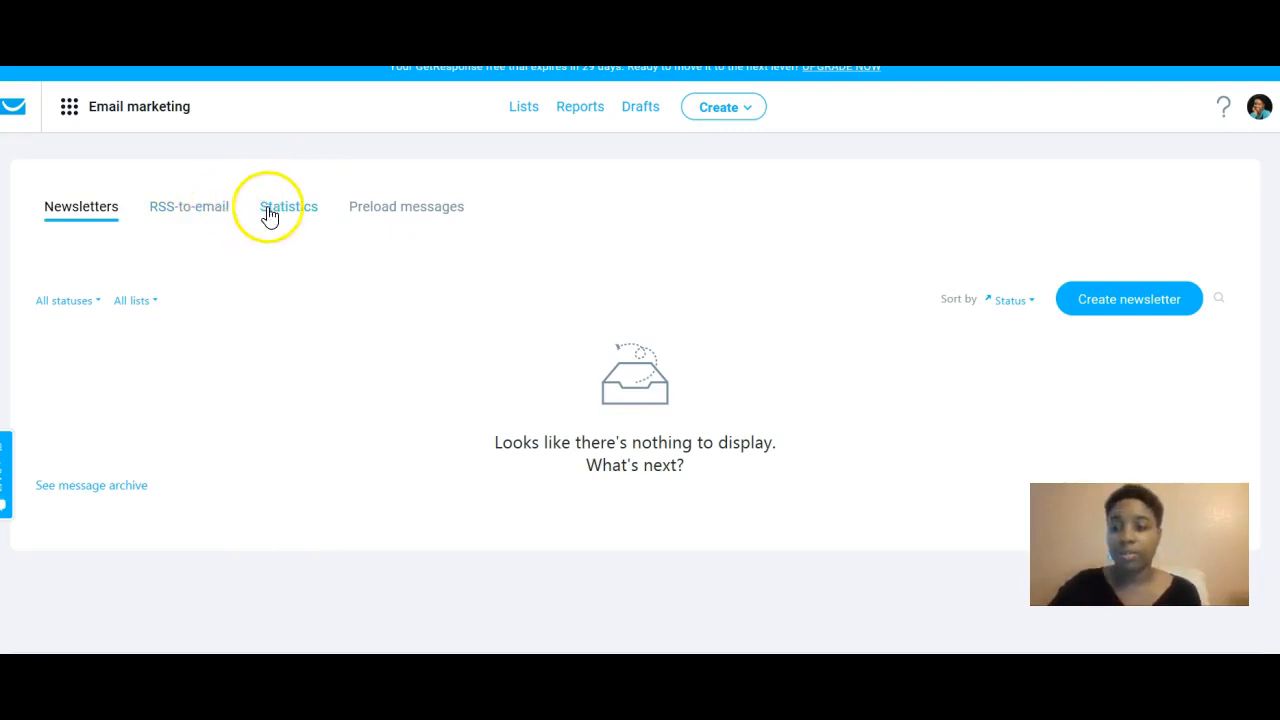
left_click(305, 213)
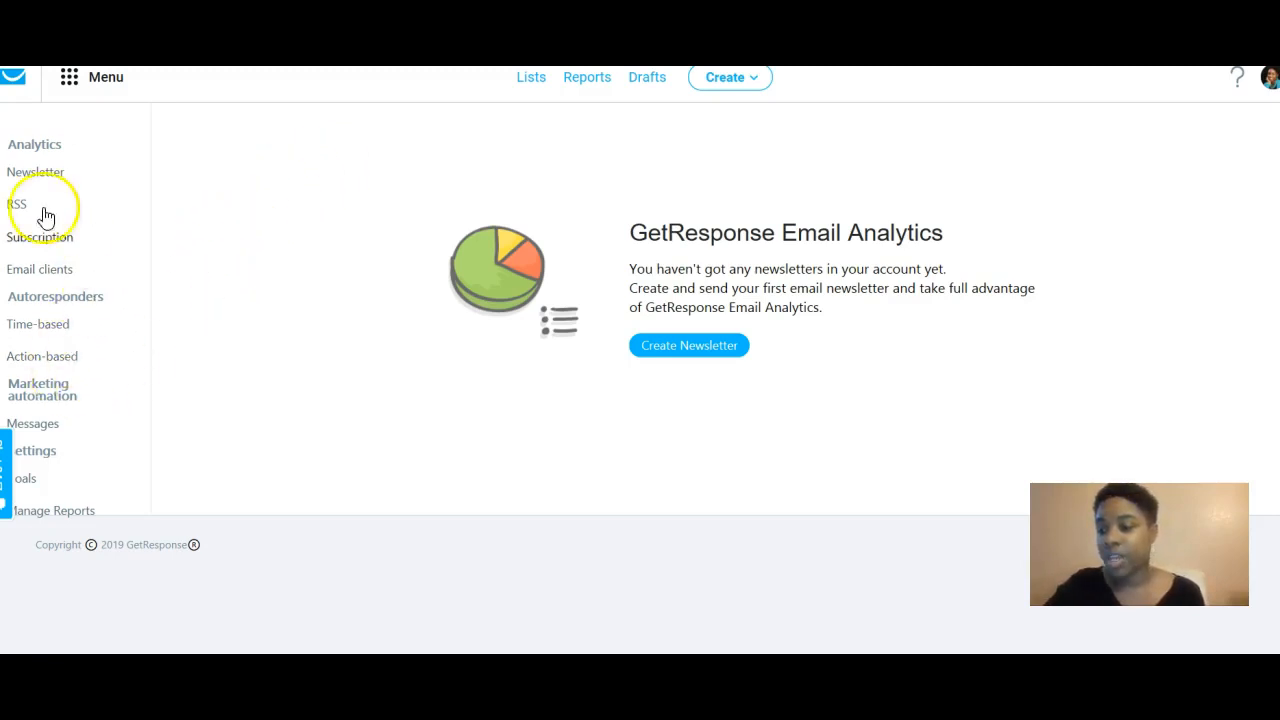
Open the Autoresponders overview and examine the existing Test autoresponder's status, cycle day, rates and options
left_click(70, 82)
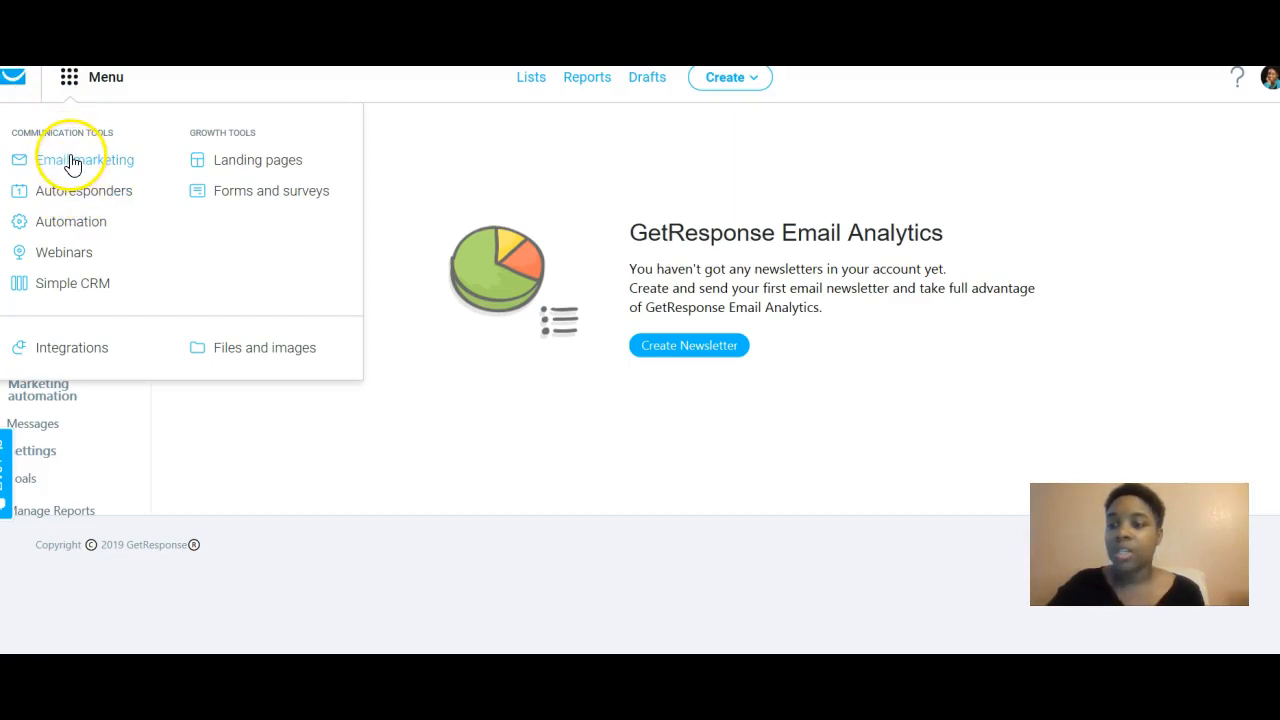
left_click(62, 198)
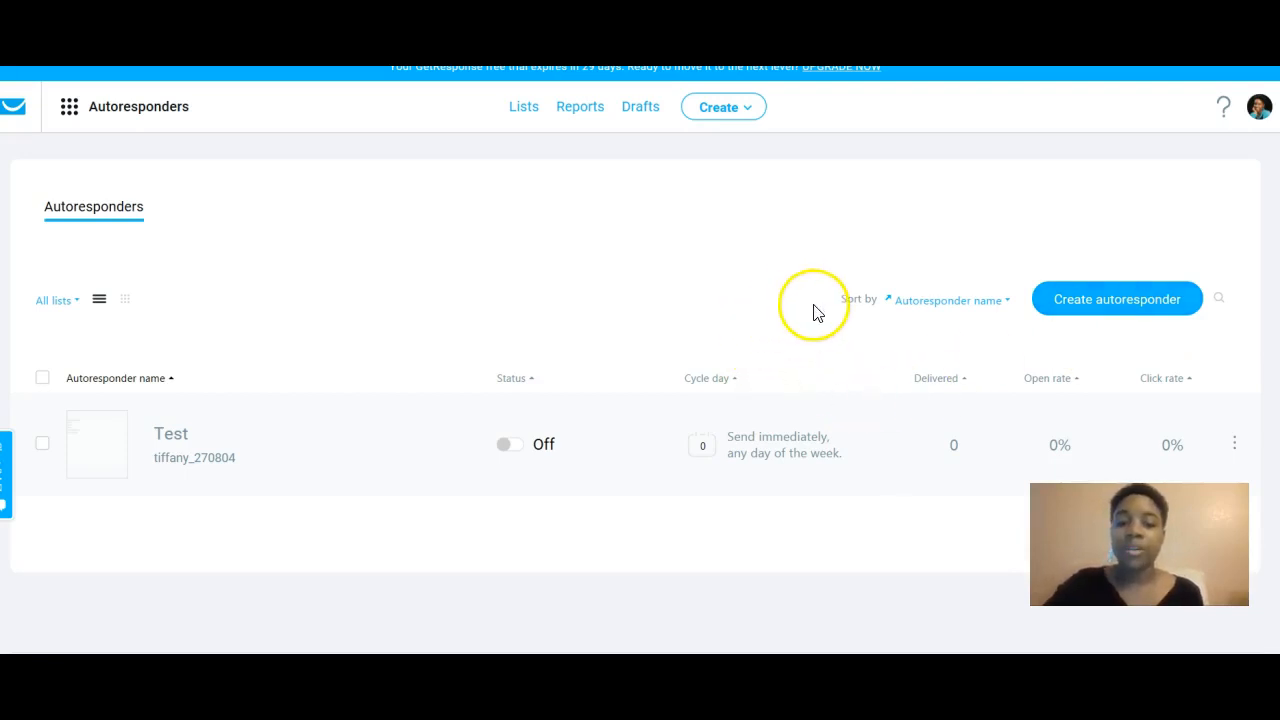
scroll(1032, 324, "down", 1)
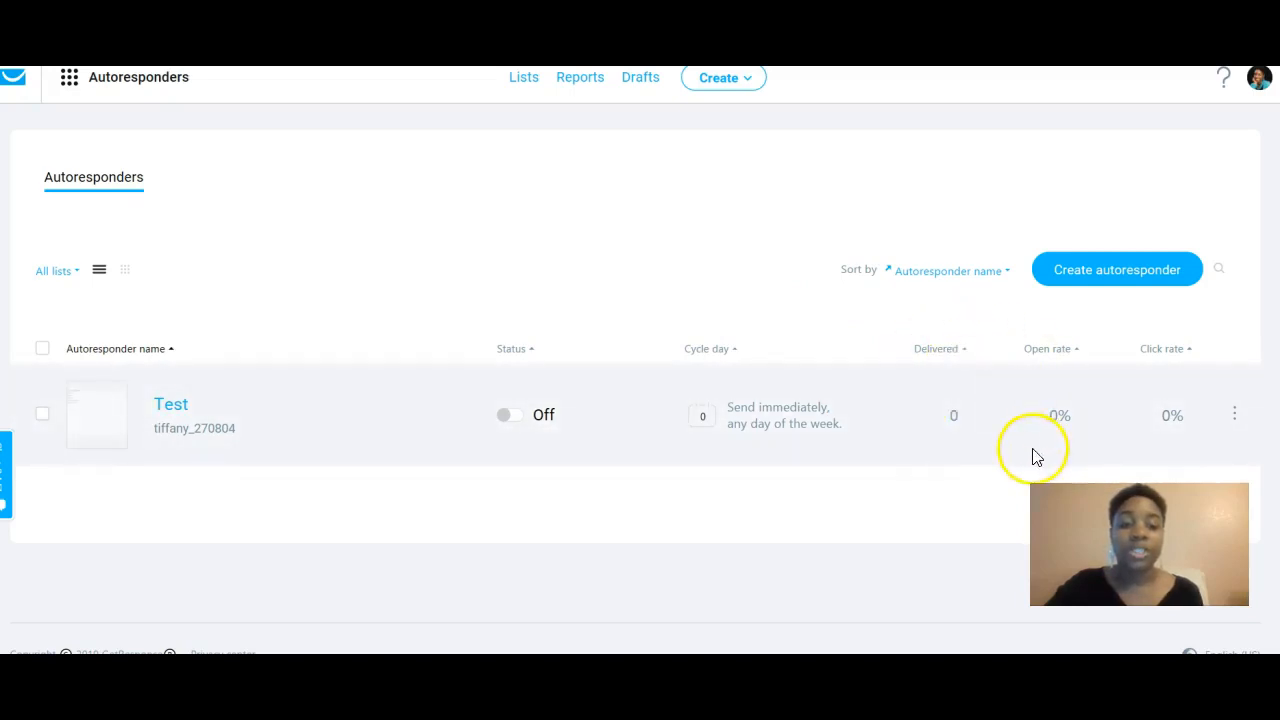
left_click(1234, 413)
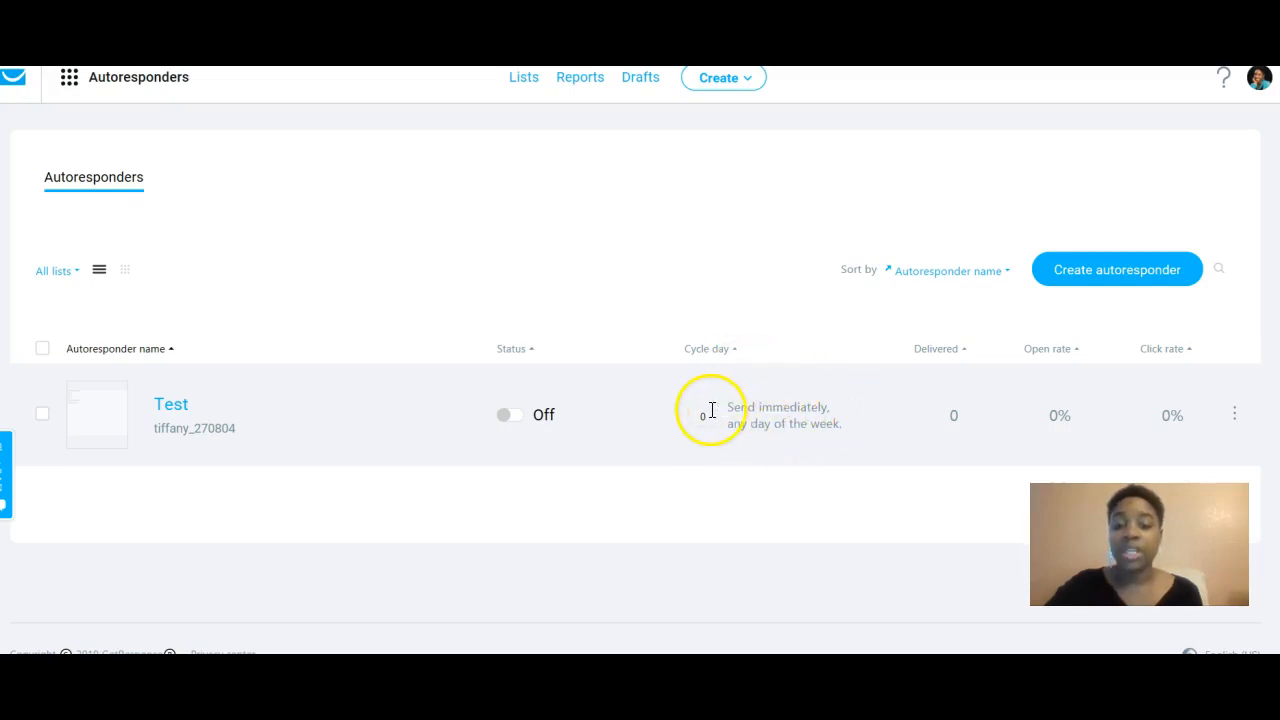
Start a new autoresponder and name it "test 1"
left_click(1097, 262)
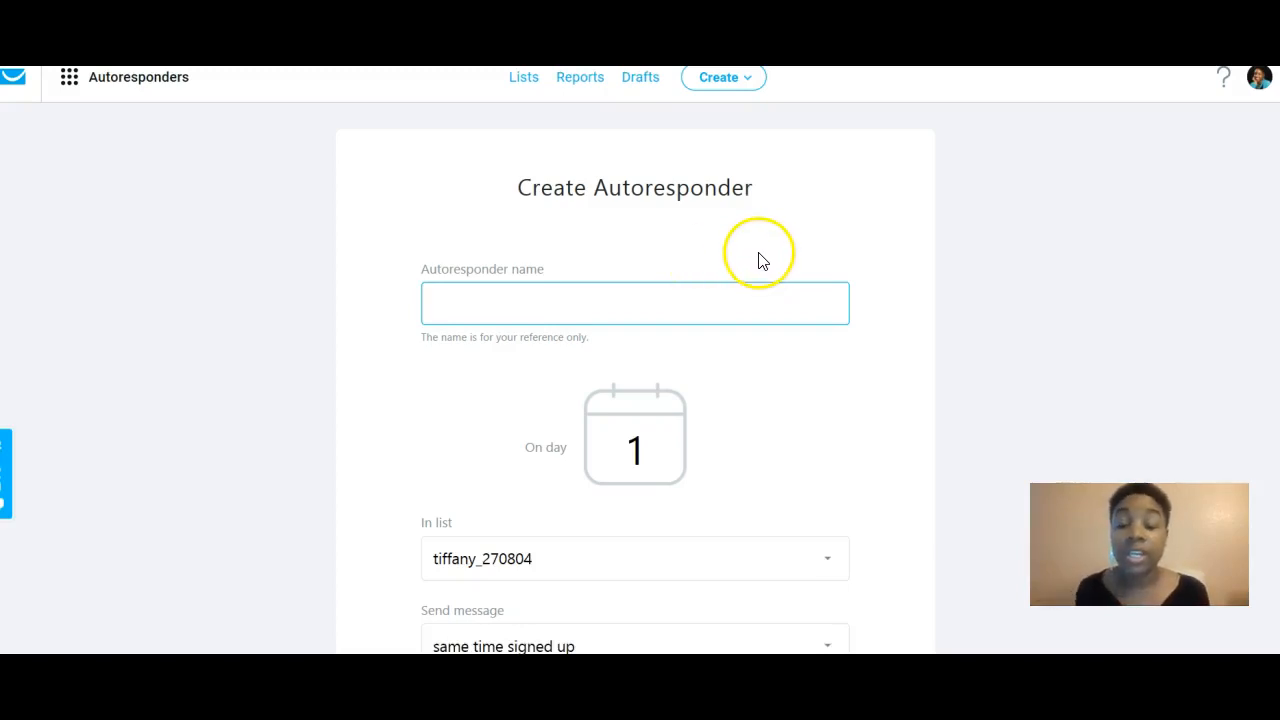
scroll(765, 268, "down", 1)
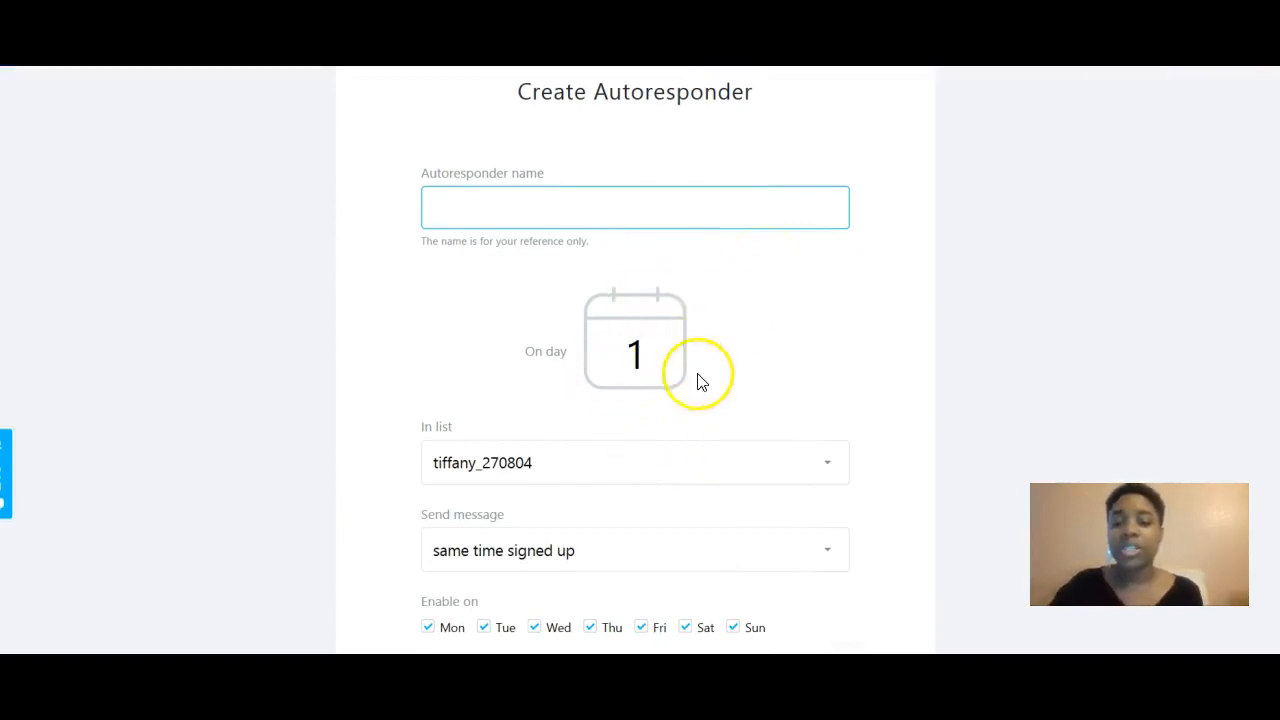
left_click(524, 213)
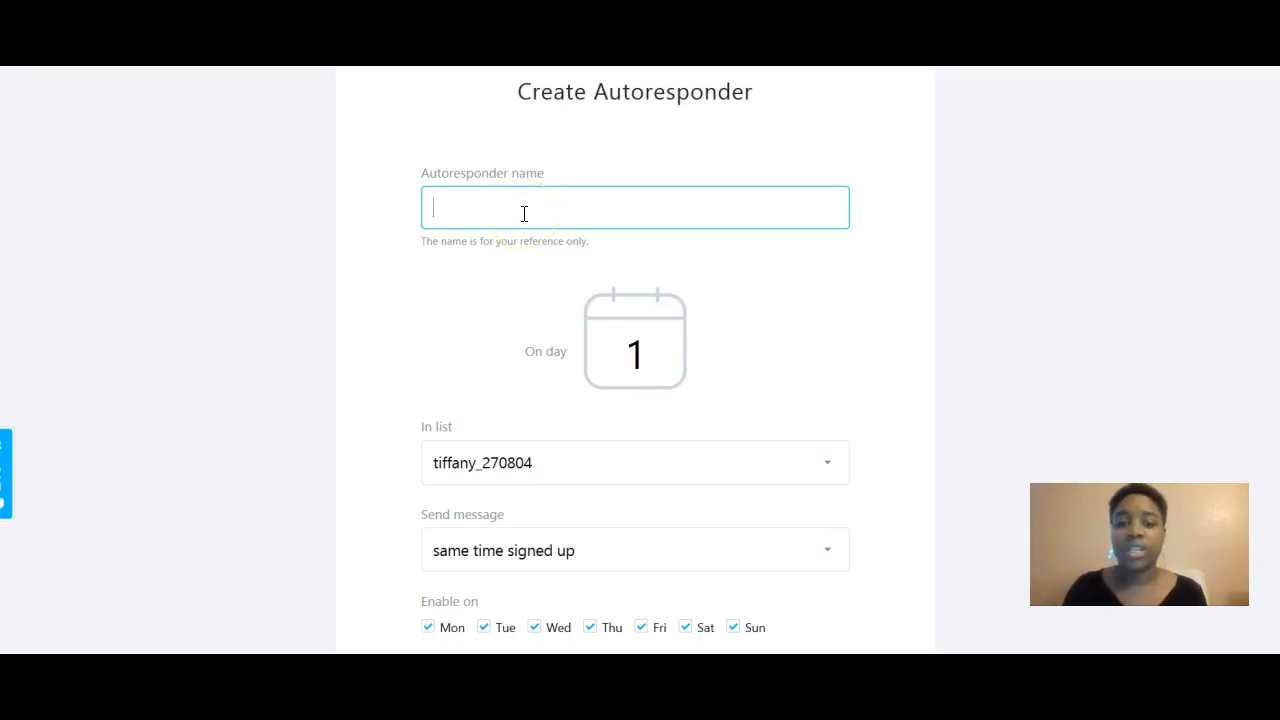
left_click(640, 340)
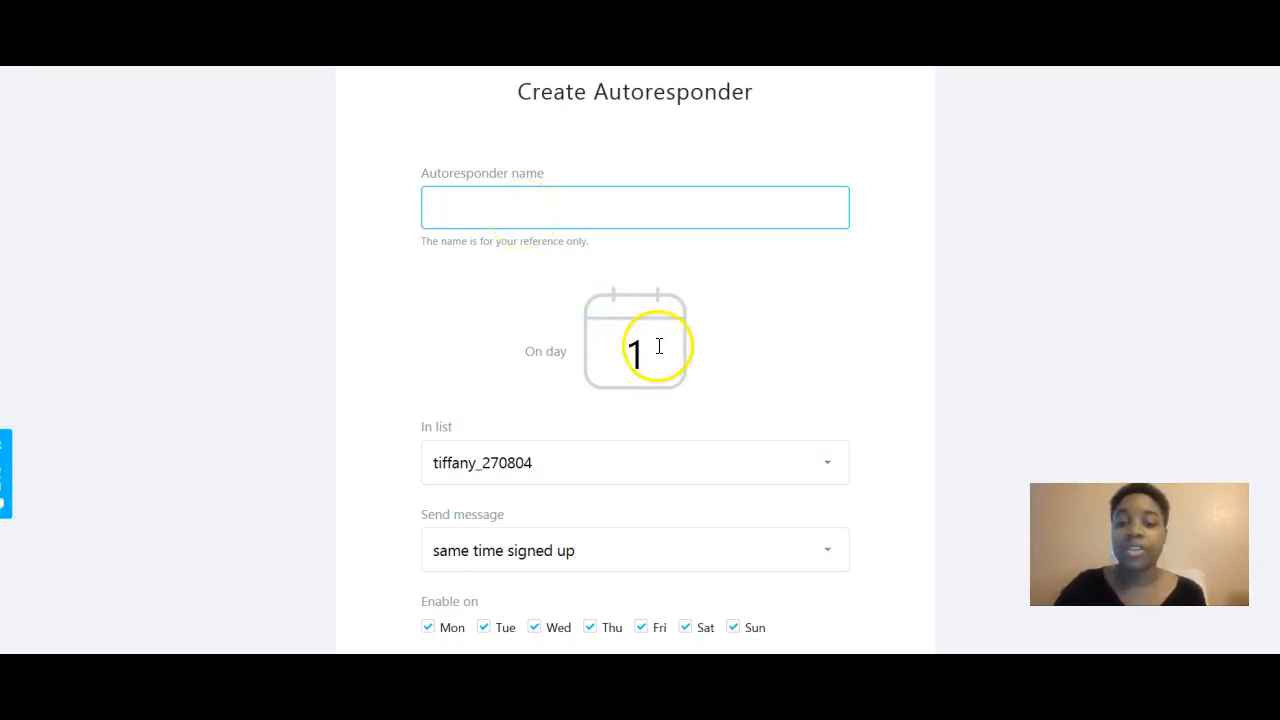
left_click(523, 214)
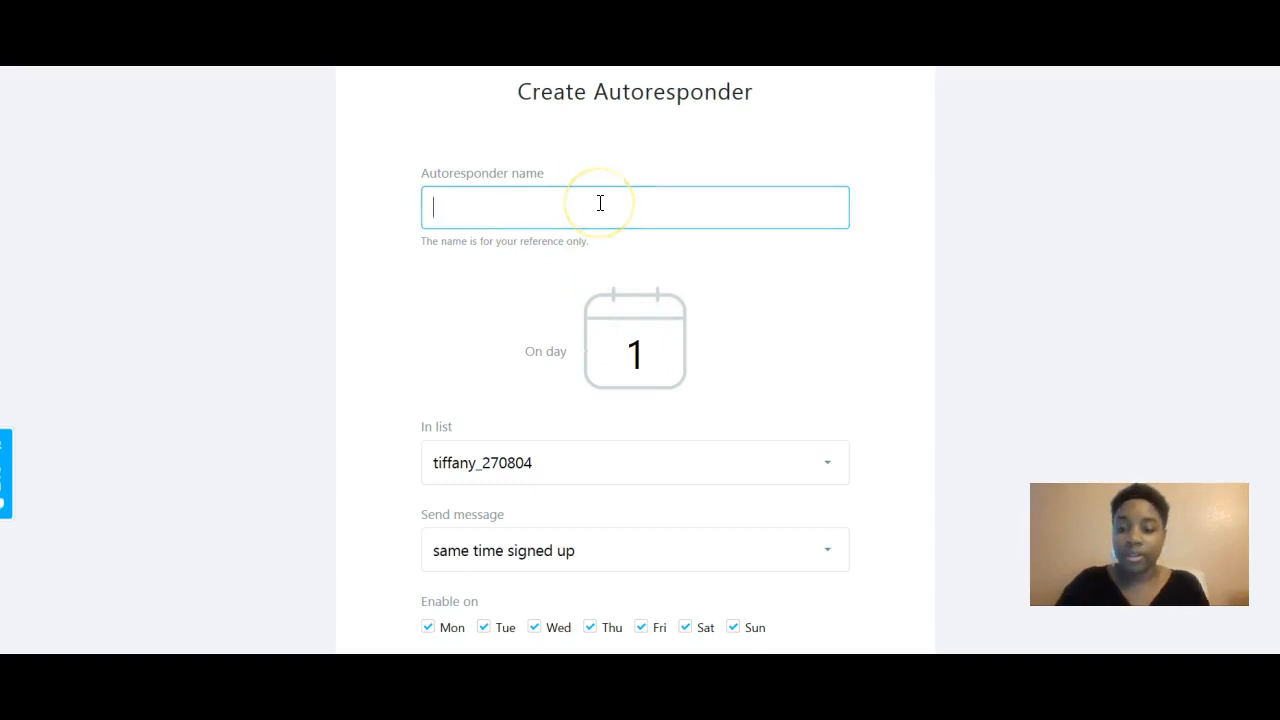
type("test 1")
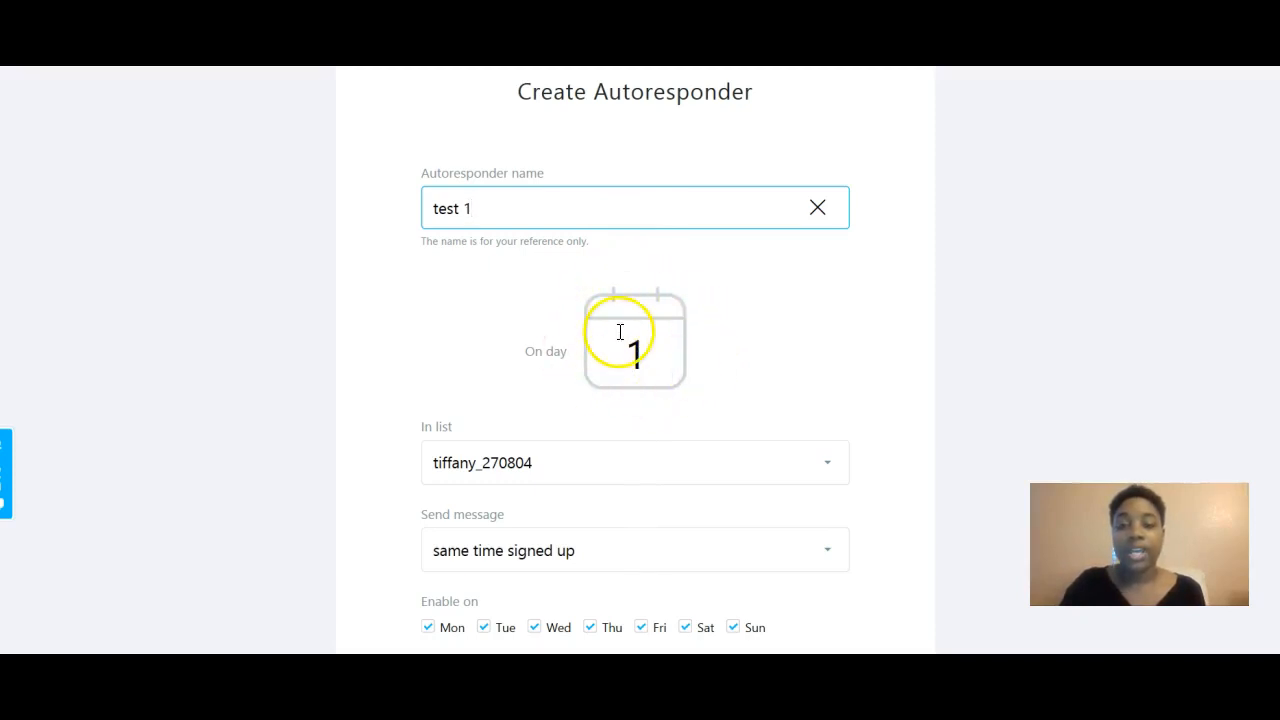
Examine the new autoresponder's contact list choices, sending day and time, enabled weekdays and message options
scroll(665, 440, "down", 3)
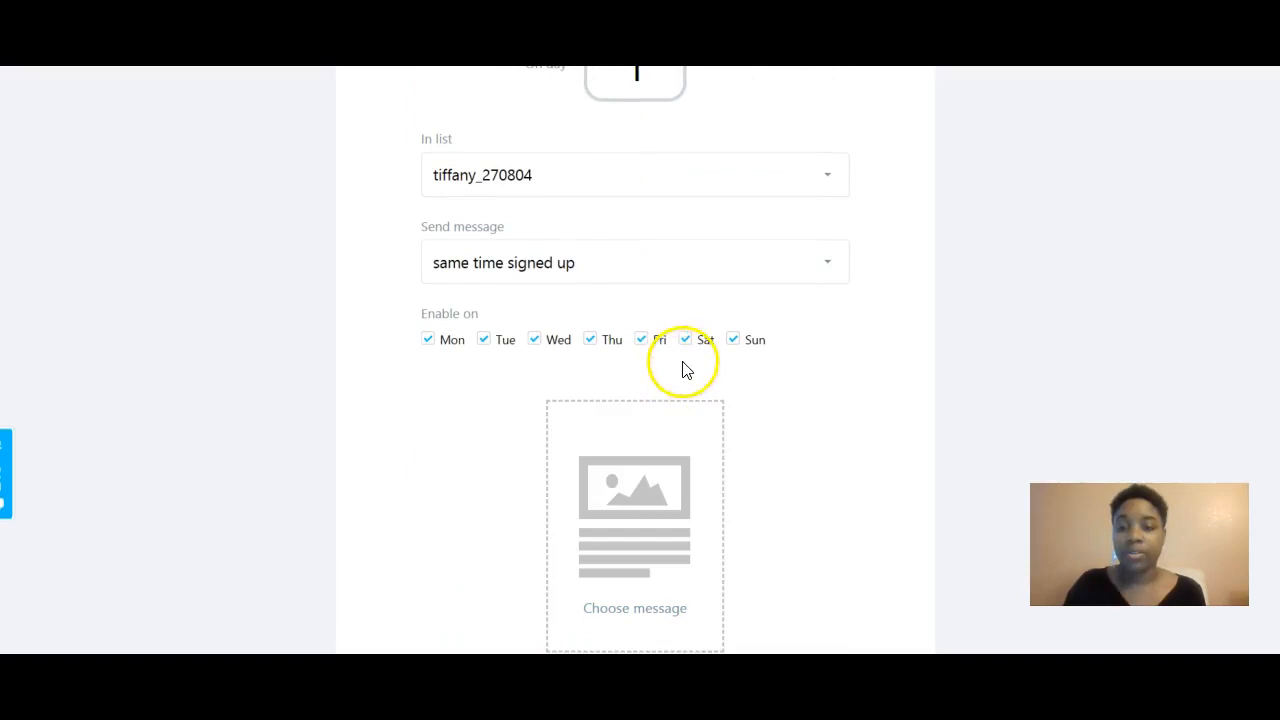
left_click(809, 189)
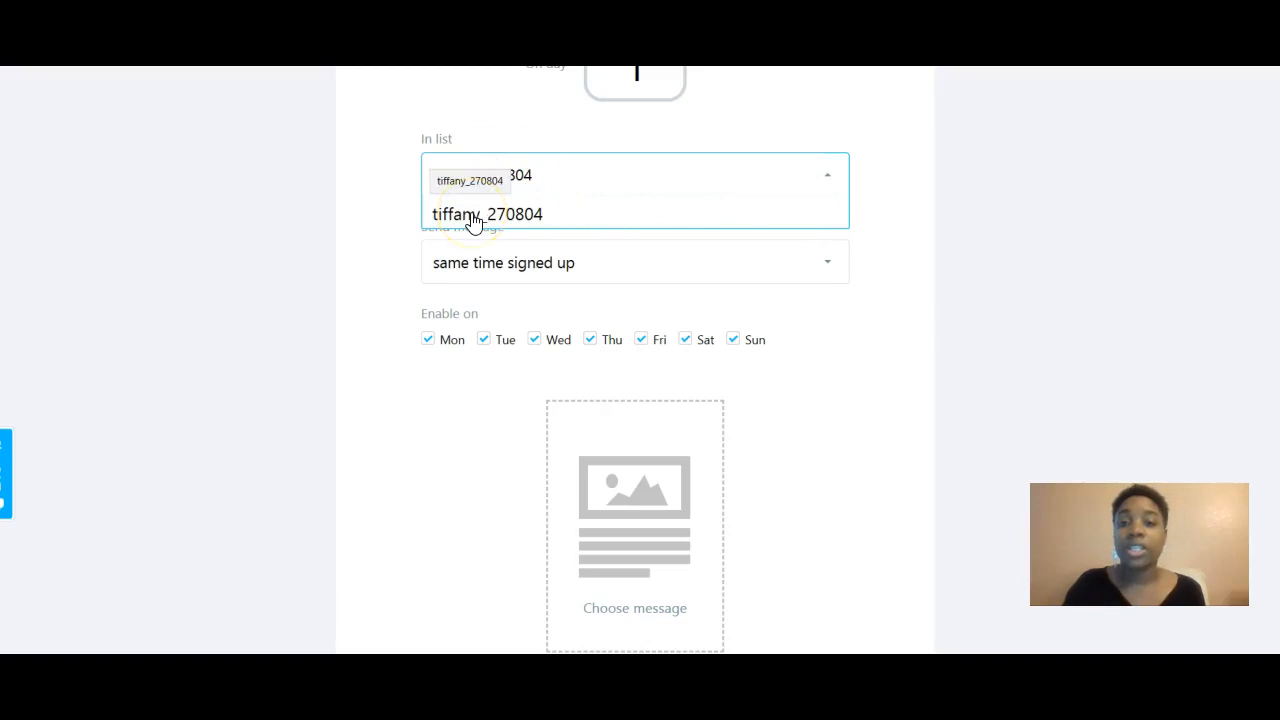
left_click(525, 215)
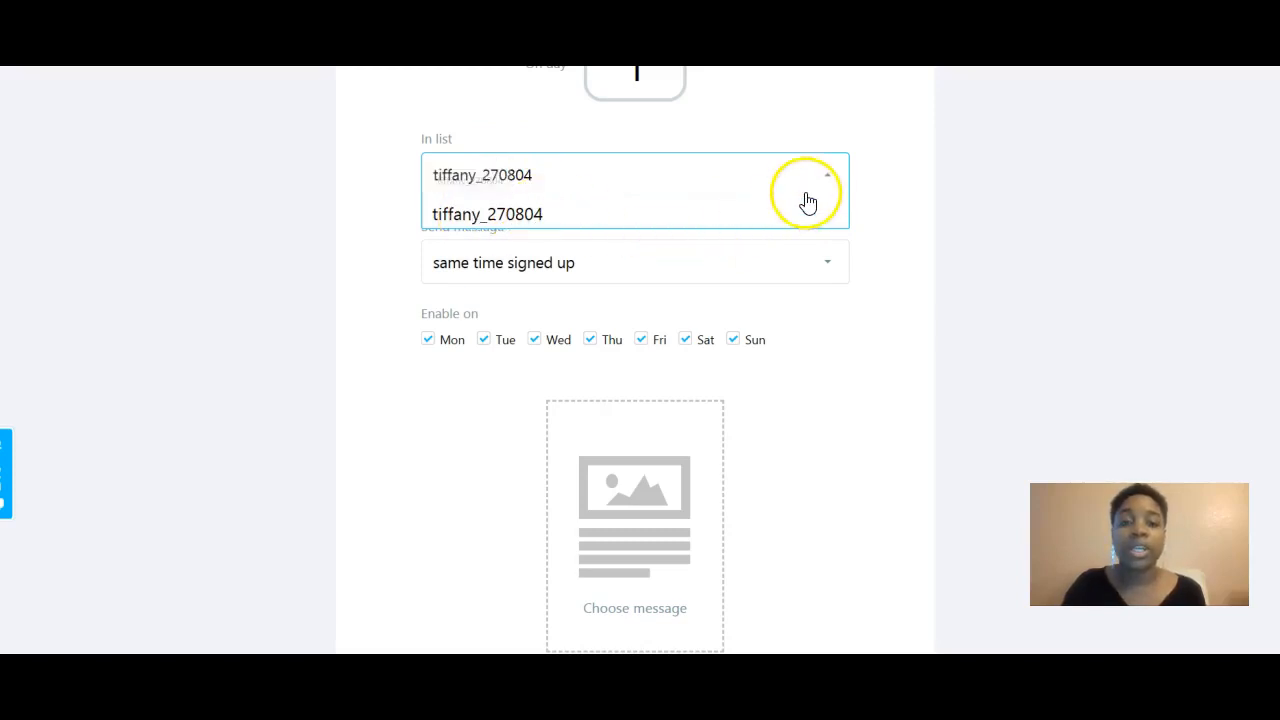
left_click(1072, 213)
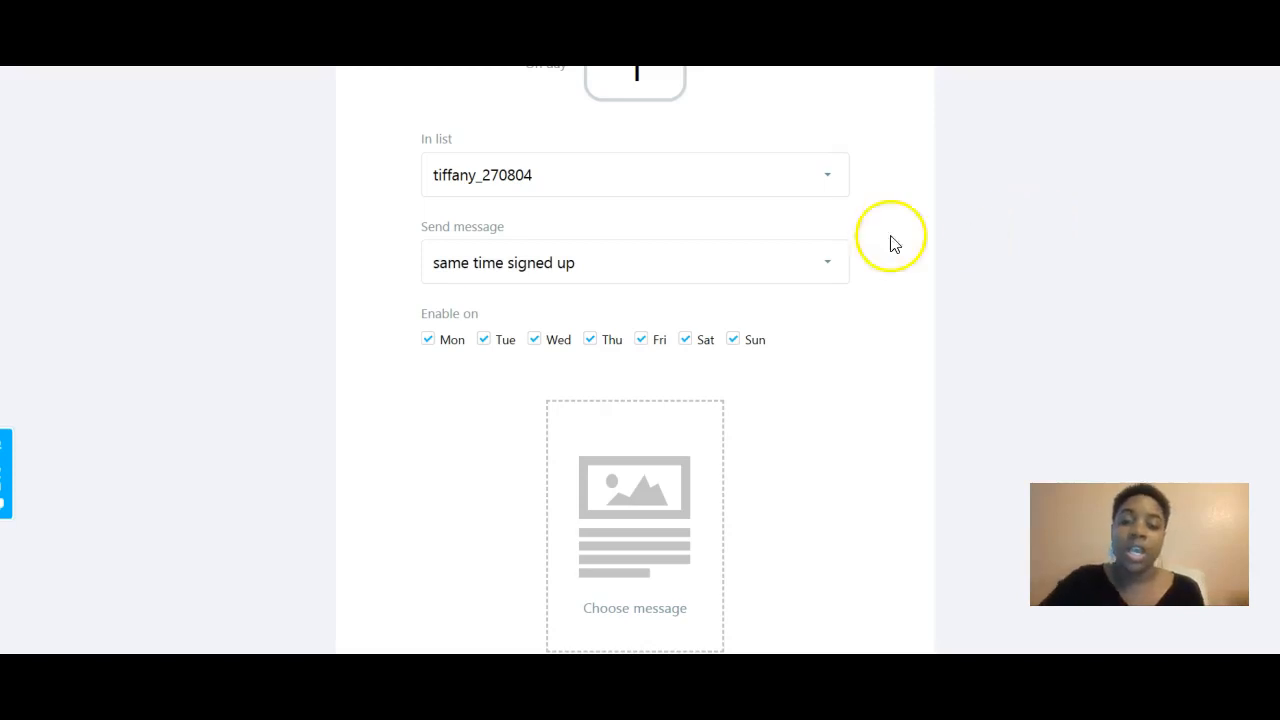
scroll(846, 292, "up", 4)
scroll(846, 292, "down", 2)
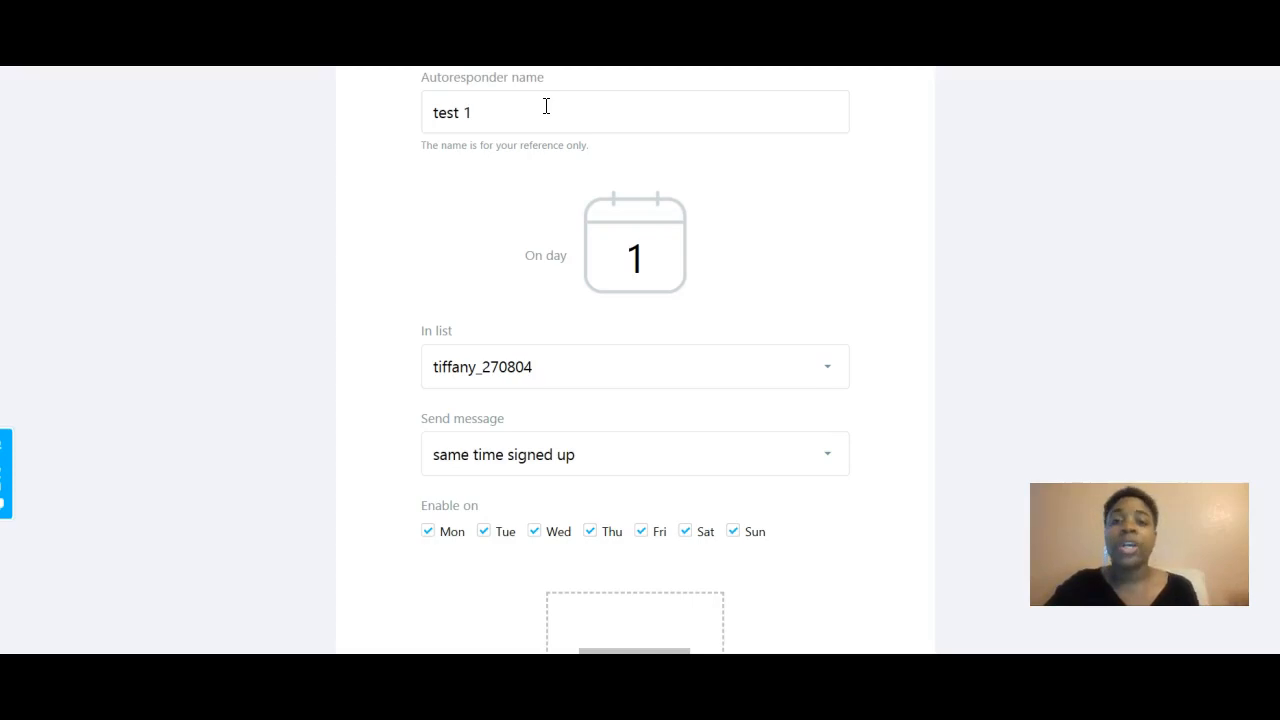
scroll(546, 106, "up", 2)
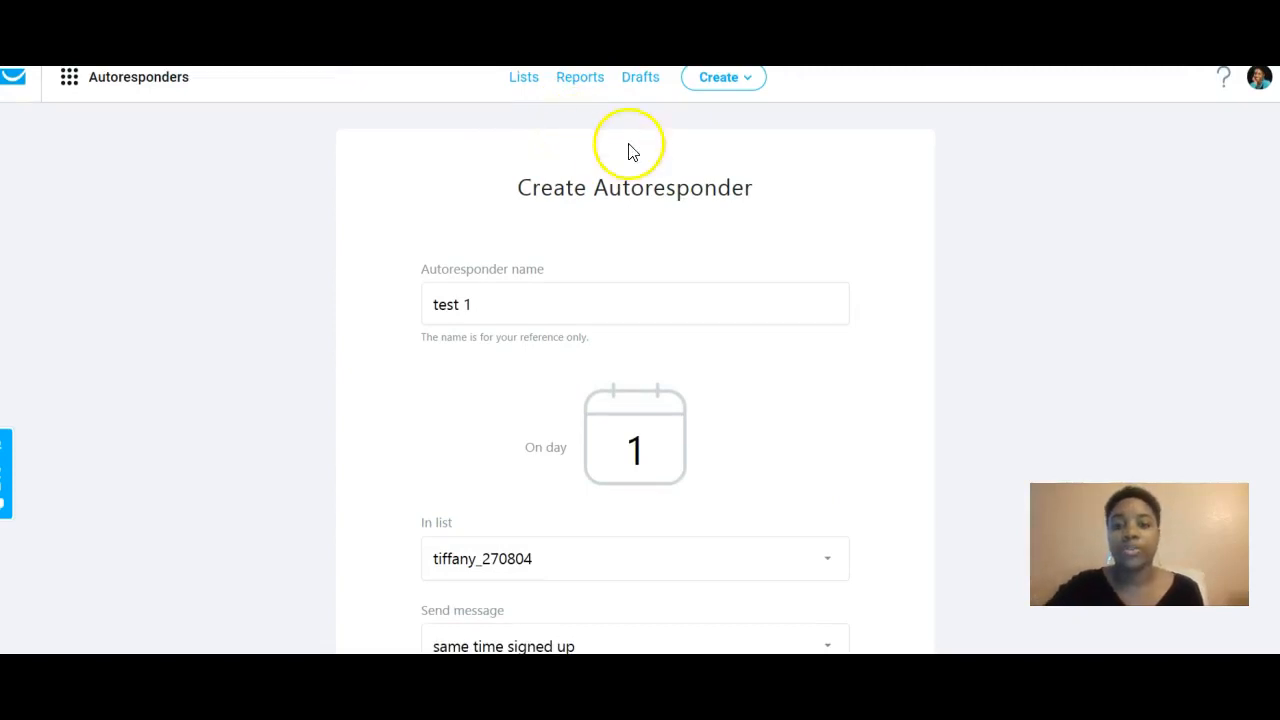
scroll(629, 149, "down", 6)
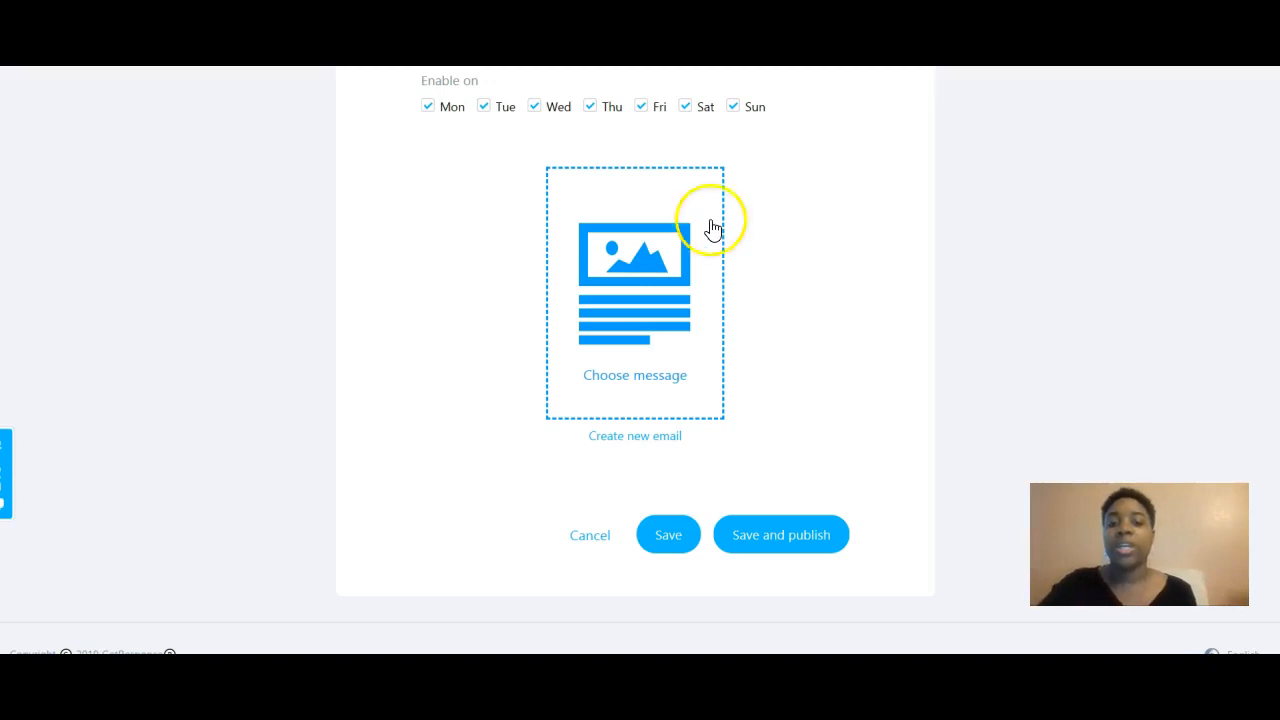
scroll(712, 250, "up", 6)
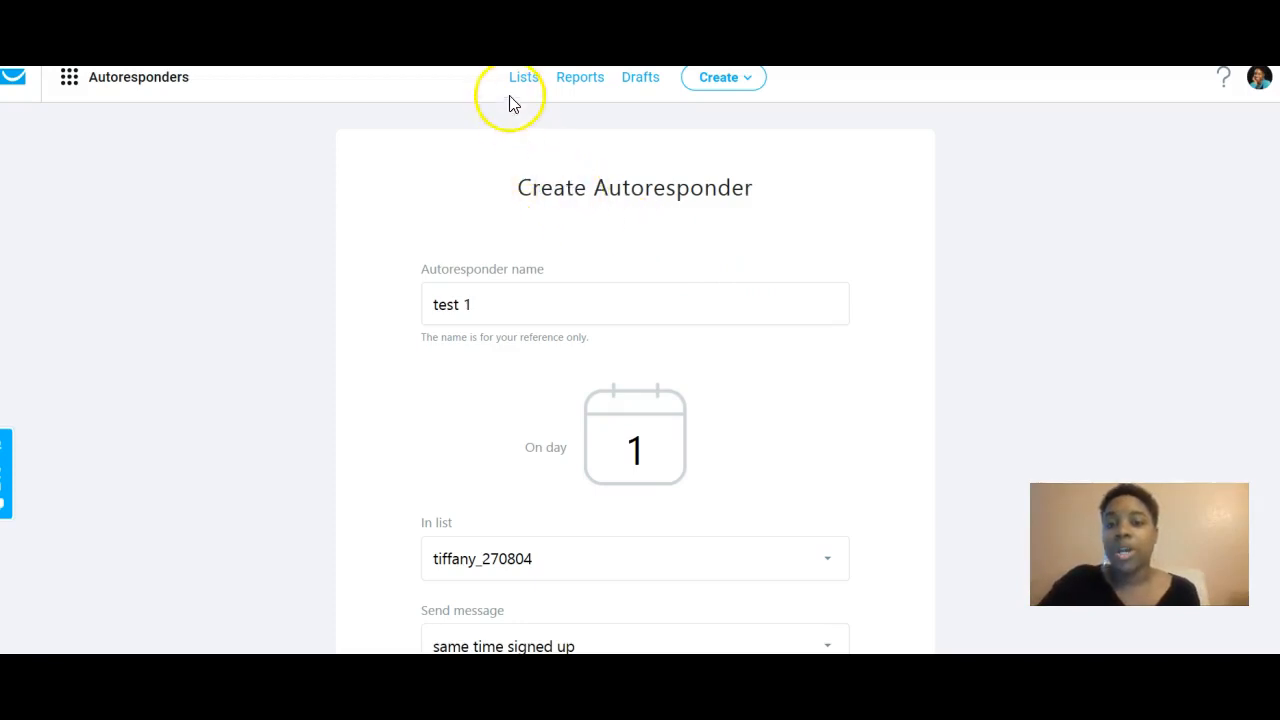
Go to the Automation area, leaving the new autoresponder without saving it
left_click(69, 78)
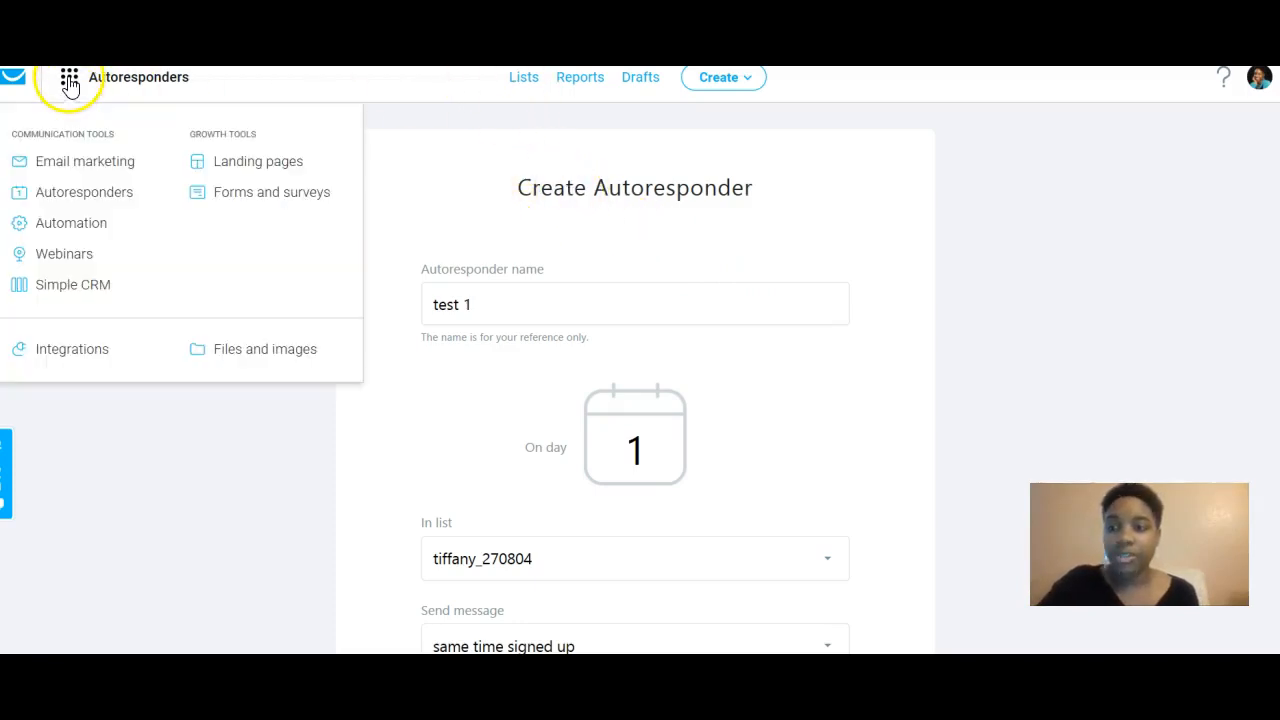
left_click(85, 226)
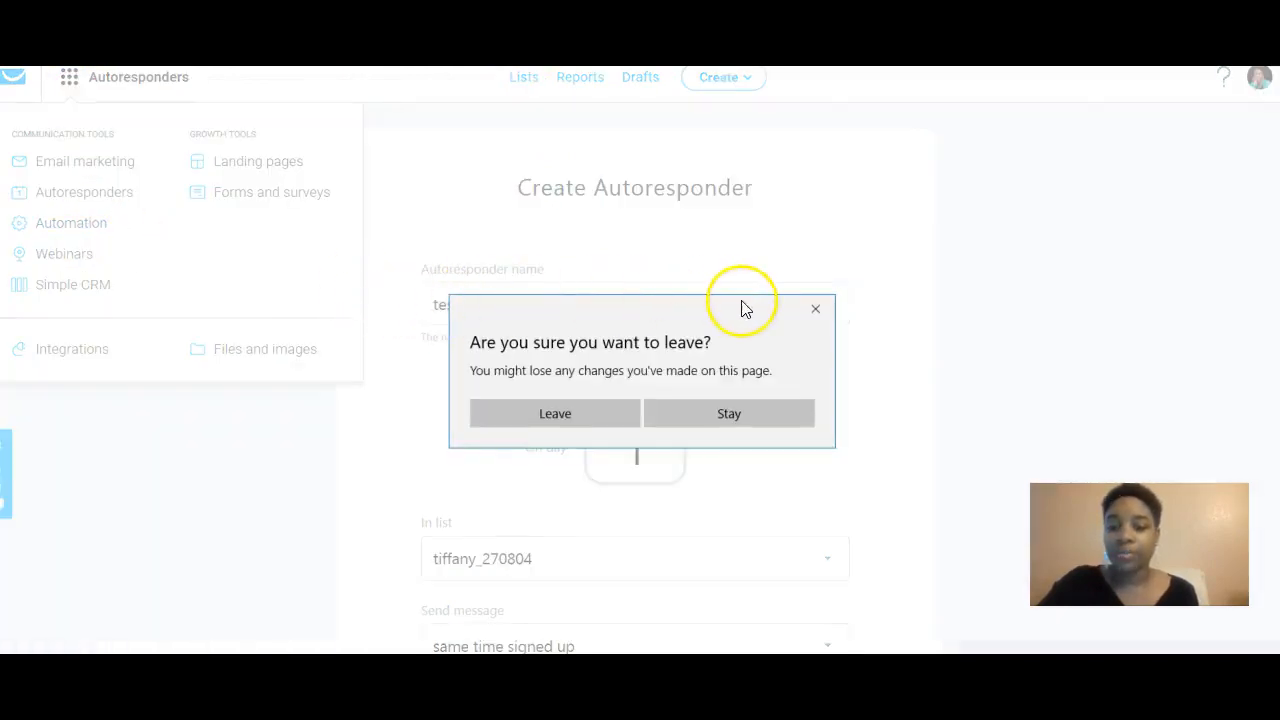
left_click(594, 410)
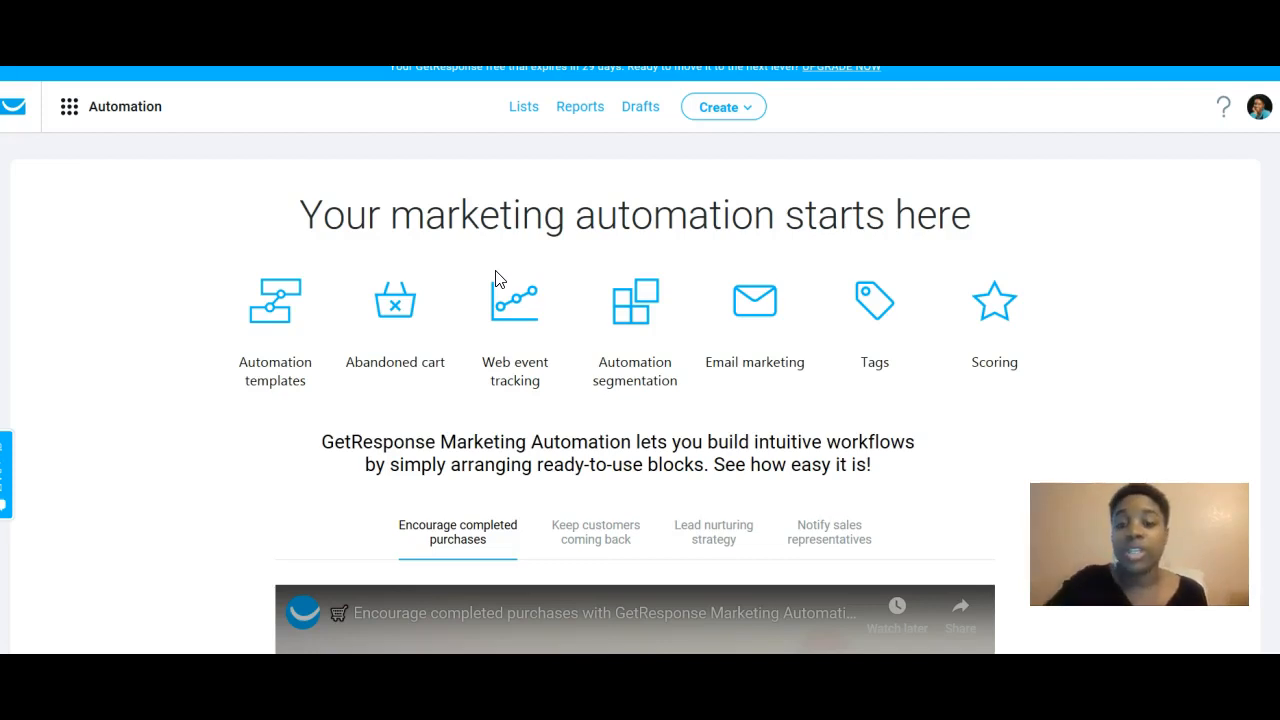
Examine the marketing automation overview, from the feature types and use cases to the conditions, actions and filters
scroll(517, 294, "down", 1)
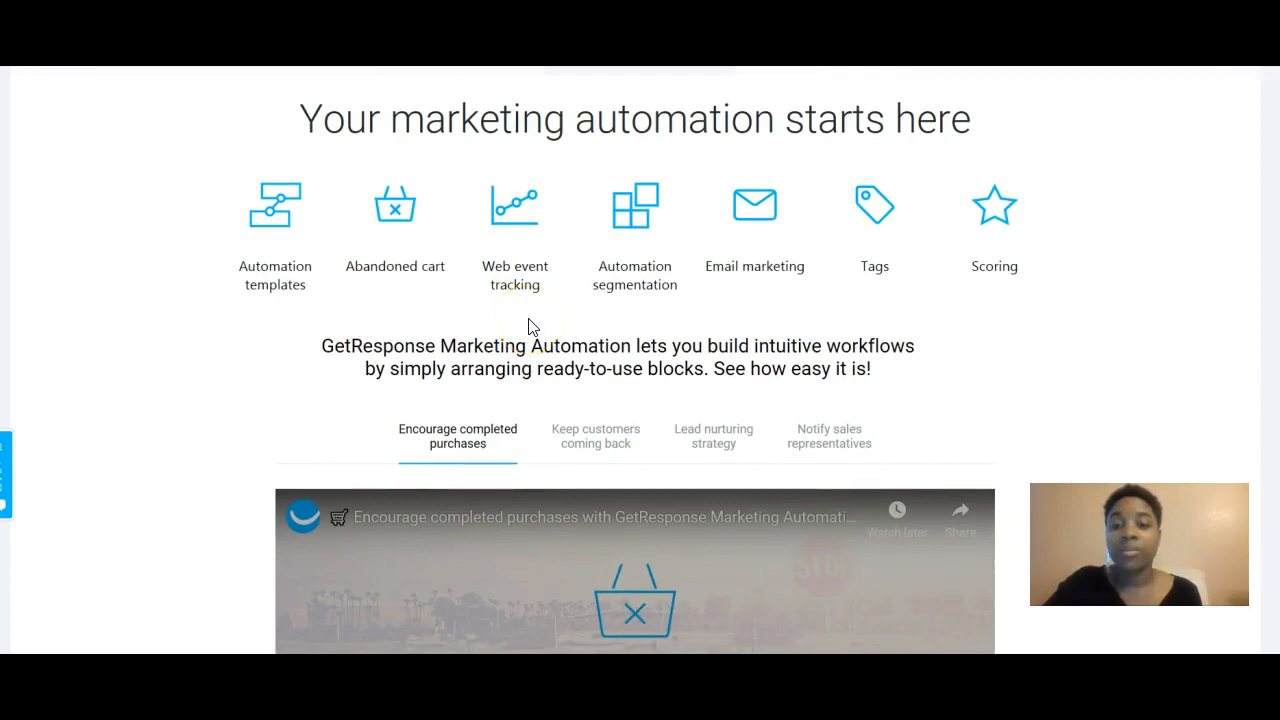
scroll(530, 326, "up", 1)
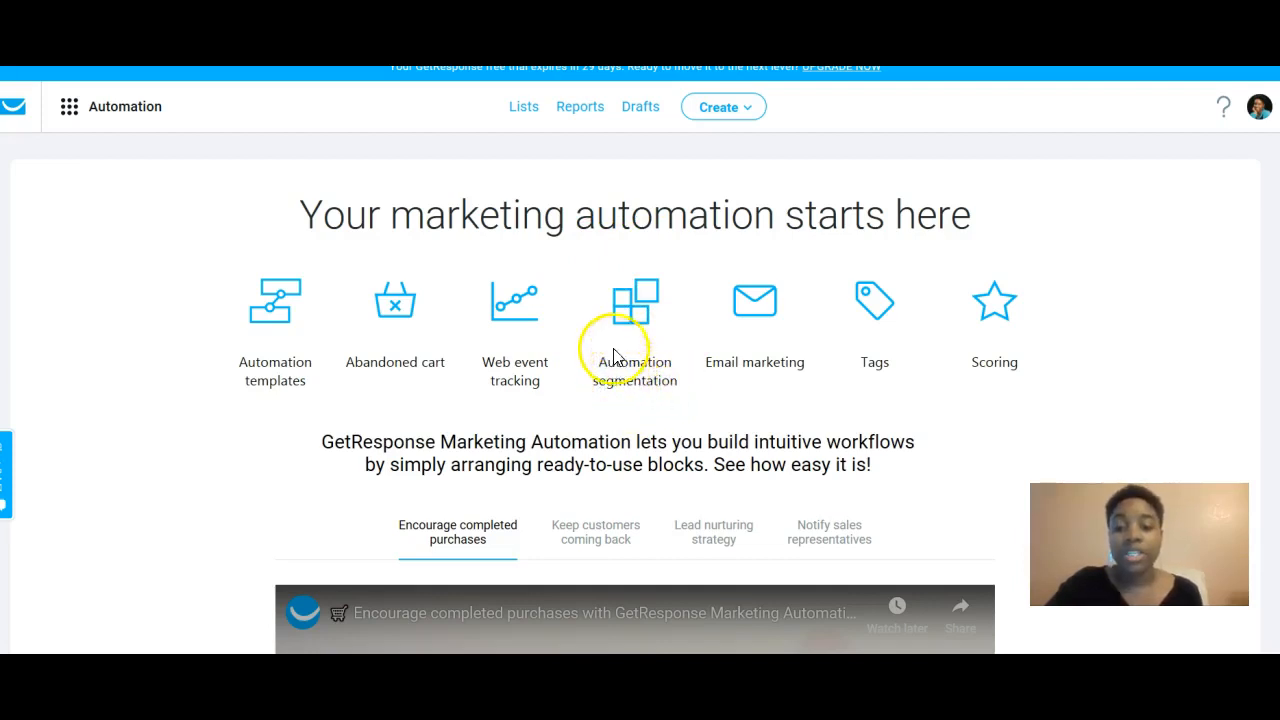
left_click(650, 390)
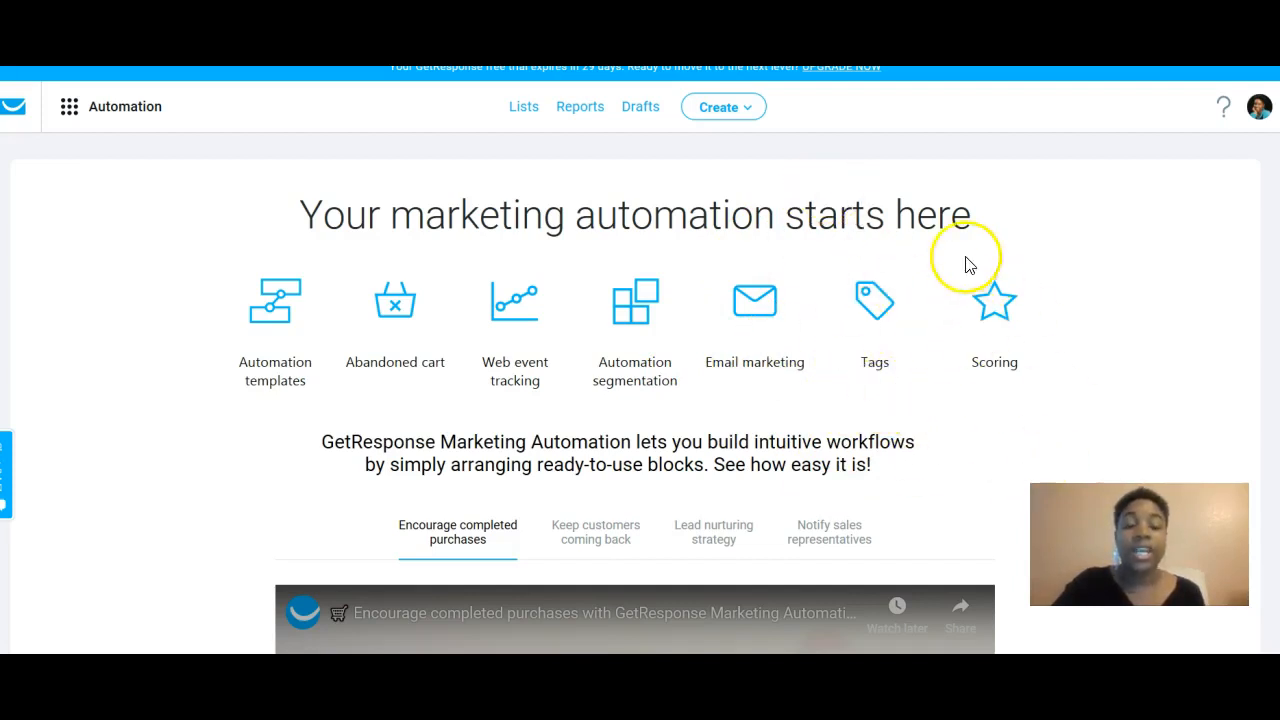
scroll(867, 412, "down", 1)
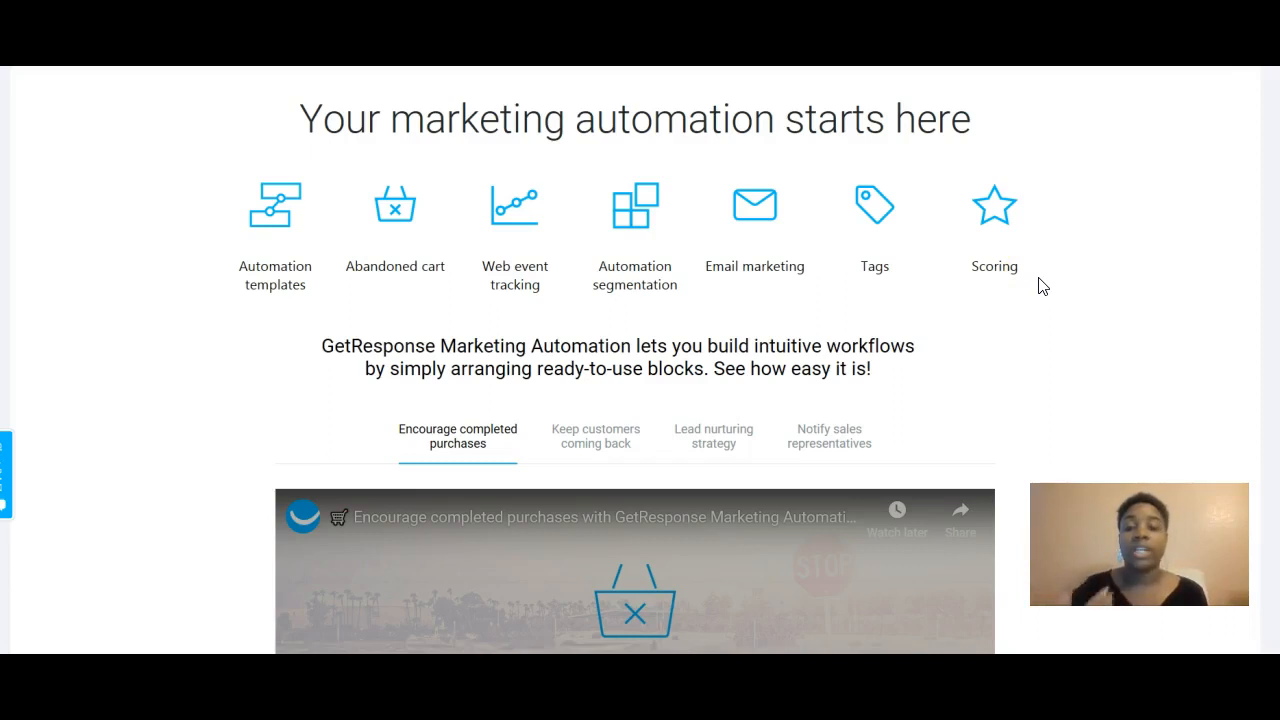
scroll(838, 320, "down", 9)
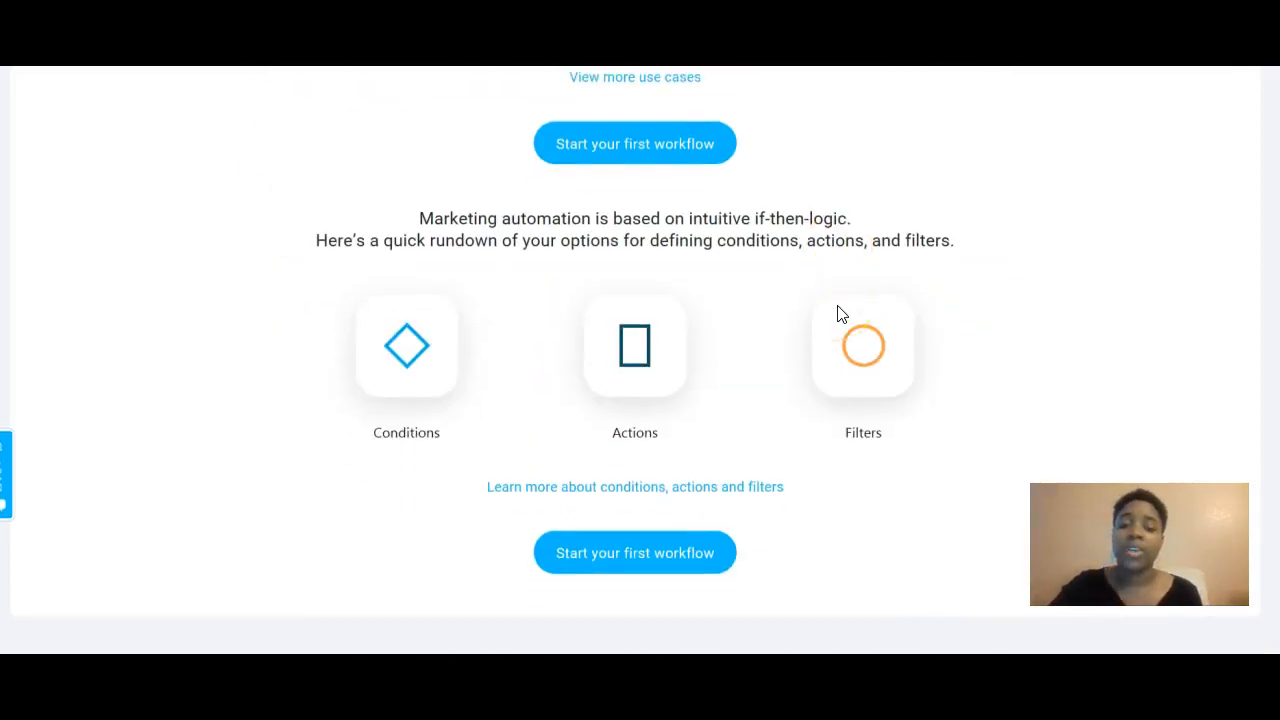
Start the first workflow from the marketing automation overview to reach the workflow template gallery
scroll(842, 314, "down", 1)
scroll(838, 312, "up", 5)
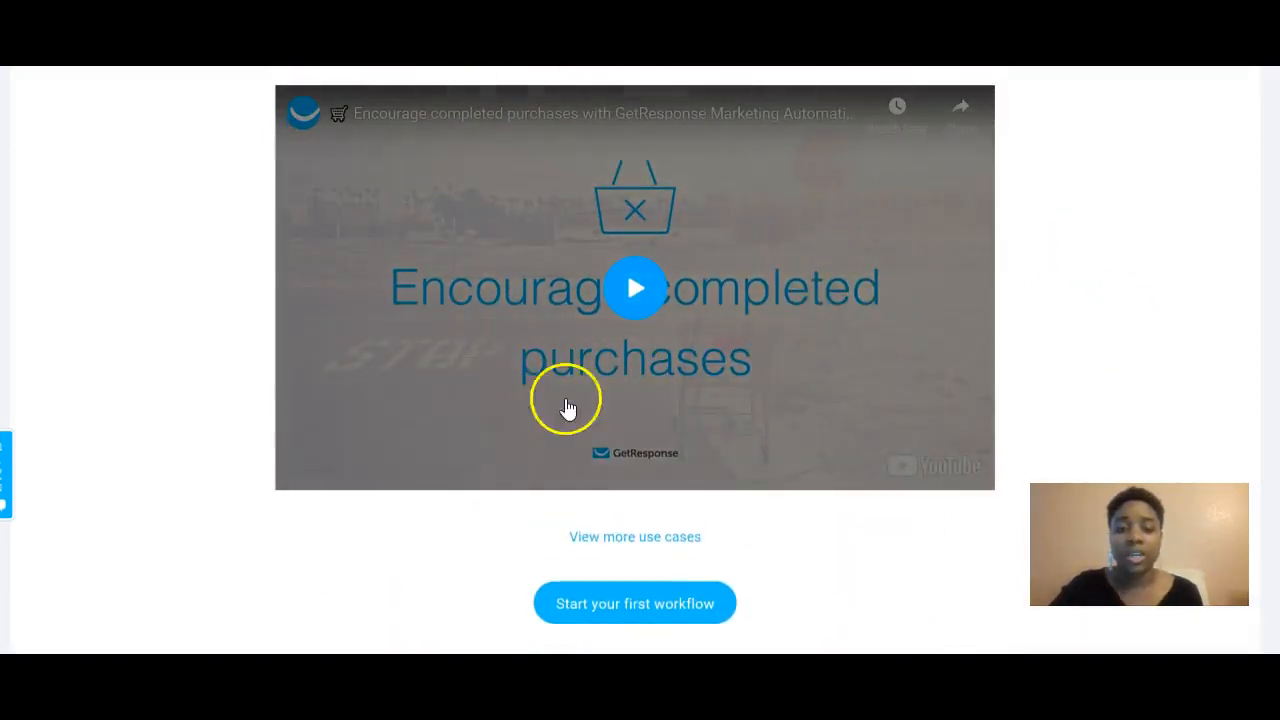
scroll(766, 357, "down", 1)
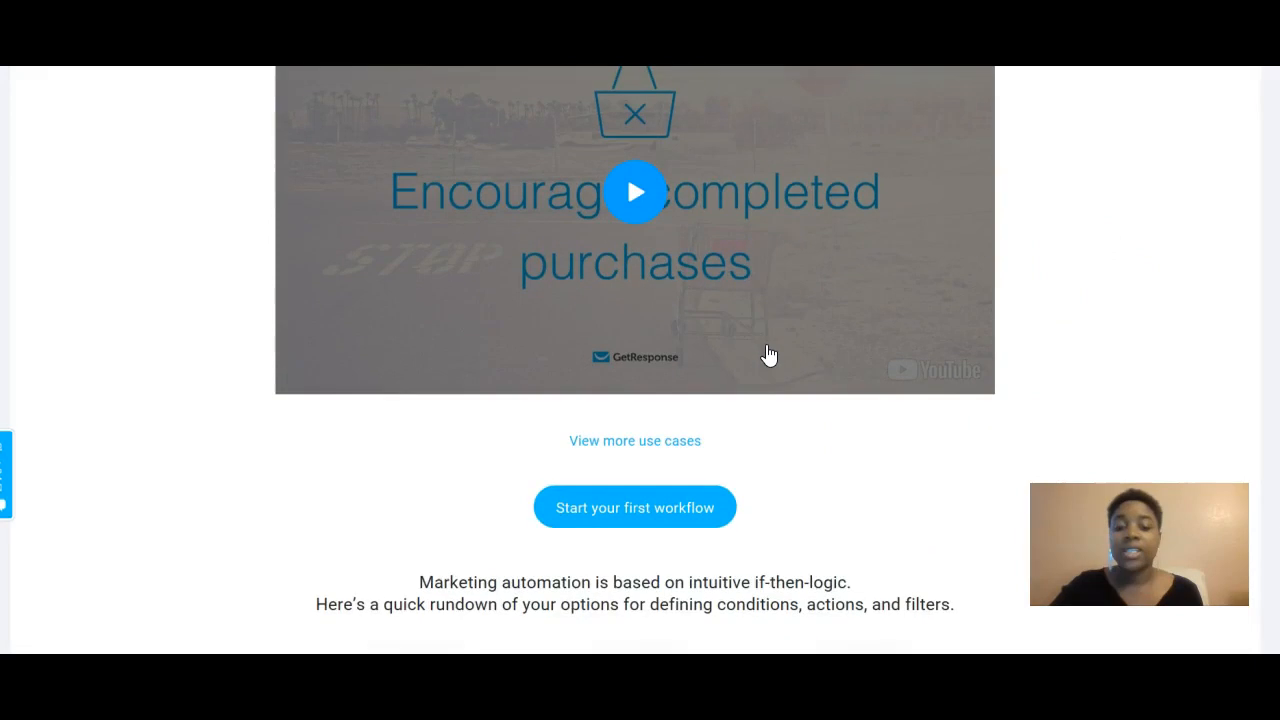
scroll(769, 340, "up", 6)
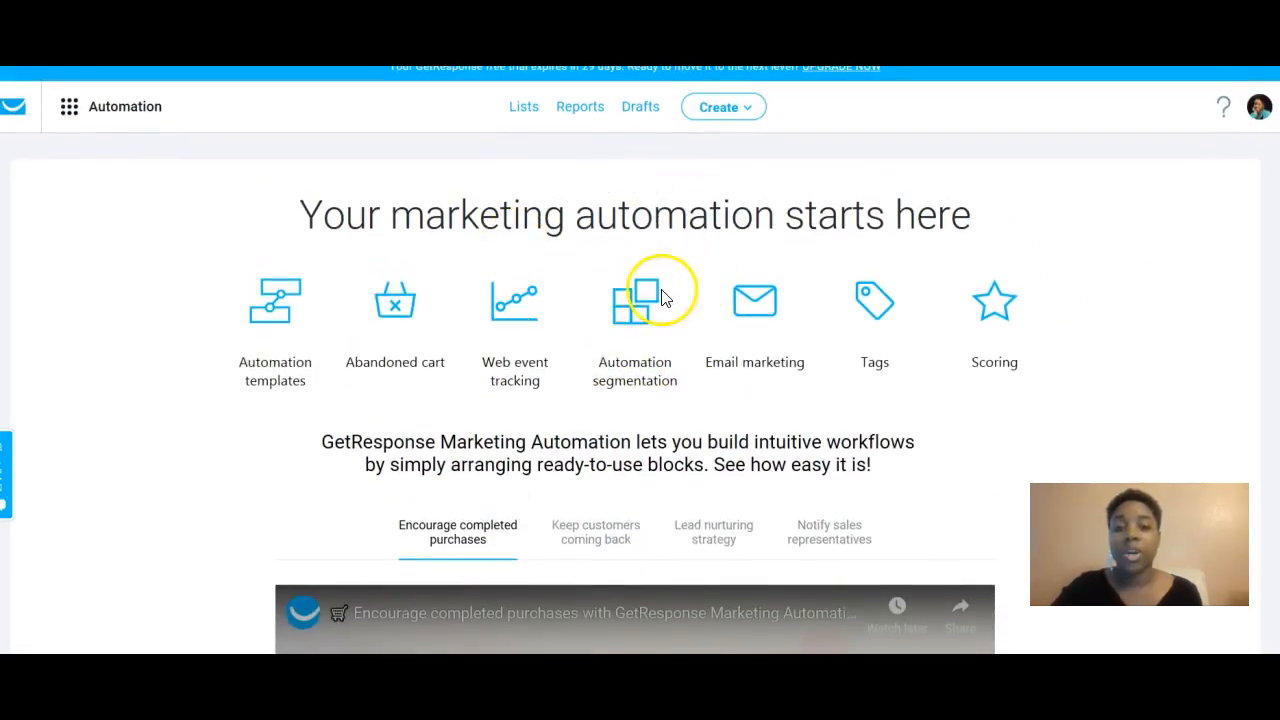
scroll(660, 290, "down", 8)
scroll(670, 305, "down", 1)
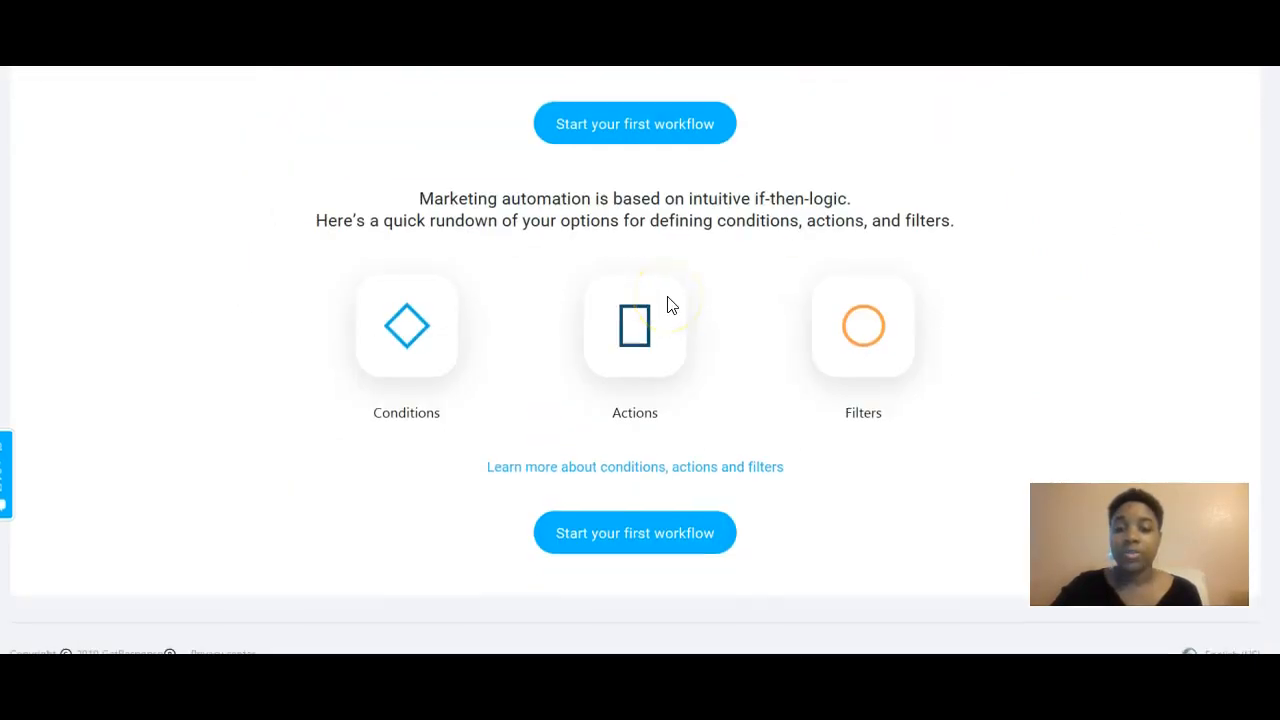
scroll(667, 300, "up", 10)
scroll(667, 300, "down", 9)
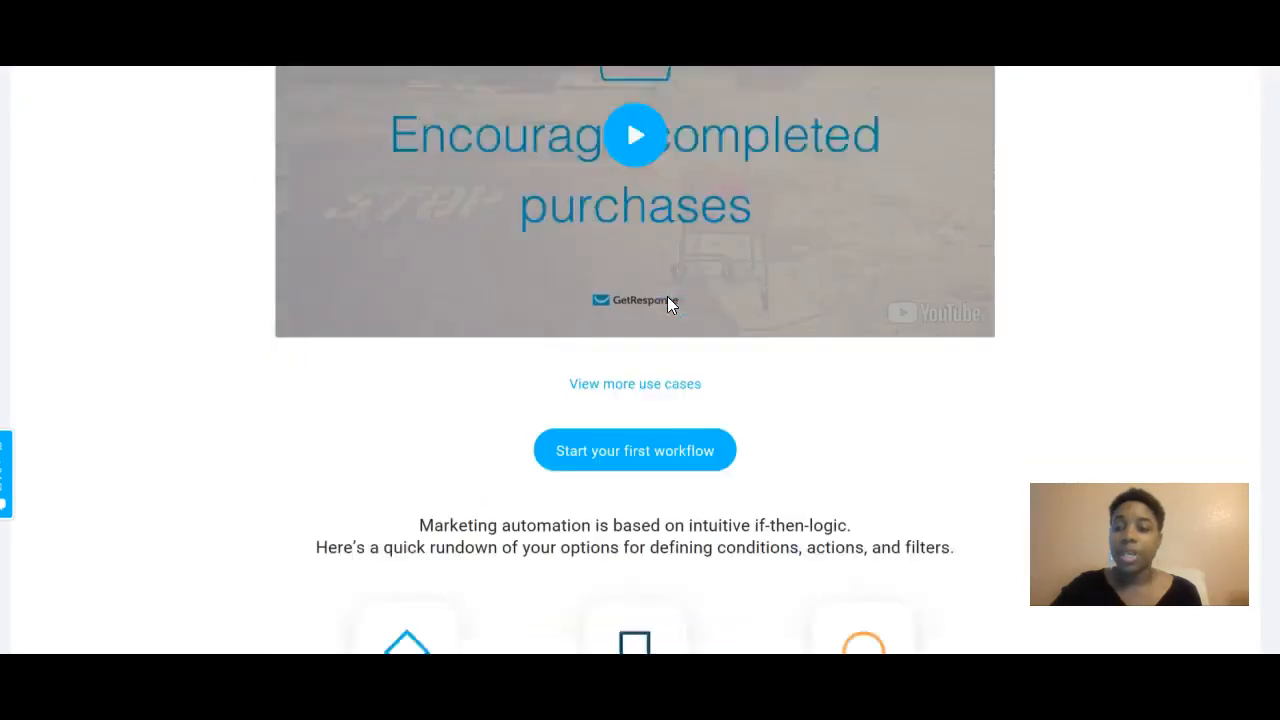
left_click(643, 235)
left_click(645, 238)
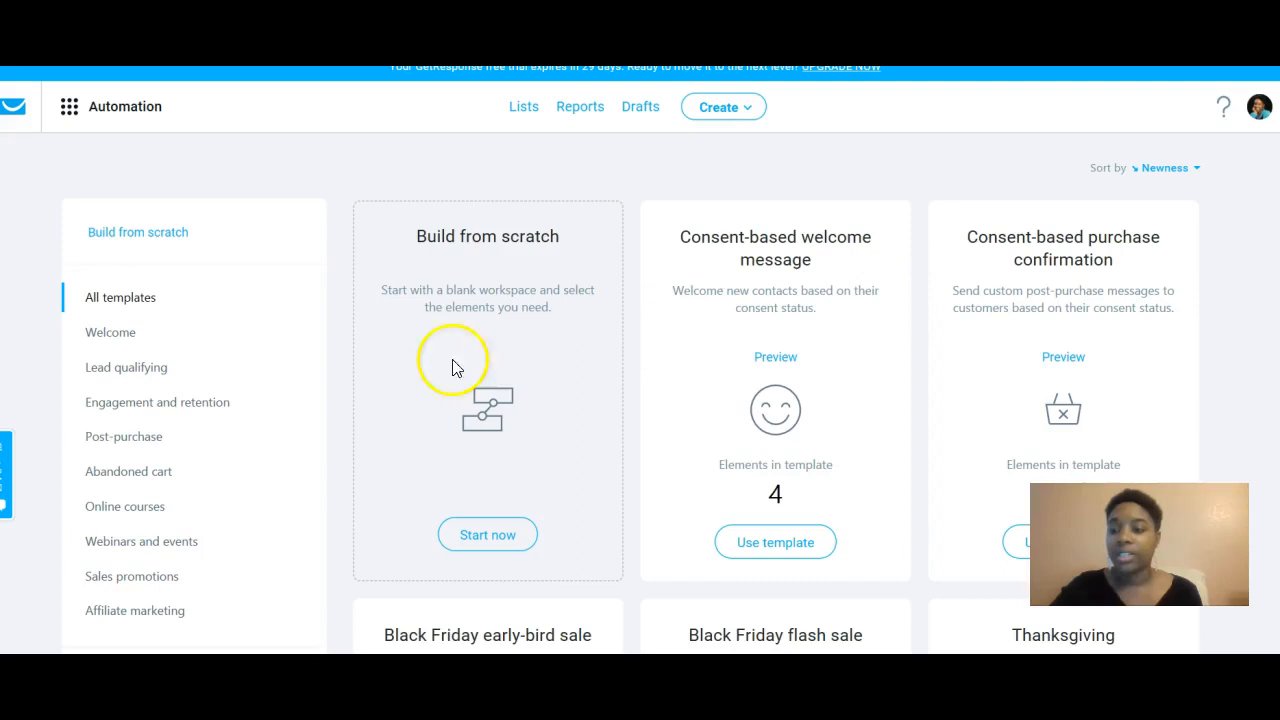
Examine the automation template categories and available workflow templates, including seasonal sales, contact tagging, CRM pipeline and affiliate templates
scroll(222, 364, "down", 1)
scroll(222, 364, "down", 2)
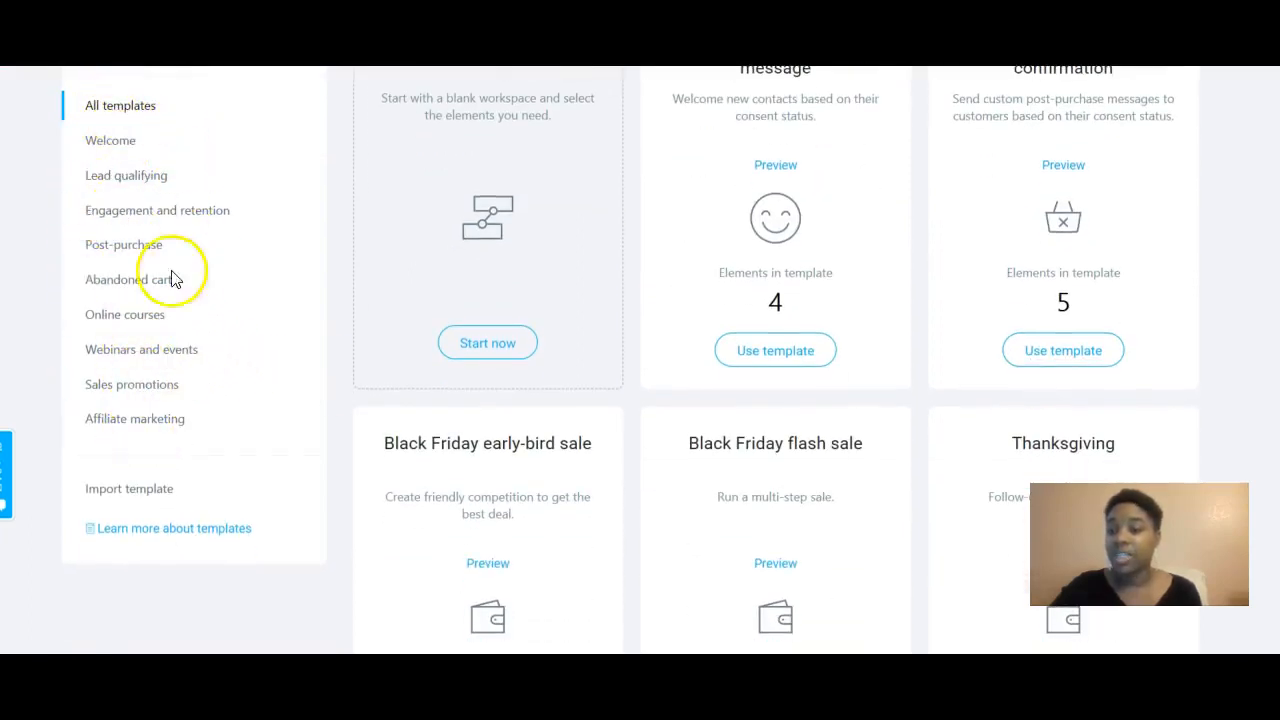
scroll(236, 388, "up", 3)
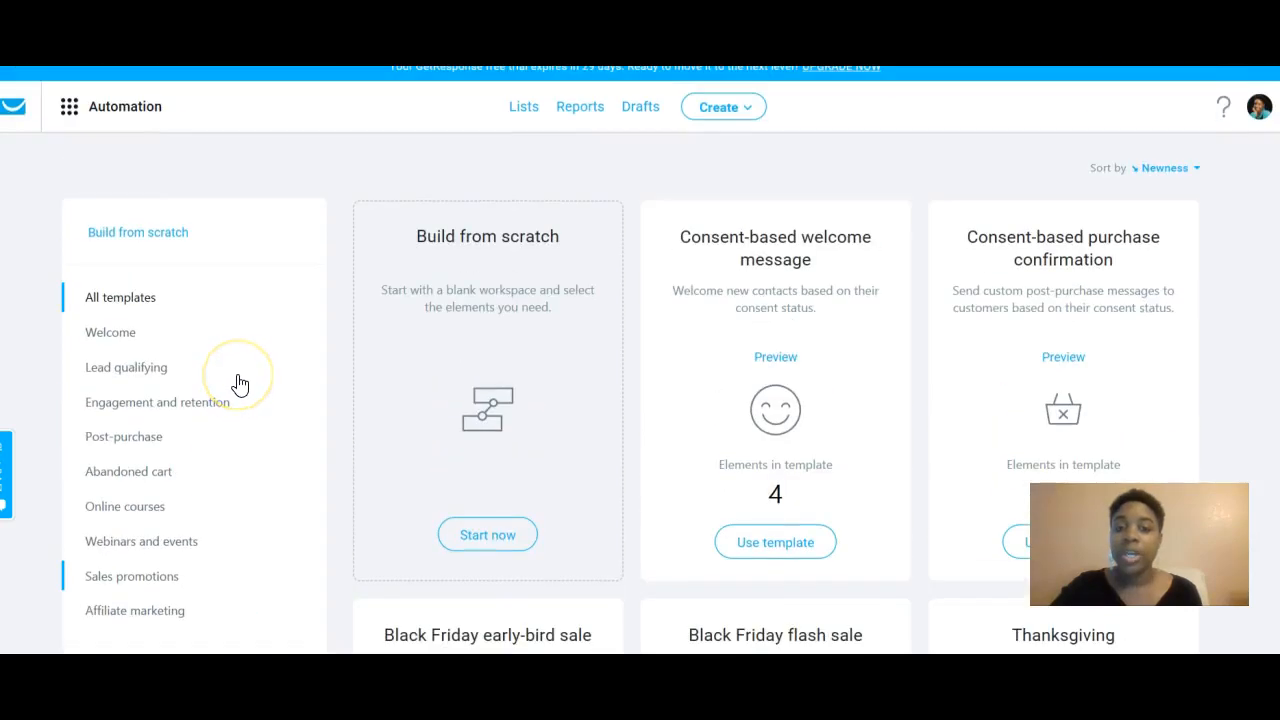
scroll(240, 385, "down", 1)
scroll(240, 385, "down", 5)
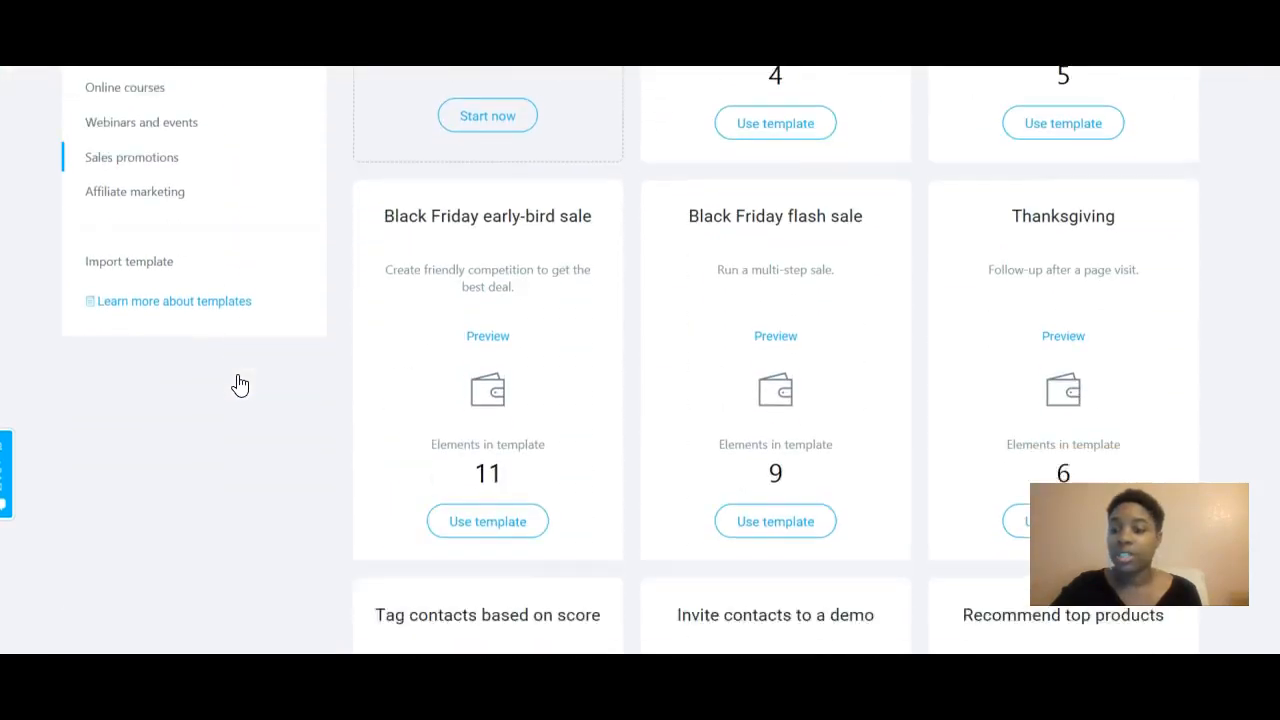
scroll(242, 378, "down", 4)
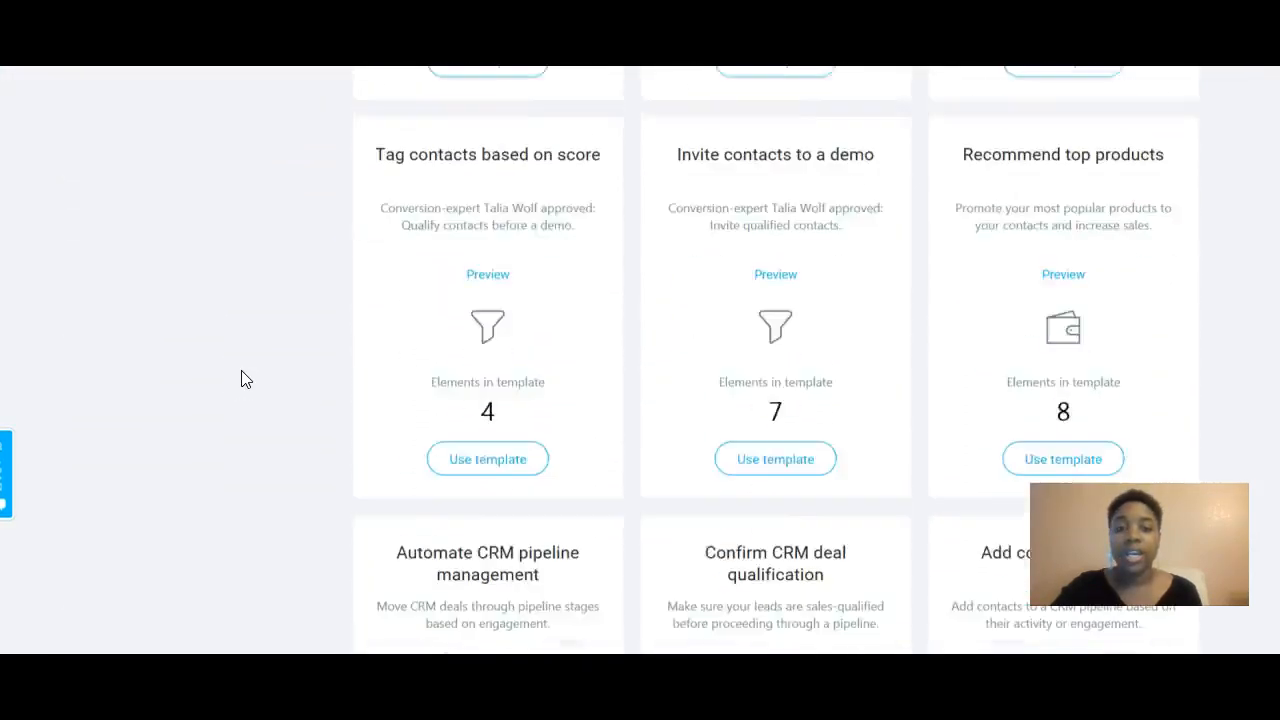
scroll(278, 383, "down", 3)
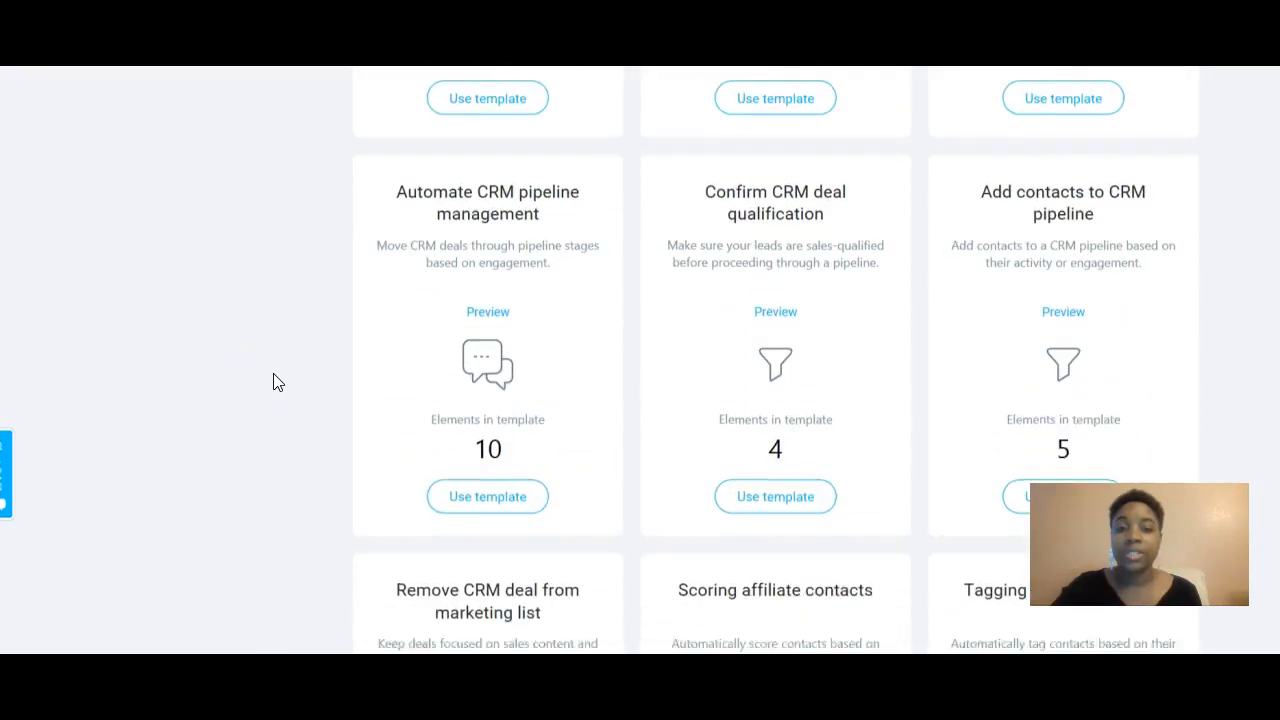
scroll(297, 367, "up", 2)
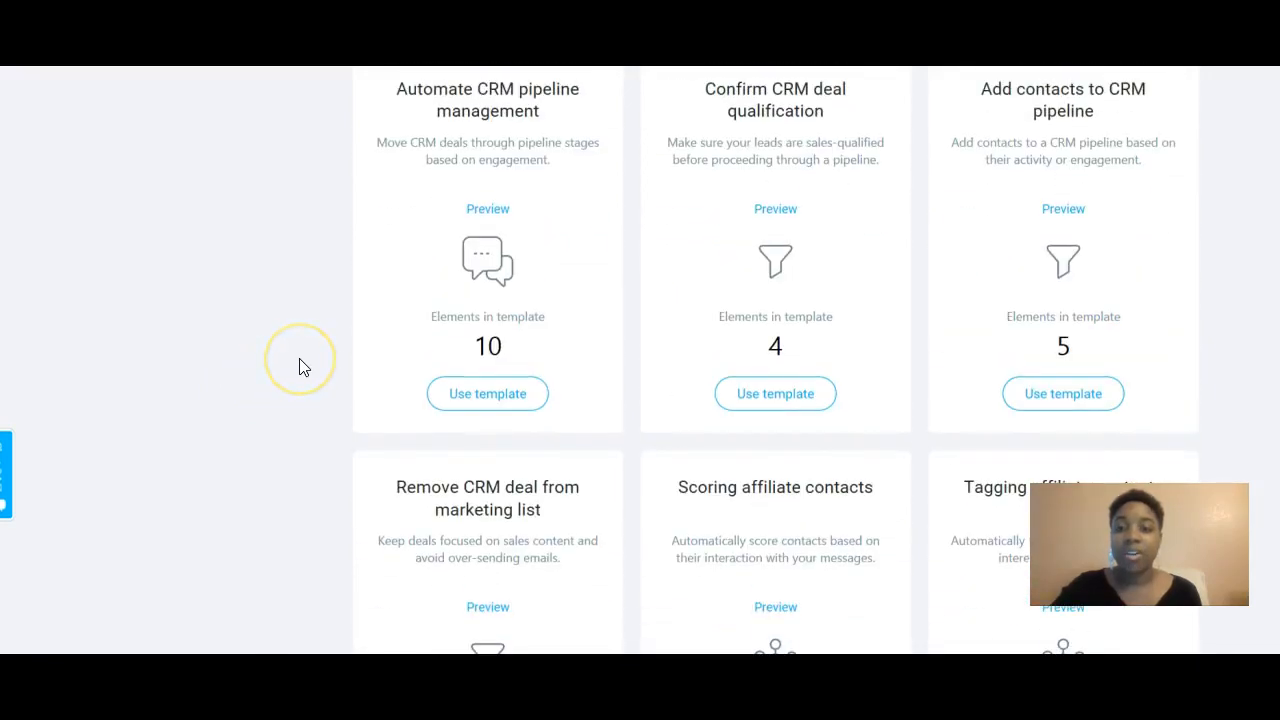
scroll(300, 361, "down", 8)
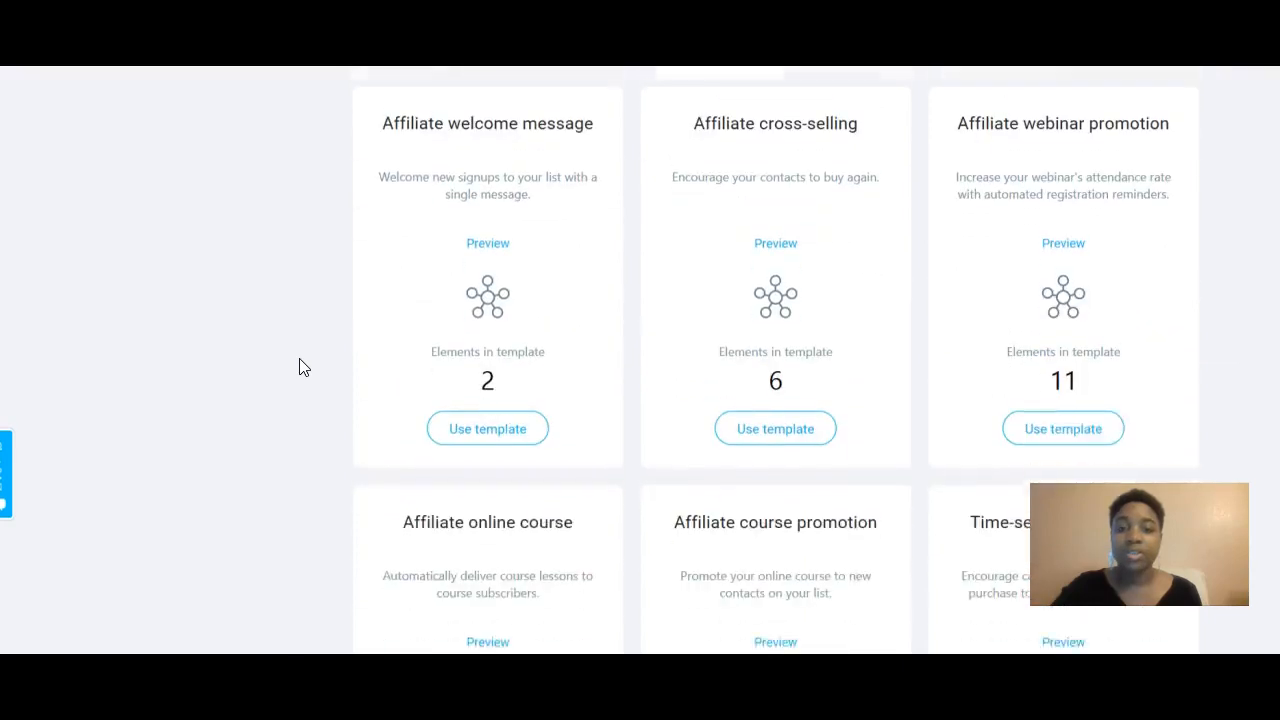
scroll(300, 367, "down", 6)
scroll(300, 367, "up", 10)
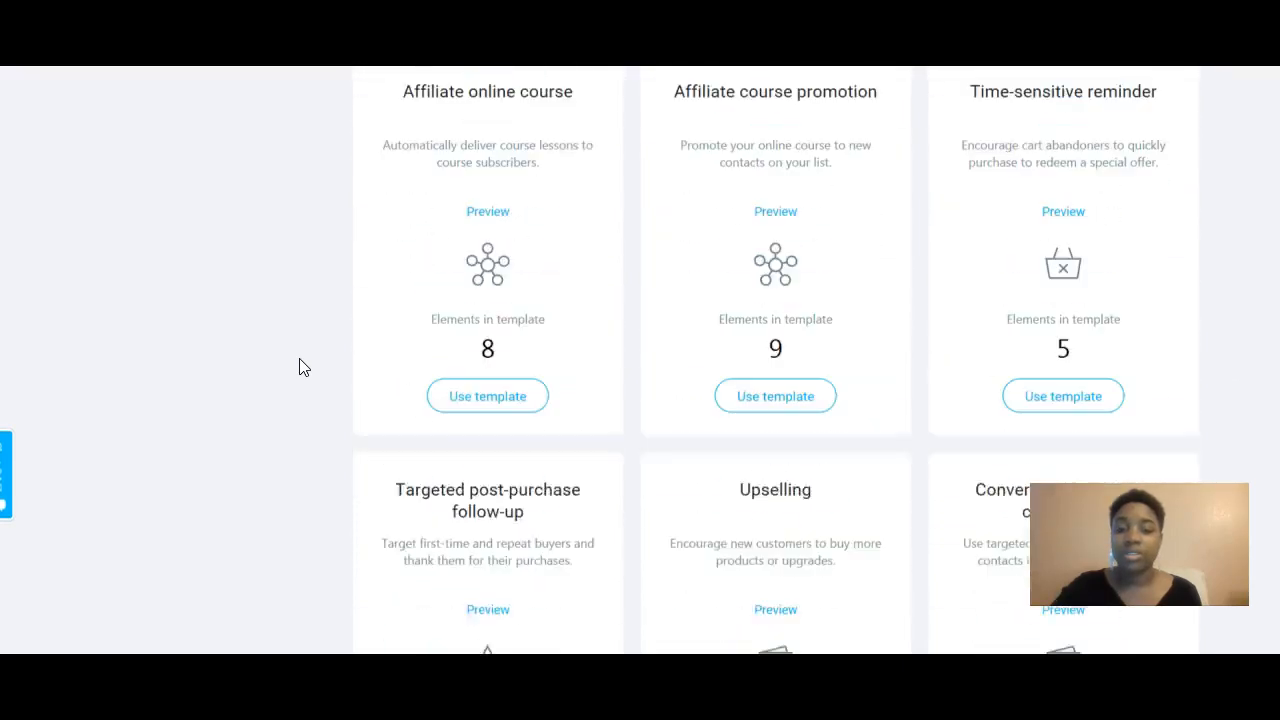
scroll(313, 369, "up", 1)
scroll(313, 370, "up", 3)
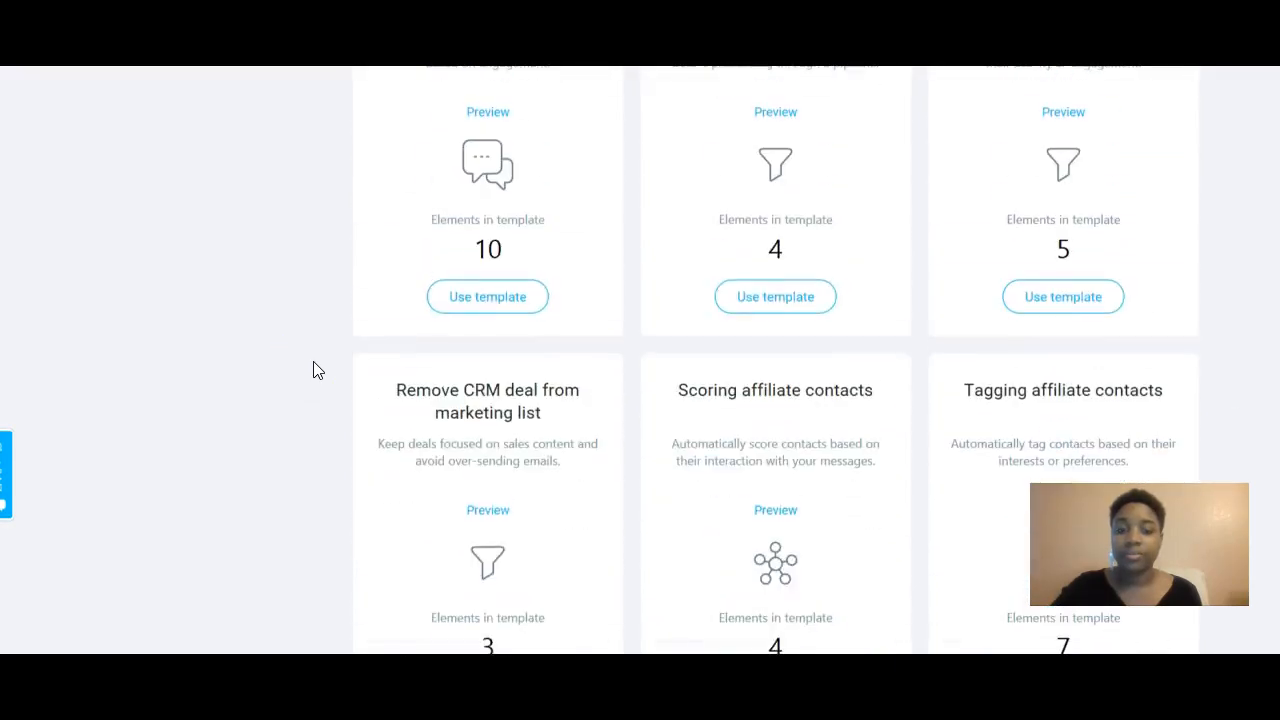
scroll(313, 370, "up", 4)
scroll(313, 370, "up", 6)
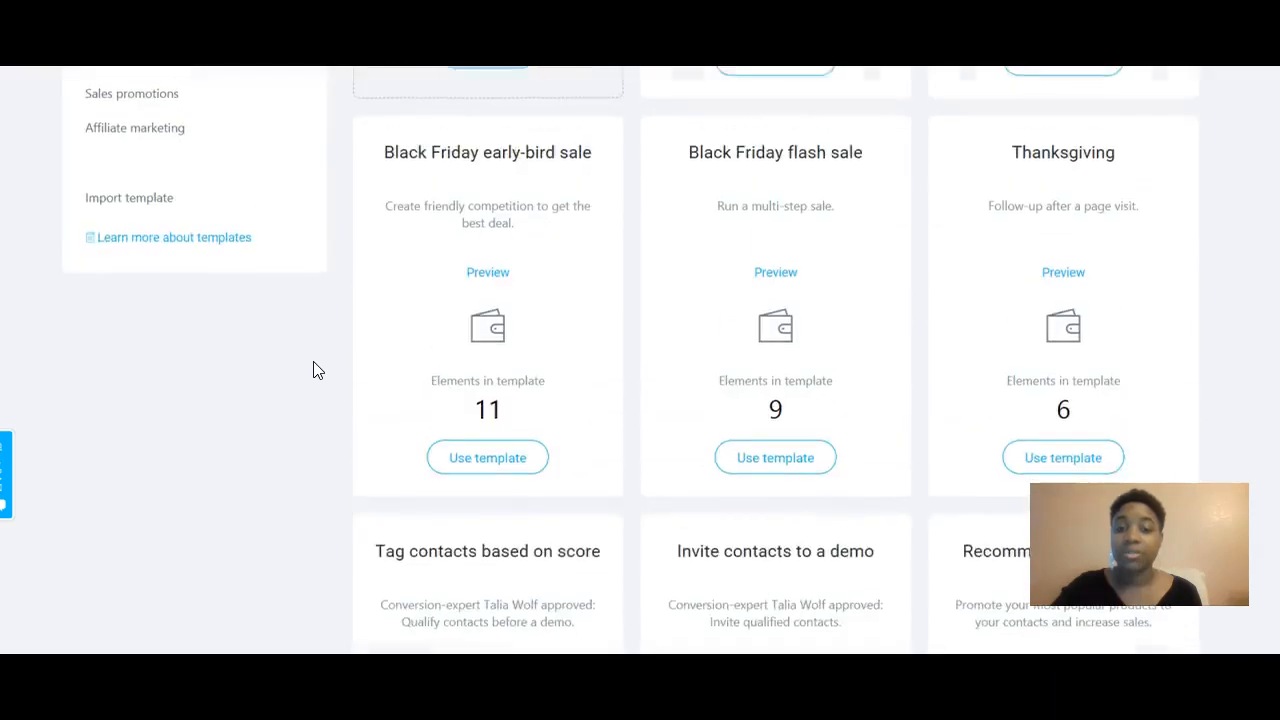
Go to the Webinars area without choosing an automation template
left_click(138, 232)
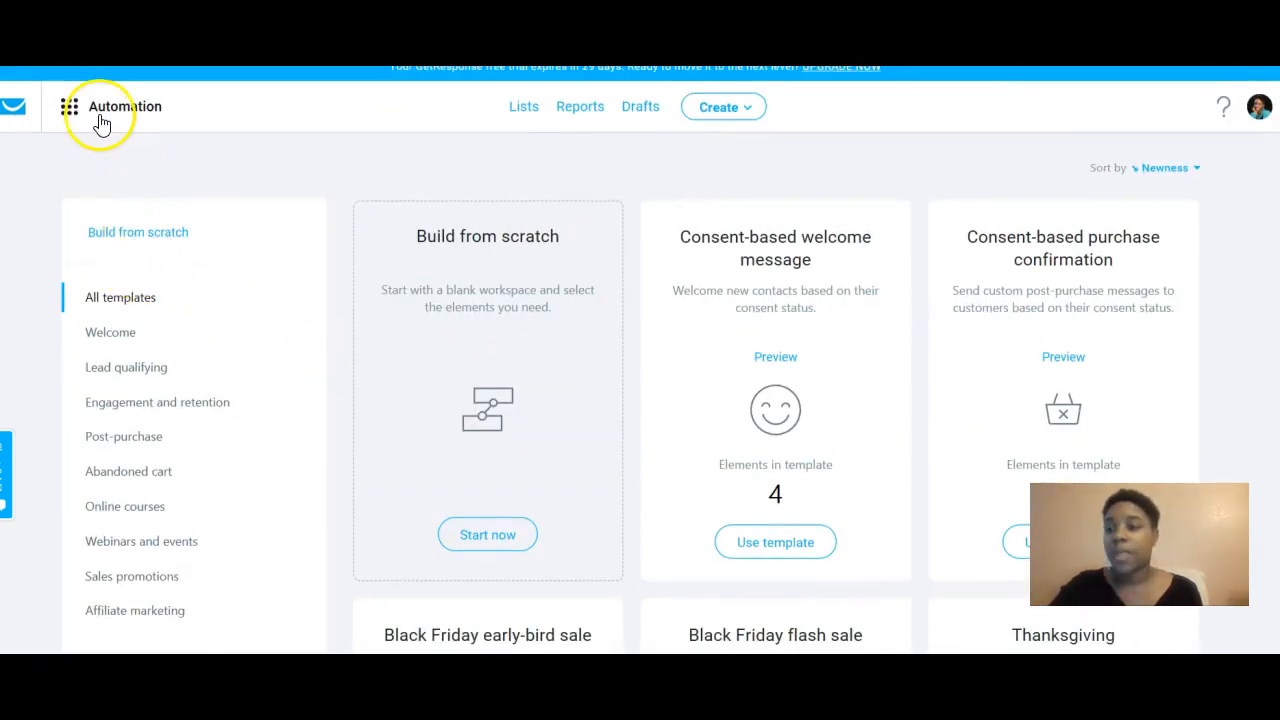
left_click(69, 108)
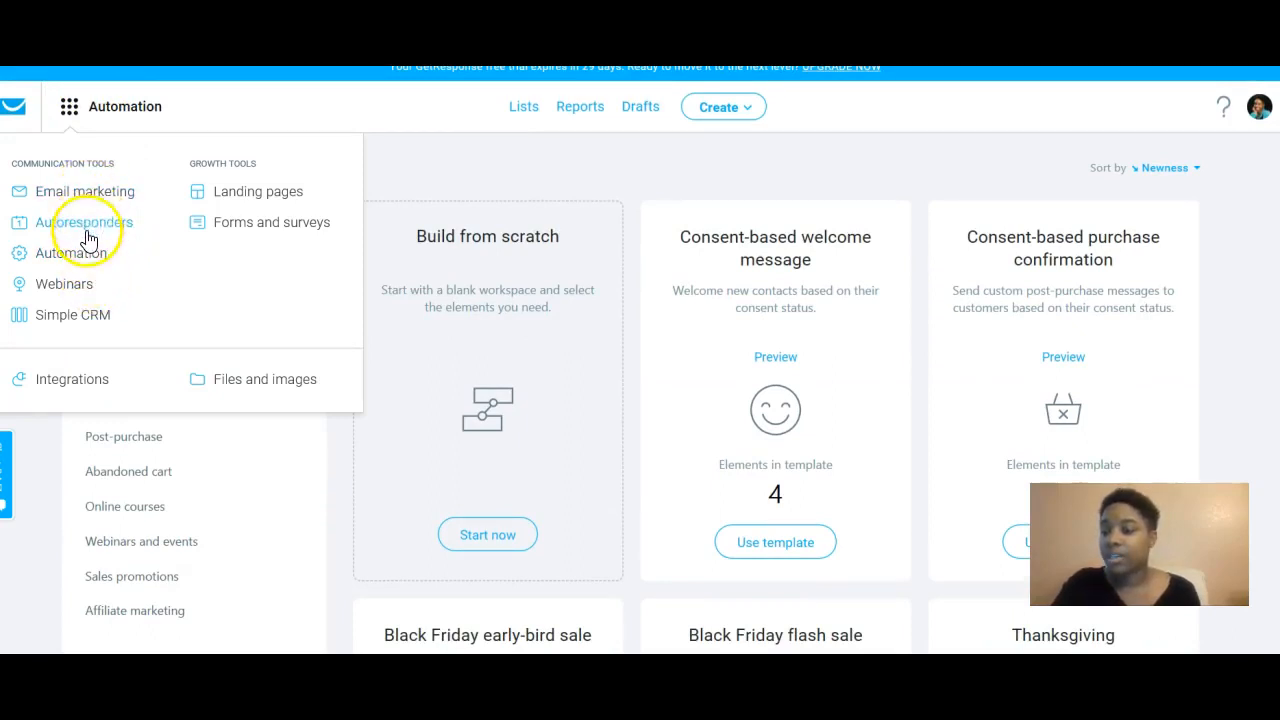
left_click(89, 290)
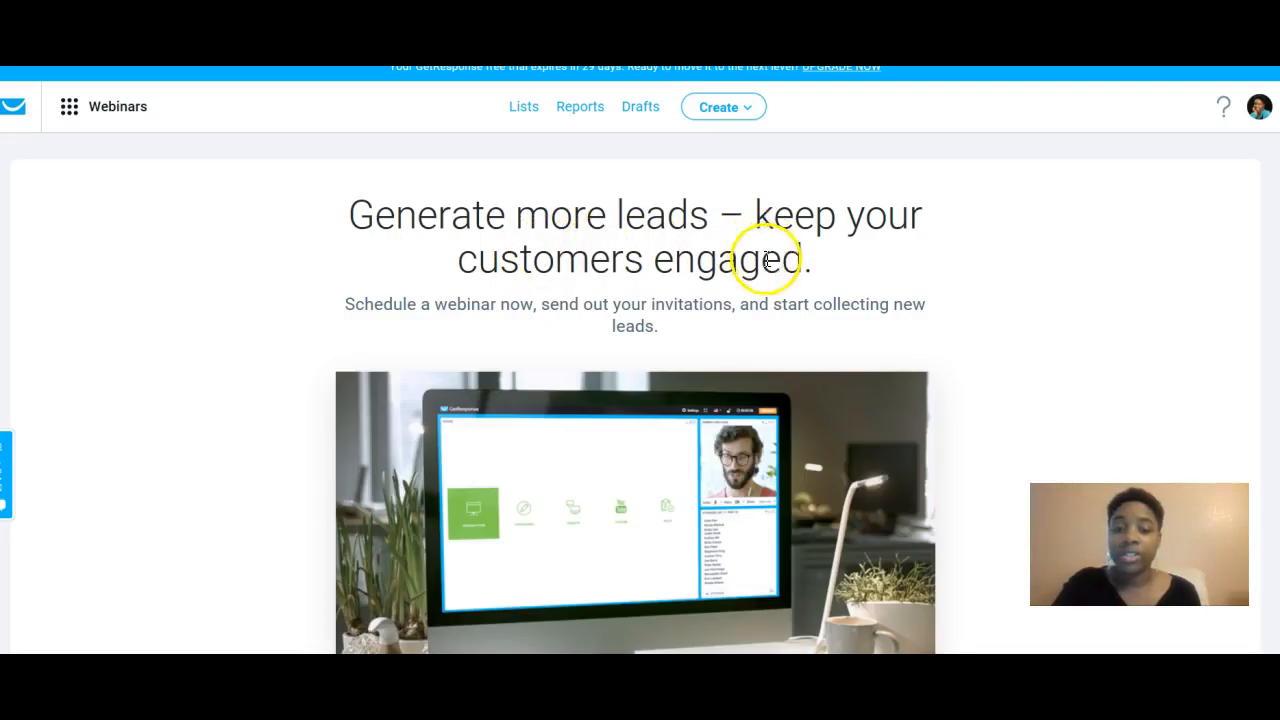
Review the webinar feature overview and start creating the first webinar
scroll(775, 272, "down", 3)
scroll(775, 274, "down", 2)
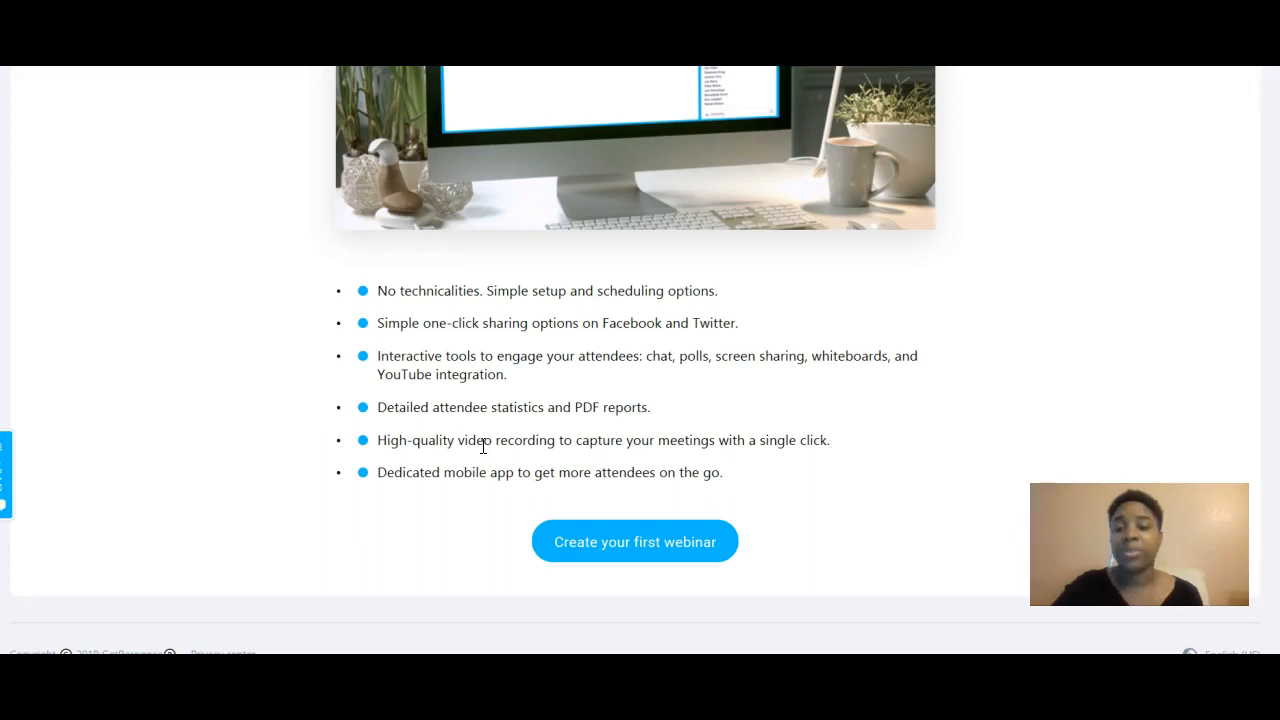
scroll(560, 460, "up", 4)
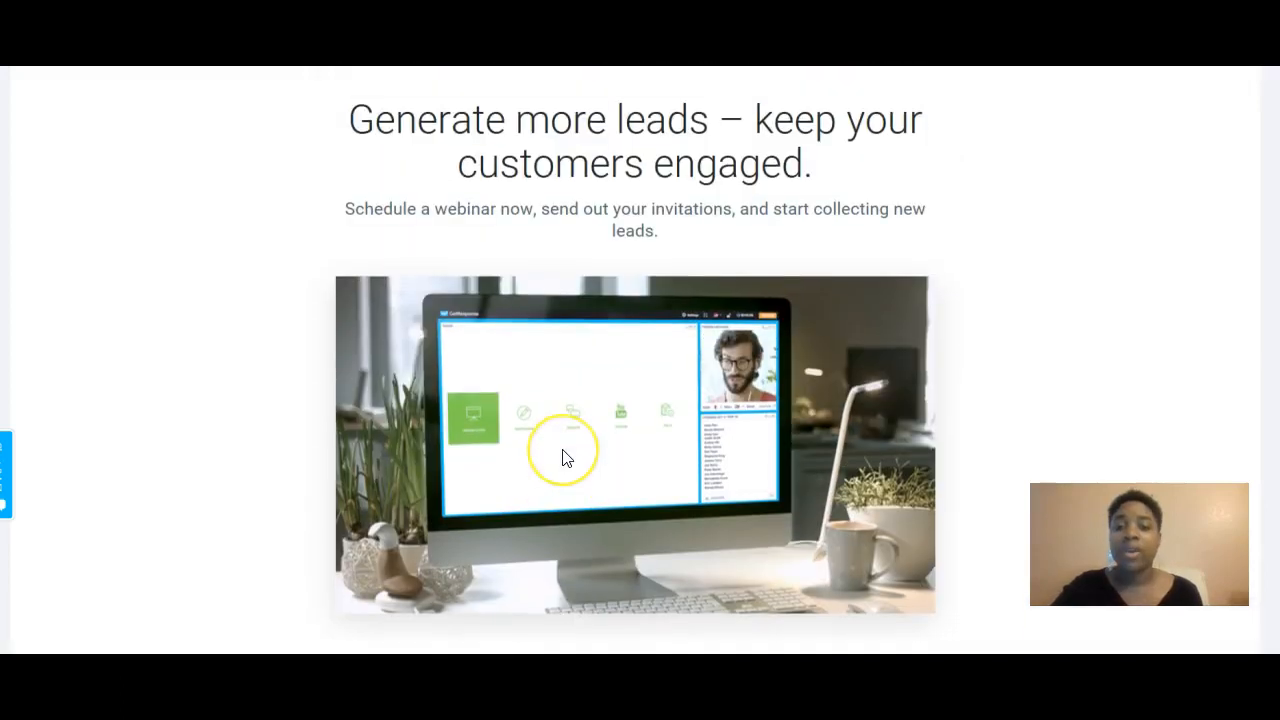
scroll(562, 457, "down", 2)
scroll(563, 450, "up", 2)
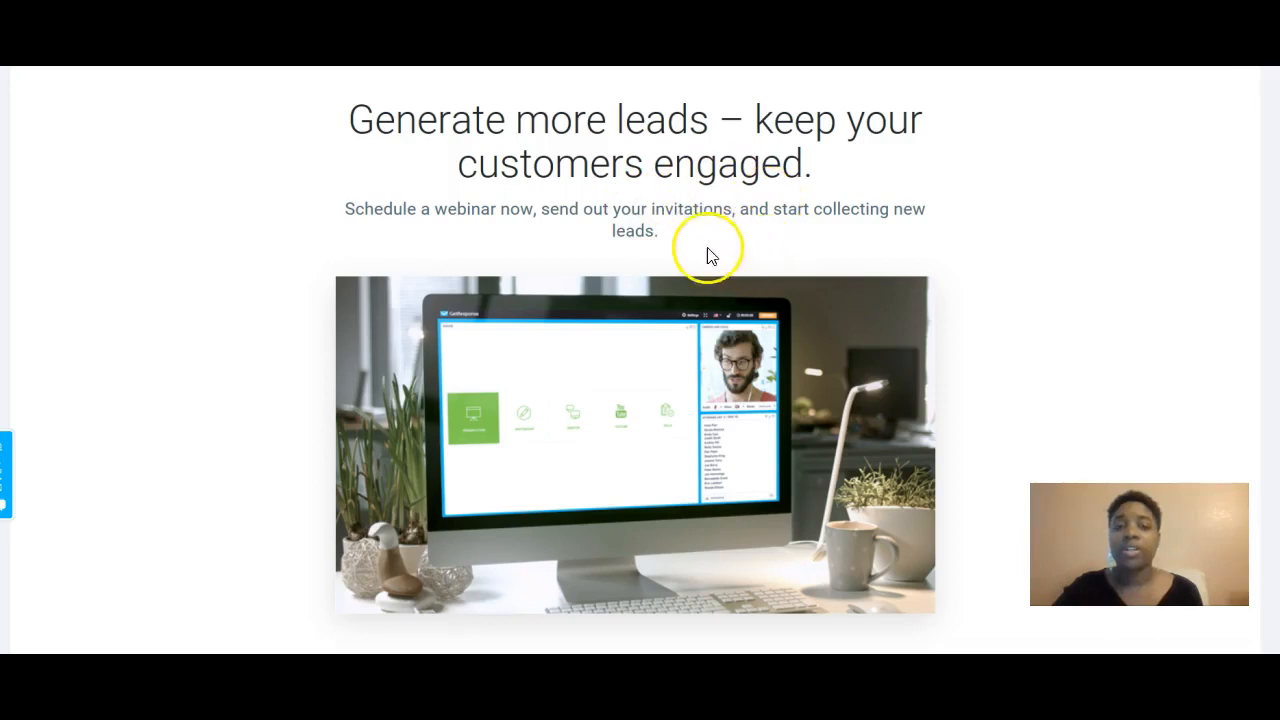
scroll(827, 229, "down", 4)
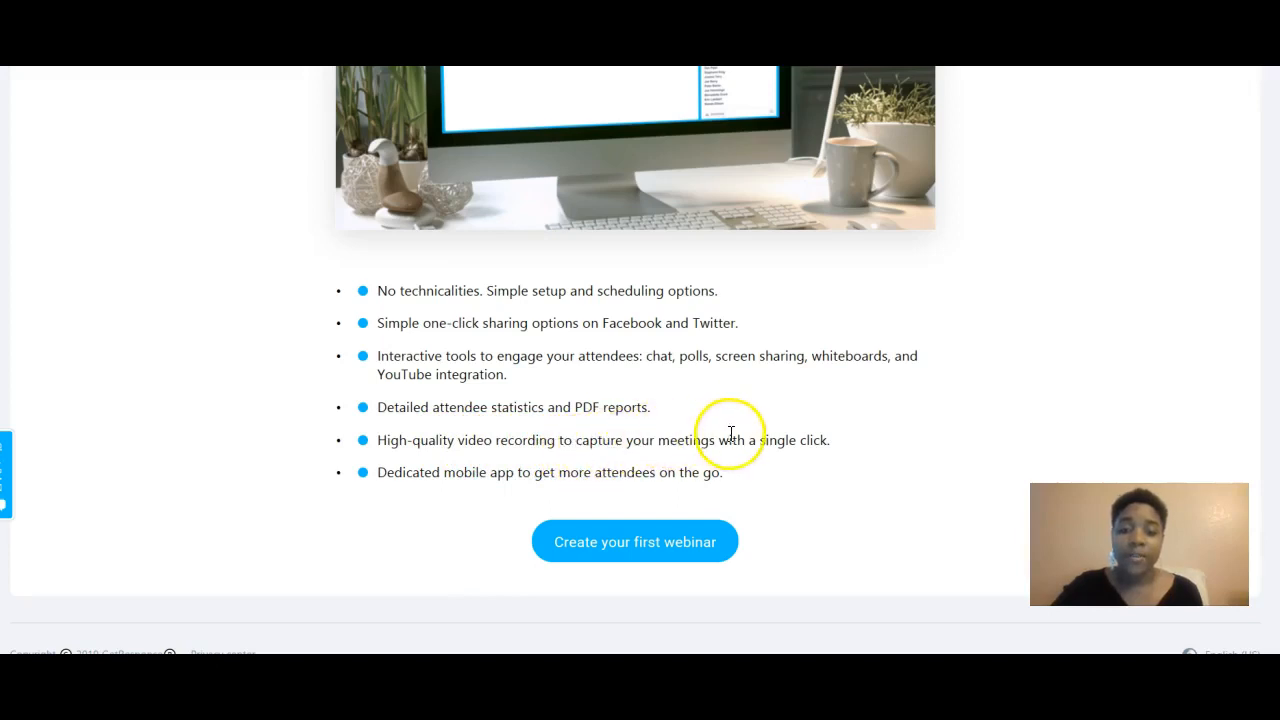
left_click(624, 550)
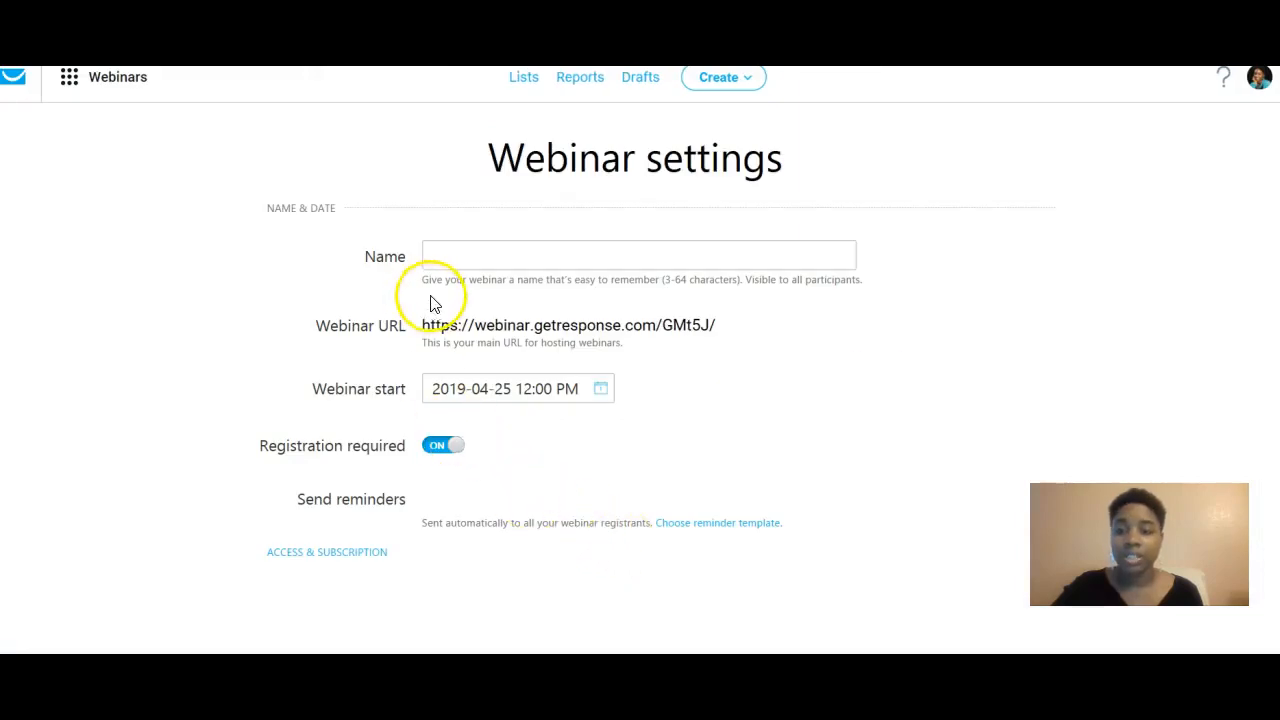
Examine the webinar settings, from name, start time and reminders to sharing, access type, contact list, lobby message and thank-you page choices
left_click(455, 257)
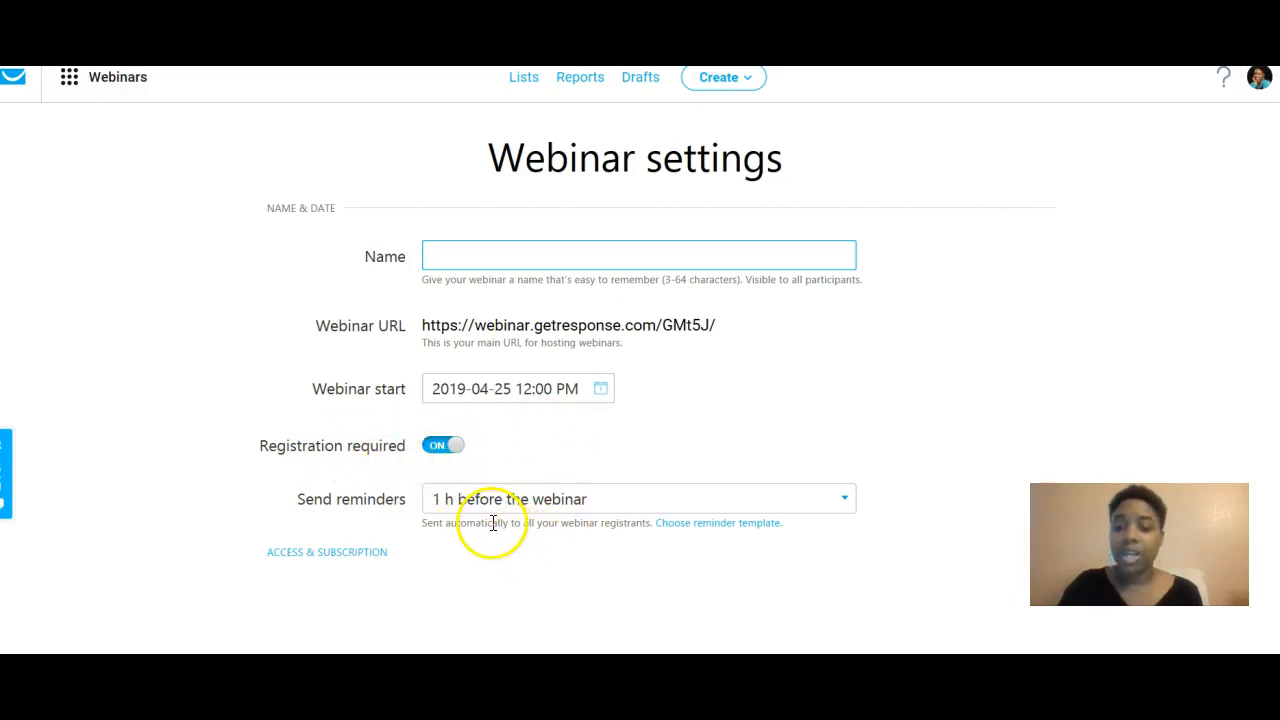
scroll(490, 530, "down", 2)
scroll(414, 503, "up", 2)
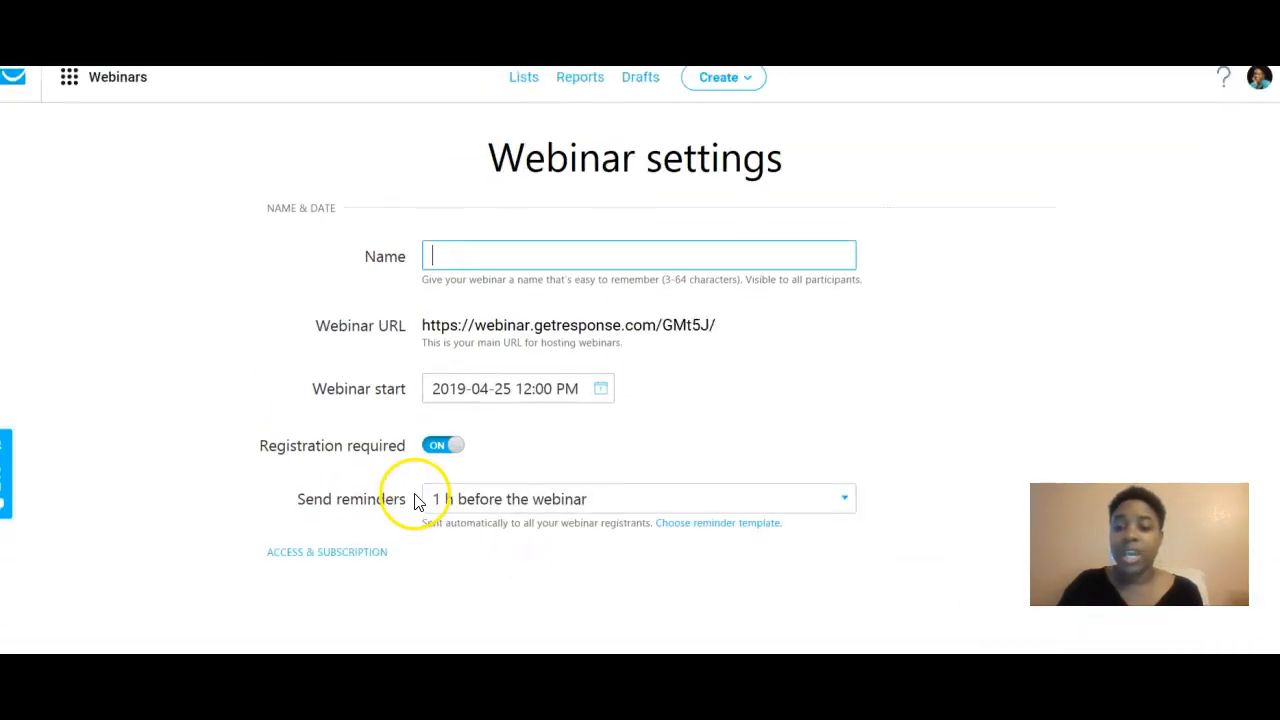
scroll(414, 434, "down", 2)
left_click(370, 464)
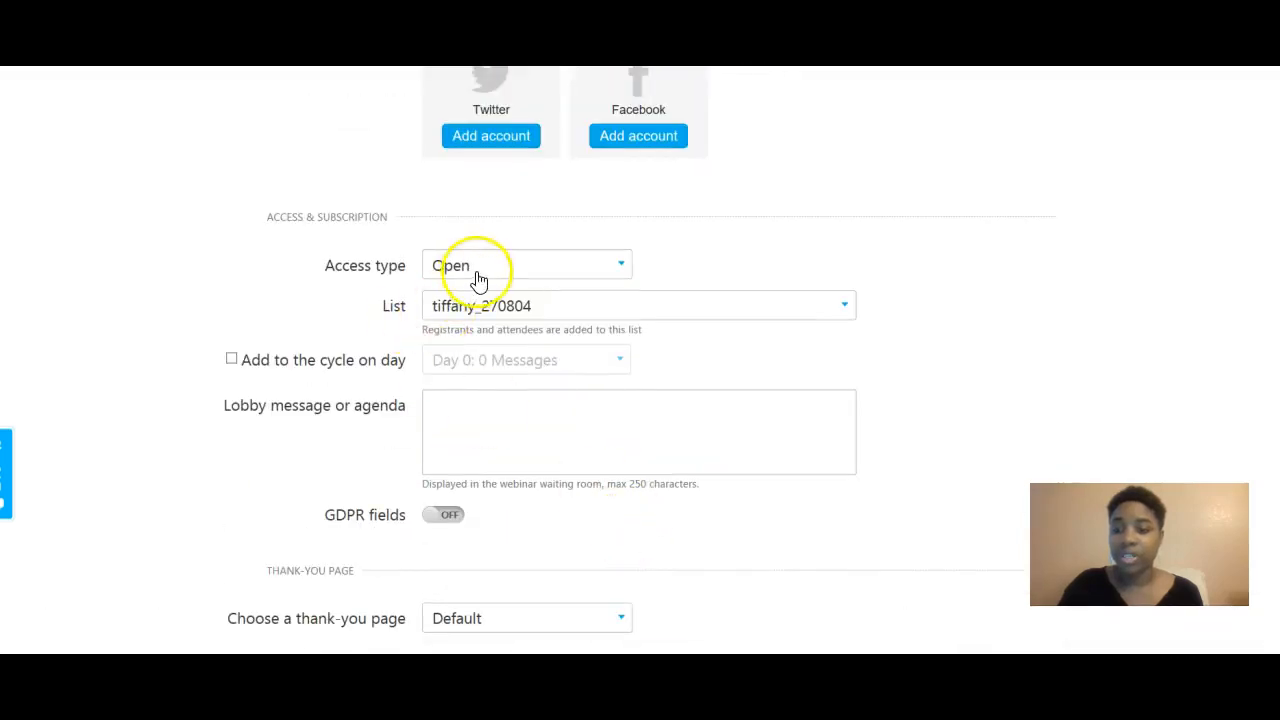
scroll(540, 275, "down", 1)
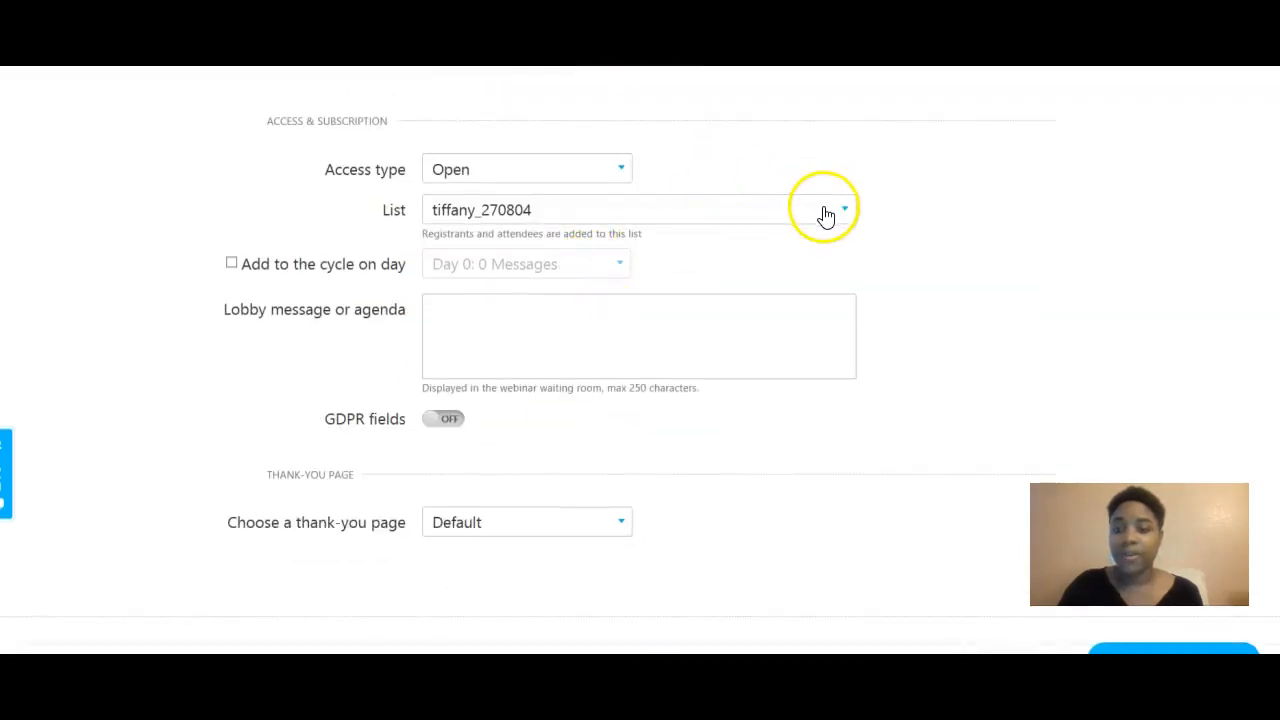
scroll(822, 215, "down", 1)
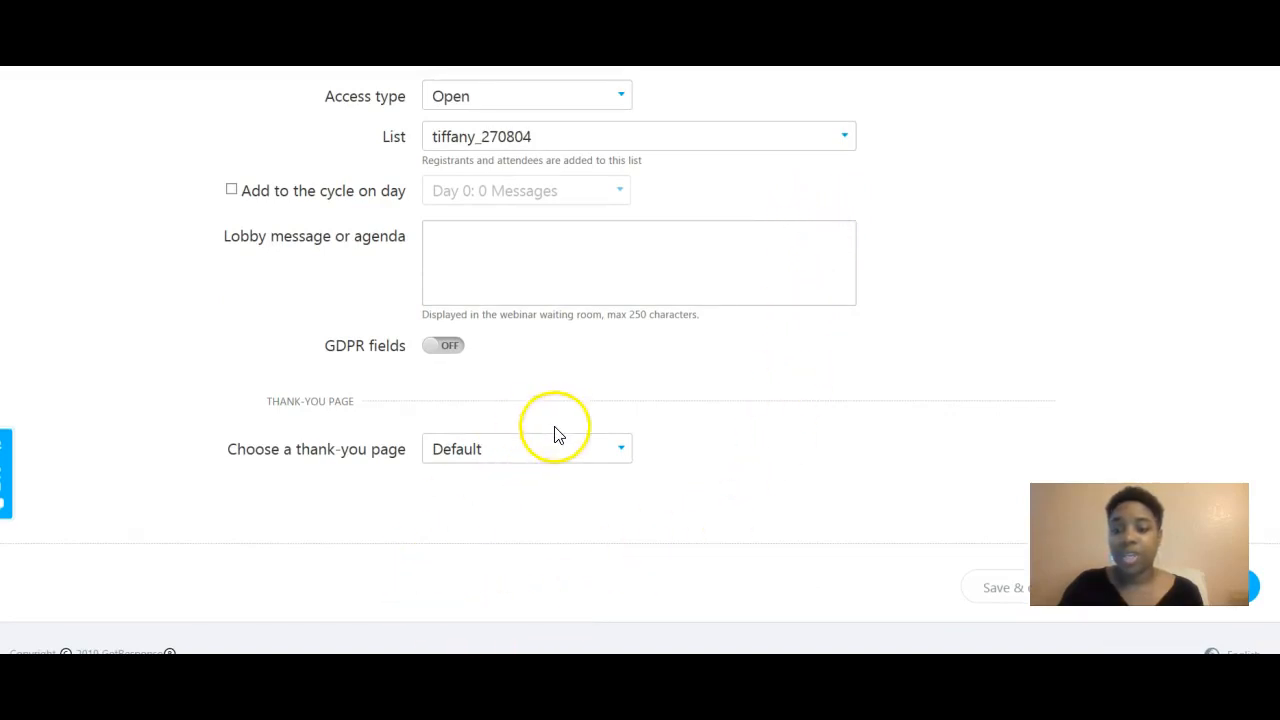
scroll(589, 449, "up", 1)
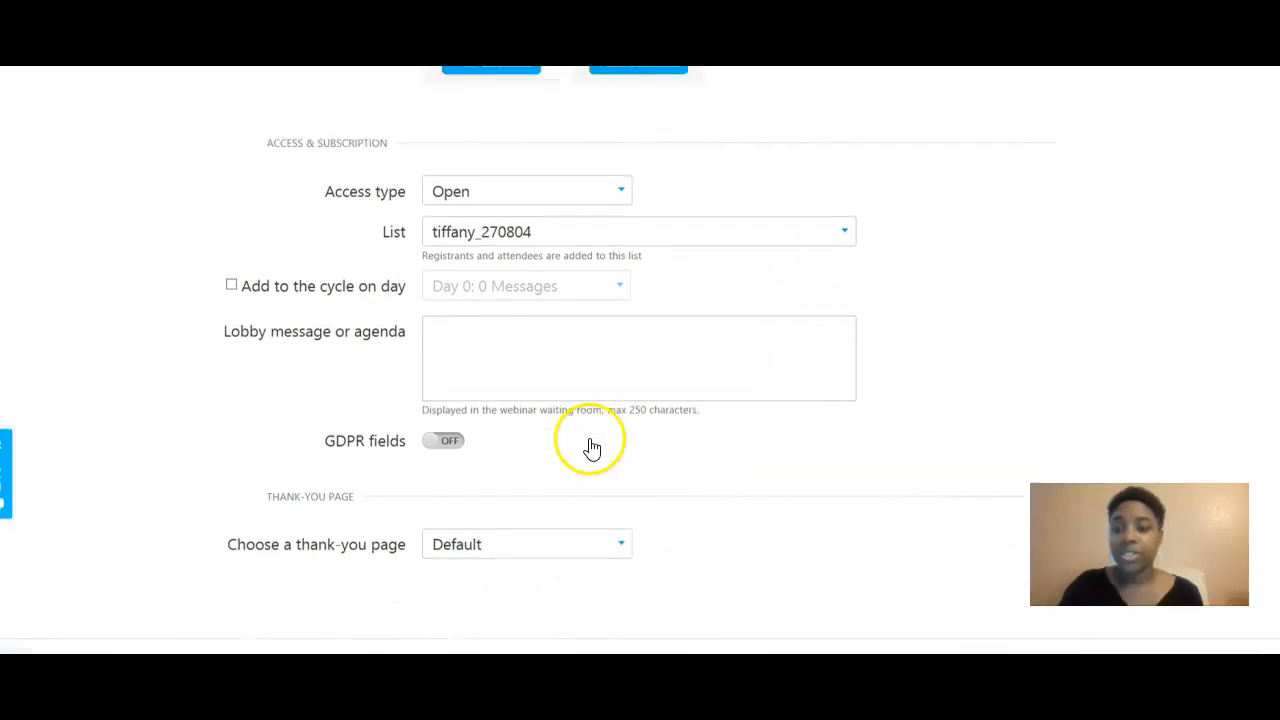
left_click(616, 547)
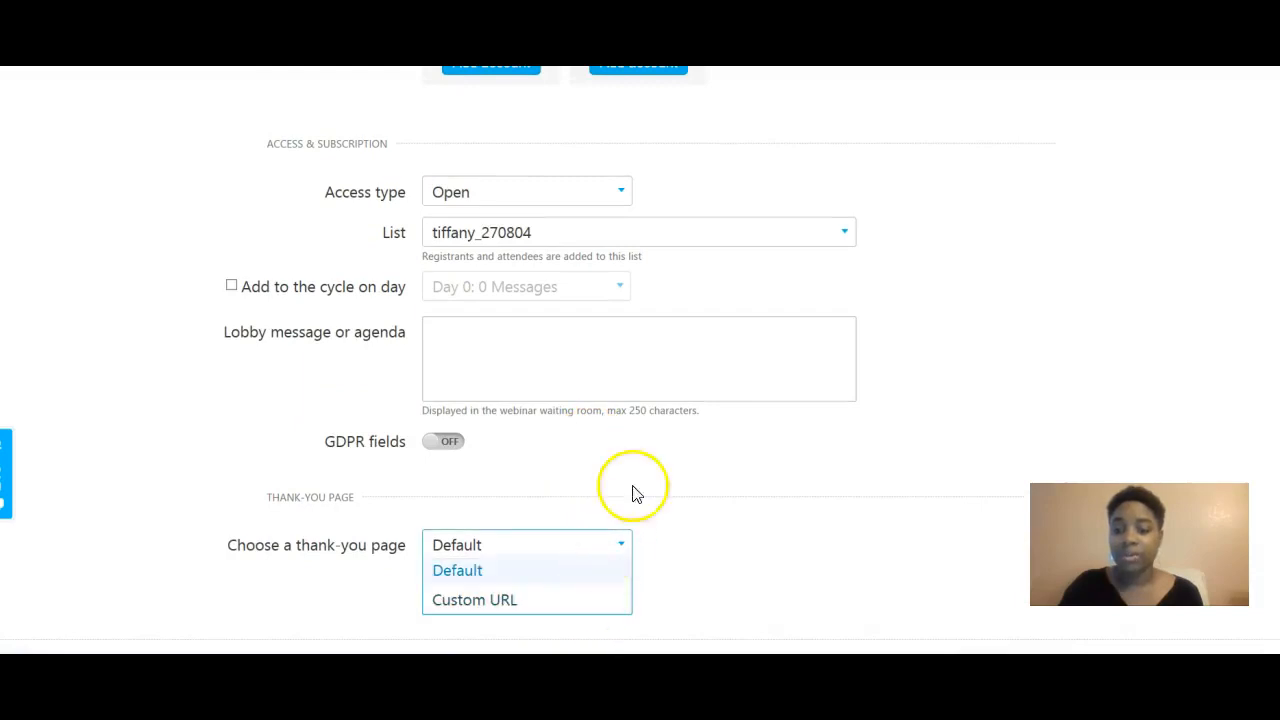
scroll(711, 509, "up", 3)
scroll(711, 509, "down", 3)
scroll(711, 509, "up", 4)
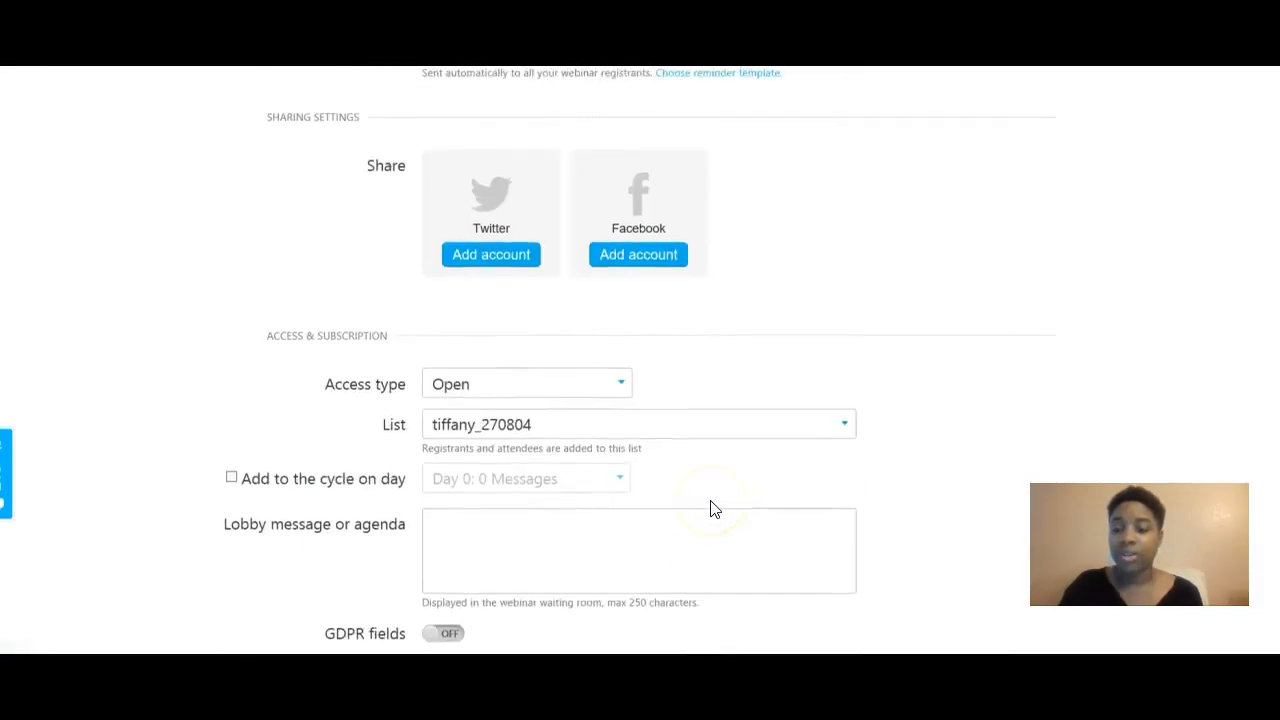
scroll(712, 507, "up", 1)
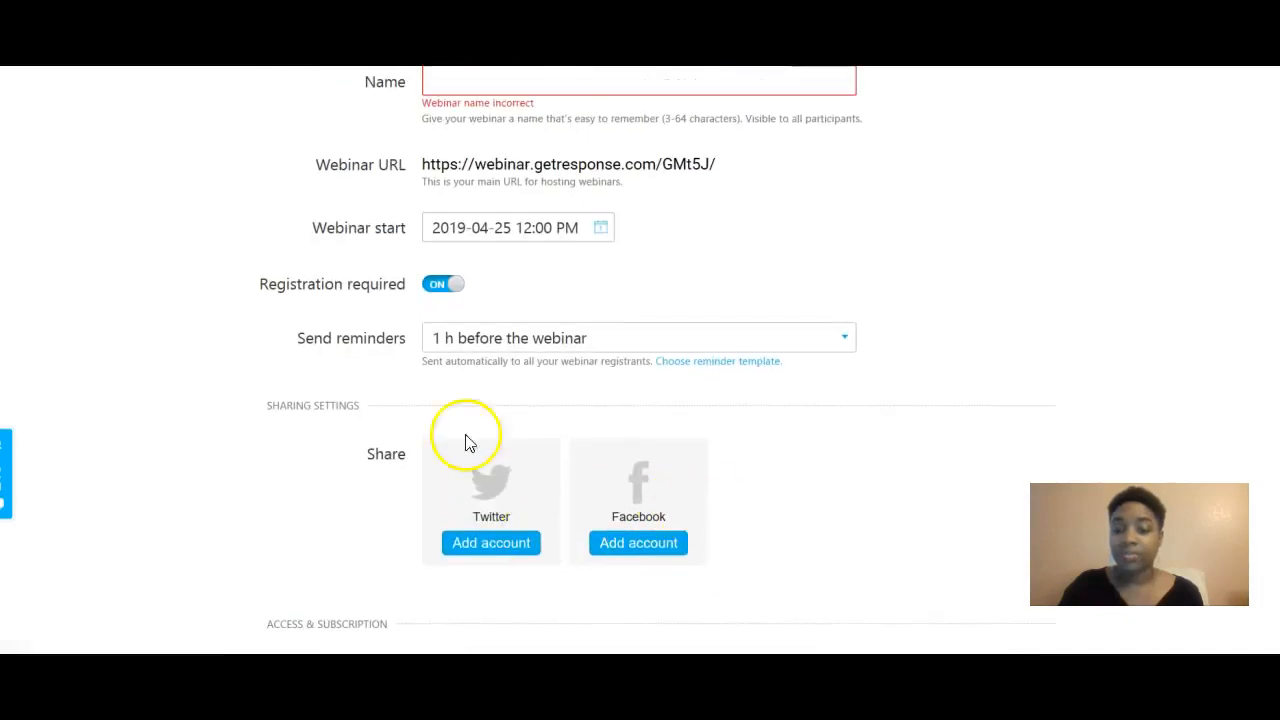
scroll(700, 511, "up", 2)
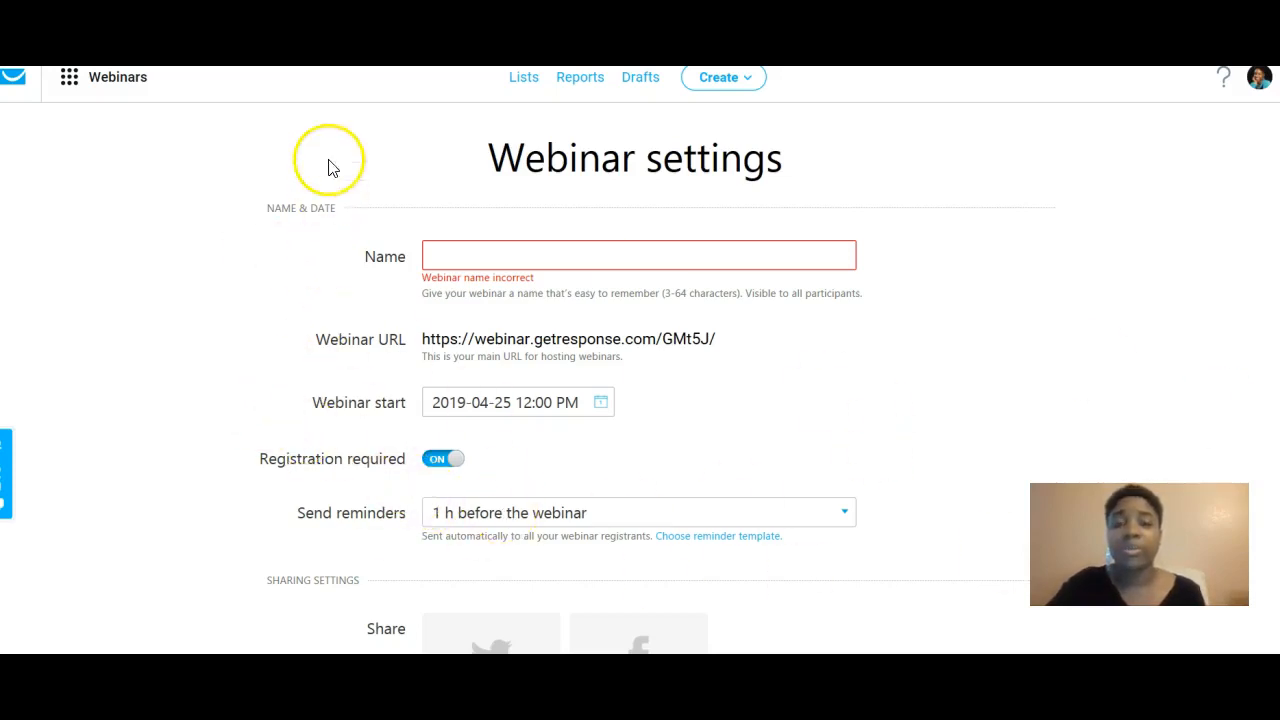
Go to Simple CRM and examine the new pipeline's stages, from New - Qualified through Presentation and Proposal to Won and Lost
left_click(69, 82)
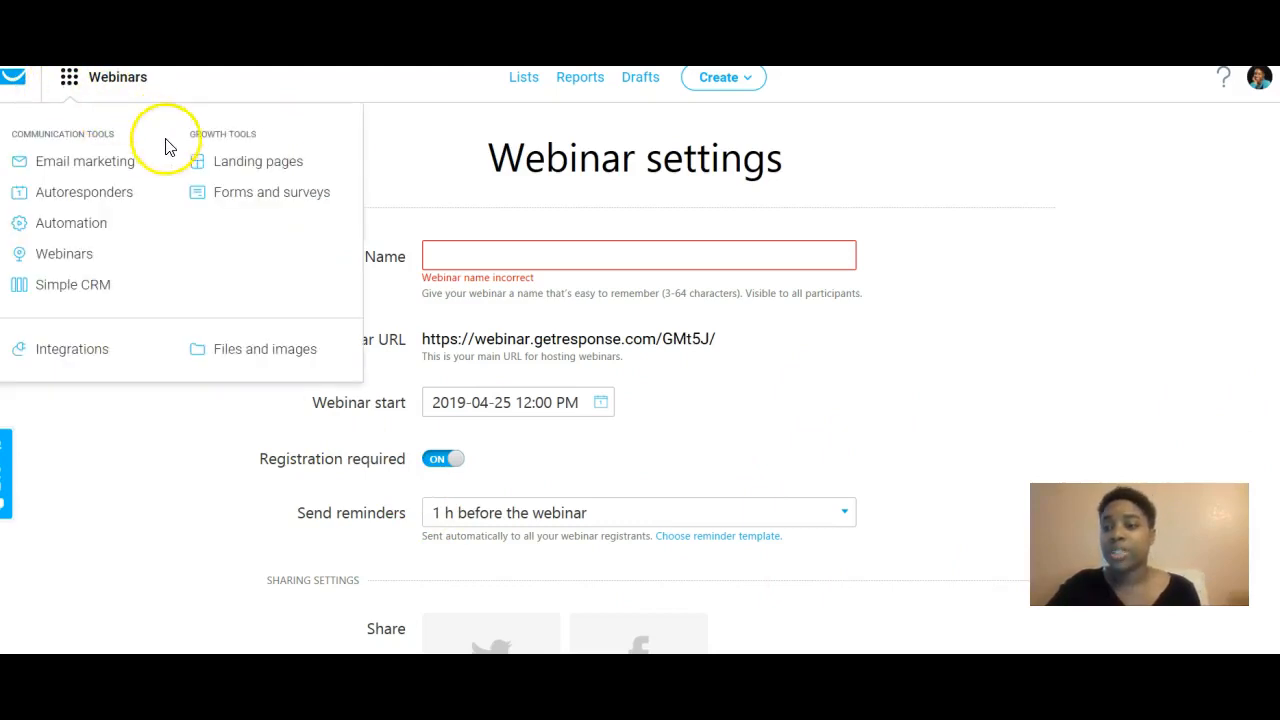
left_click(104, 290)
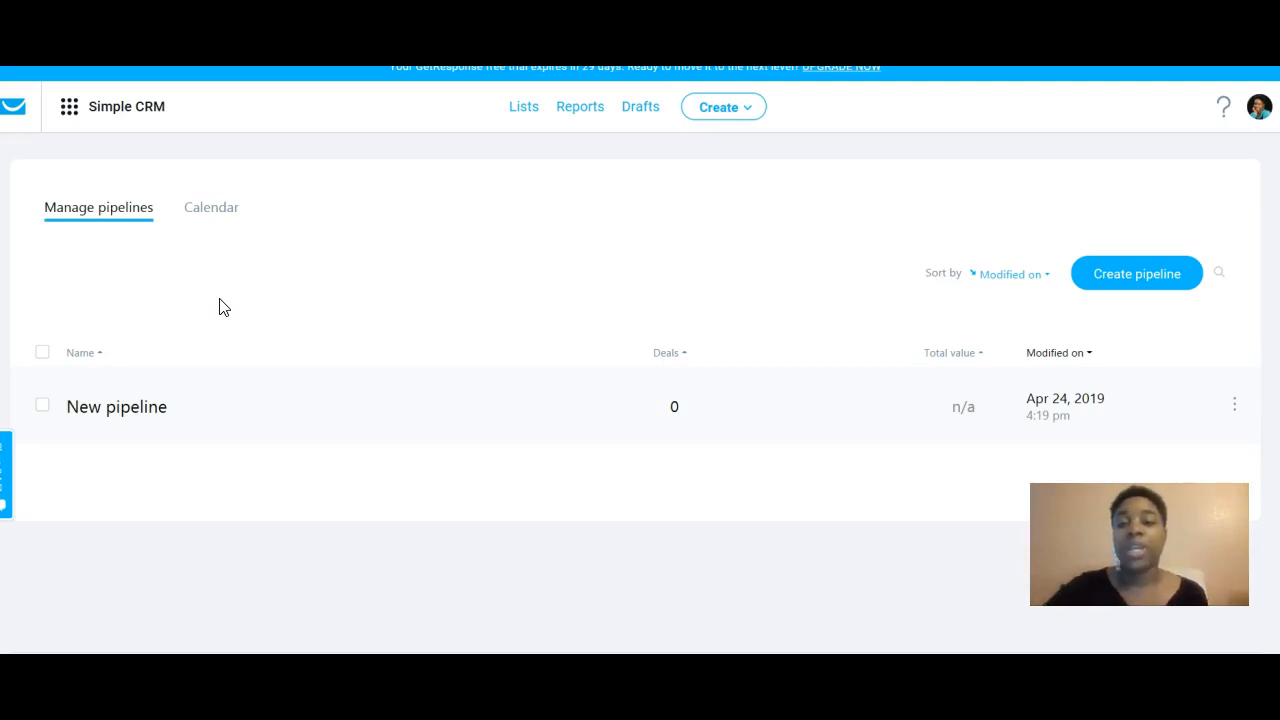
scroll(418, 361, "down", 1)
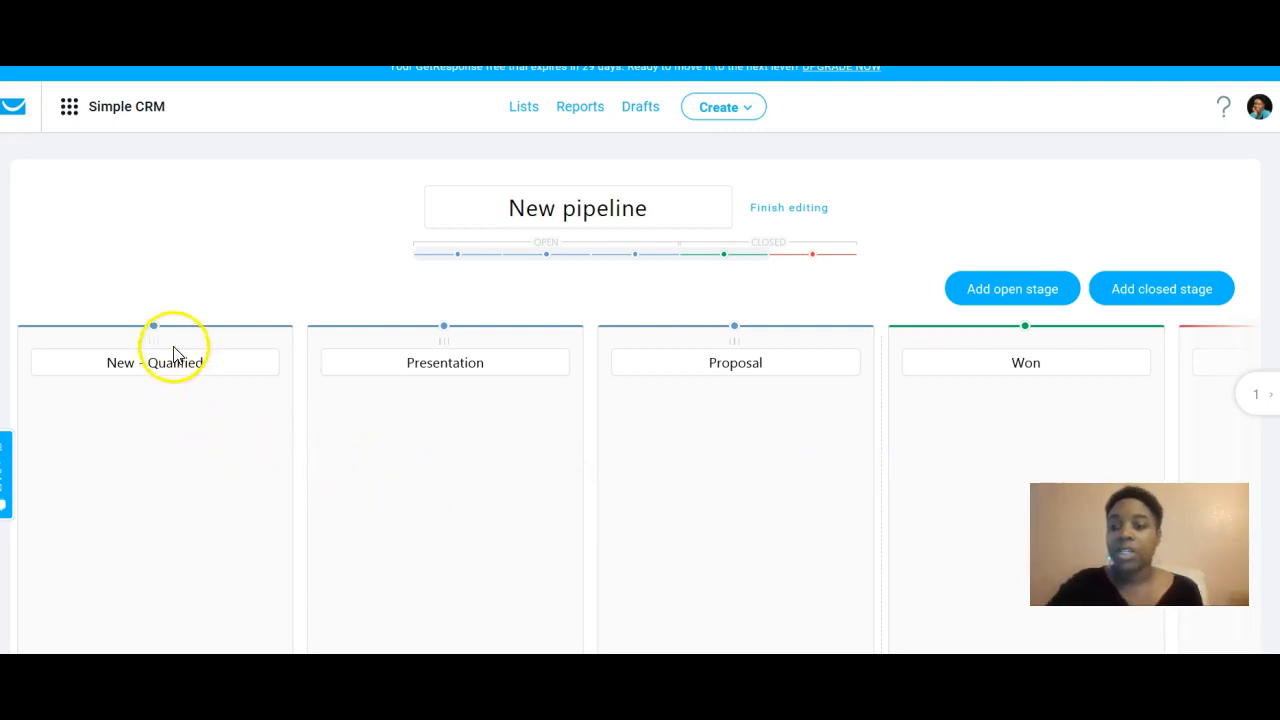
left_click(214, 370)
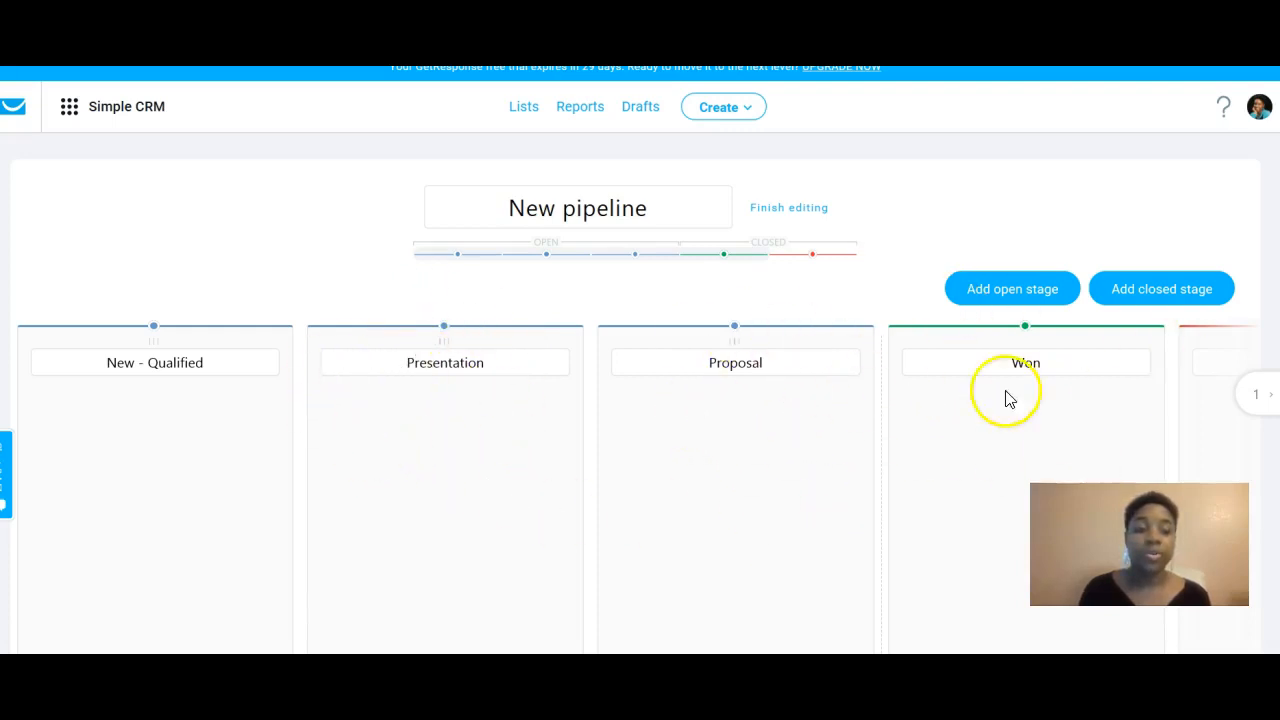
scroll(640, 488, "right", 2)
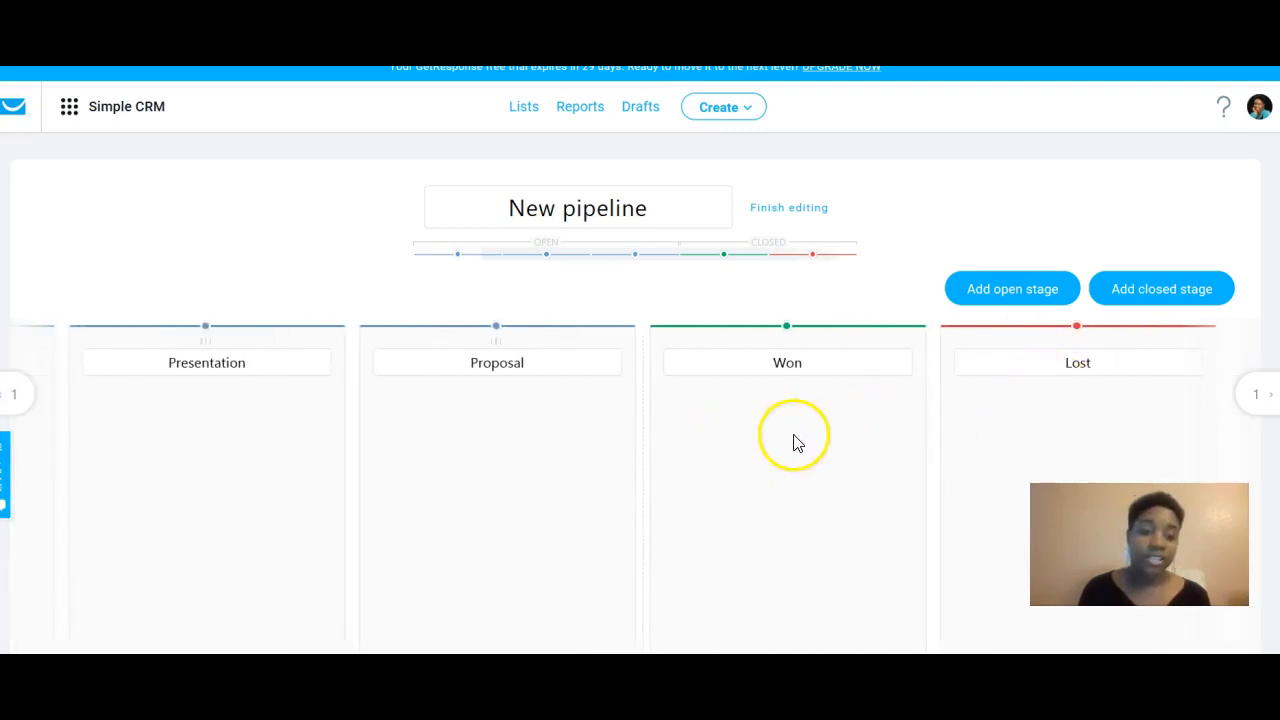
scroll(608, 643, "left", 2)
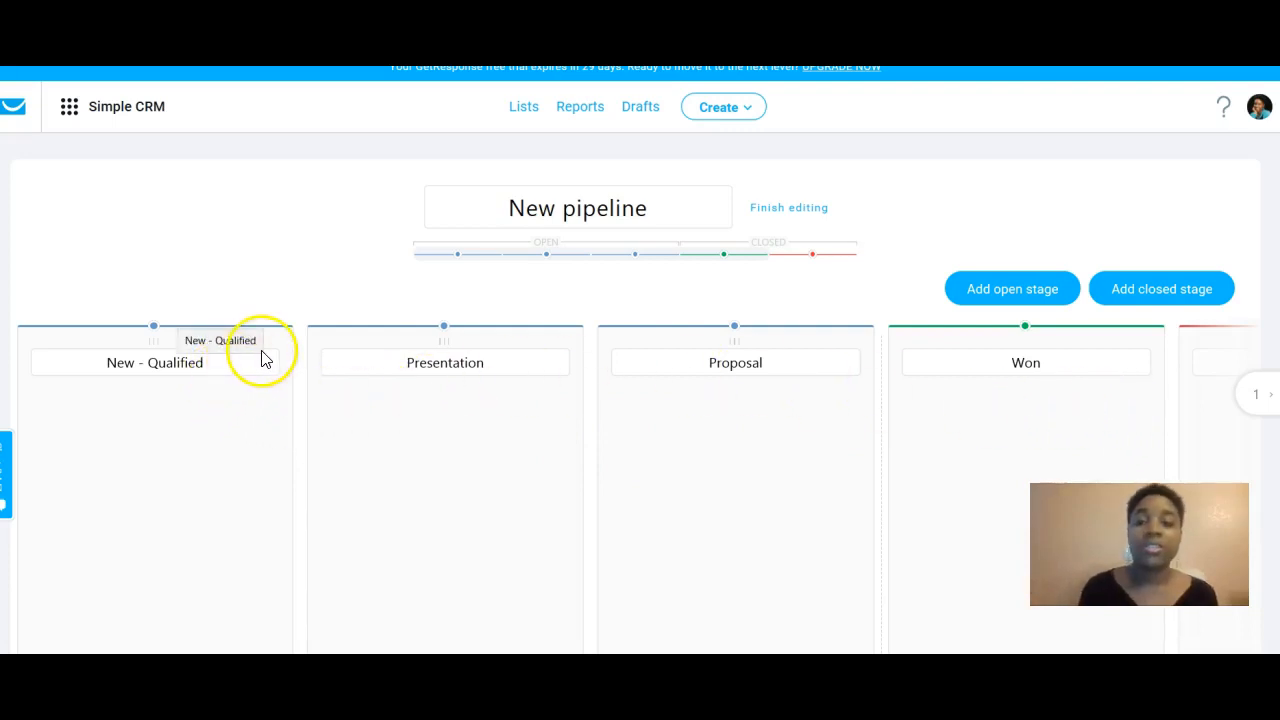
left_click(224, 389)
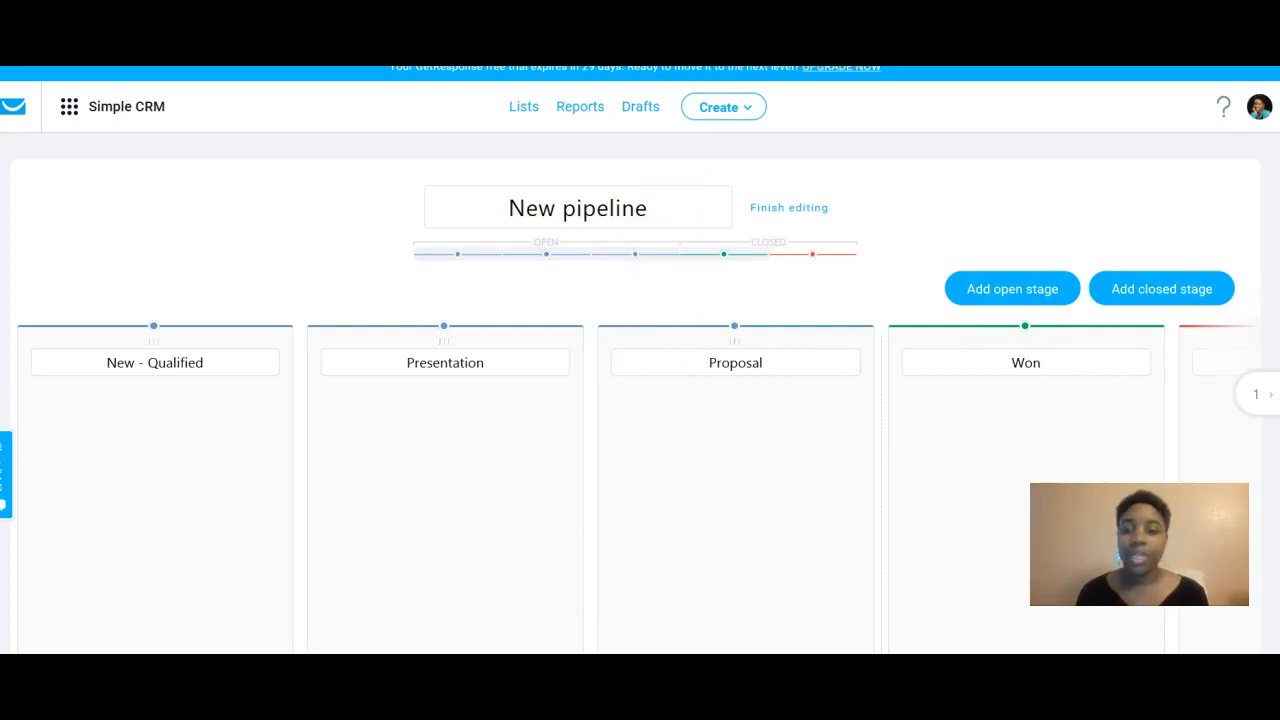
Review the landing page feature overview, including the feature list and pricing, and start creating a page
left_click(66, 116)
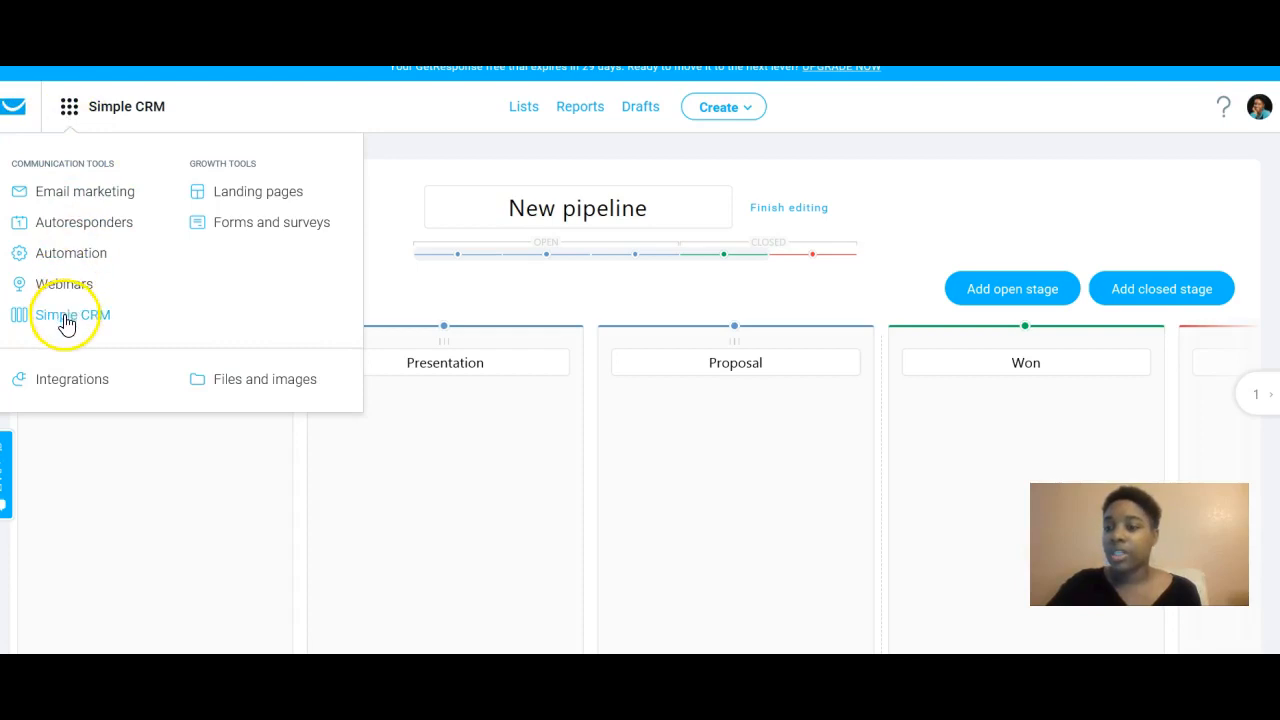
left_click(240, 192)
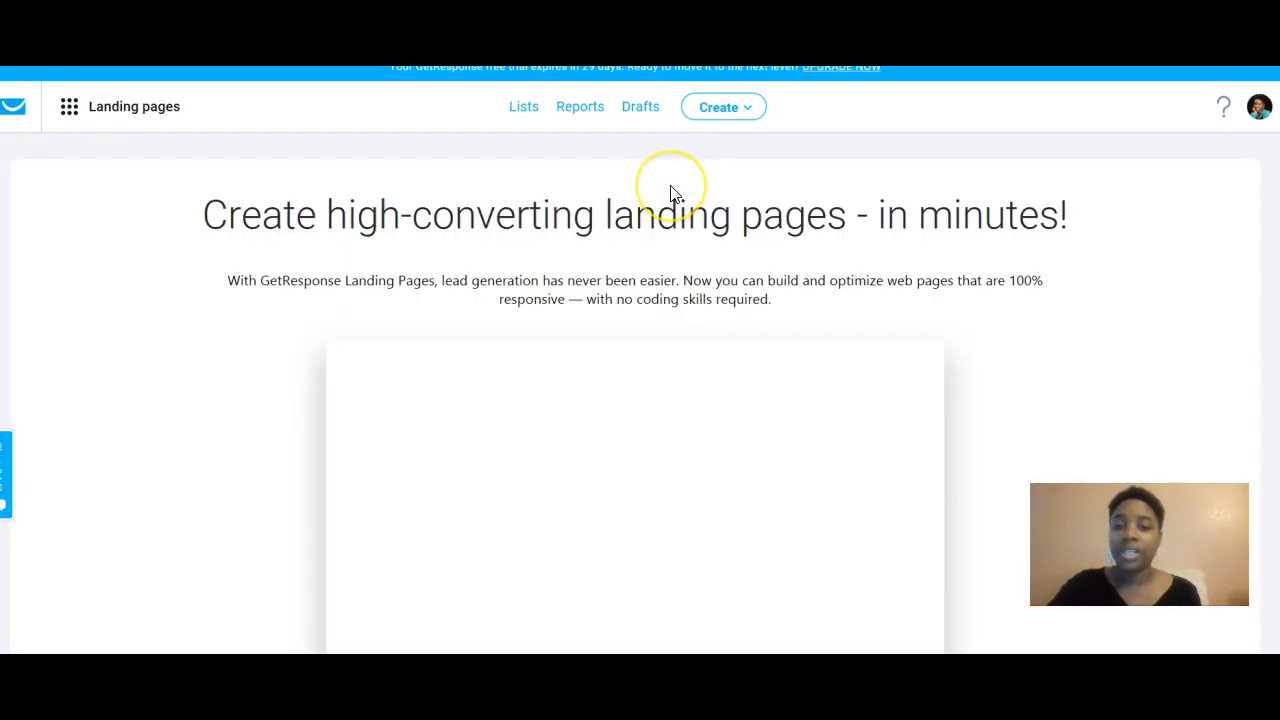
scroll(690, 186, "down", 1)
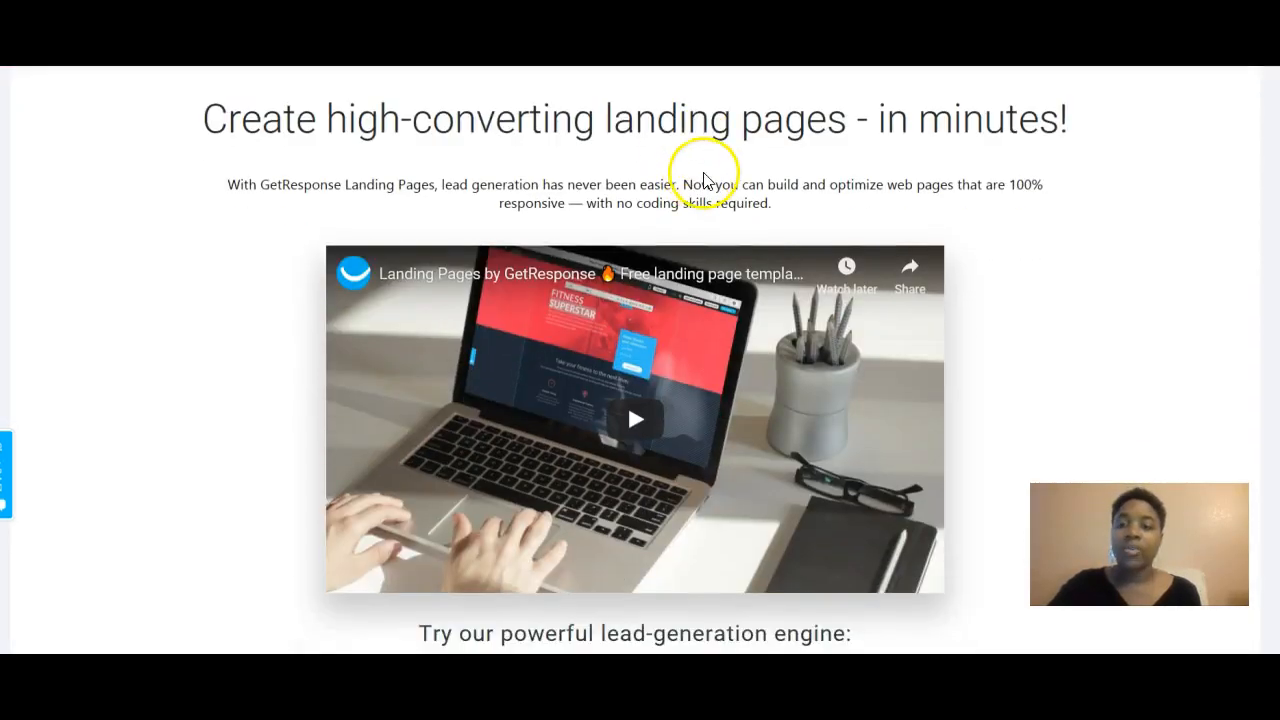
scroll(704, 180, "up", 1)
scroll(703, 180, "down", 6)
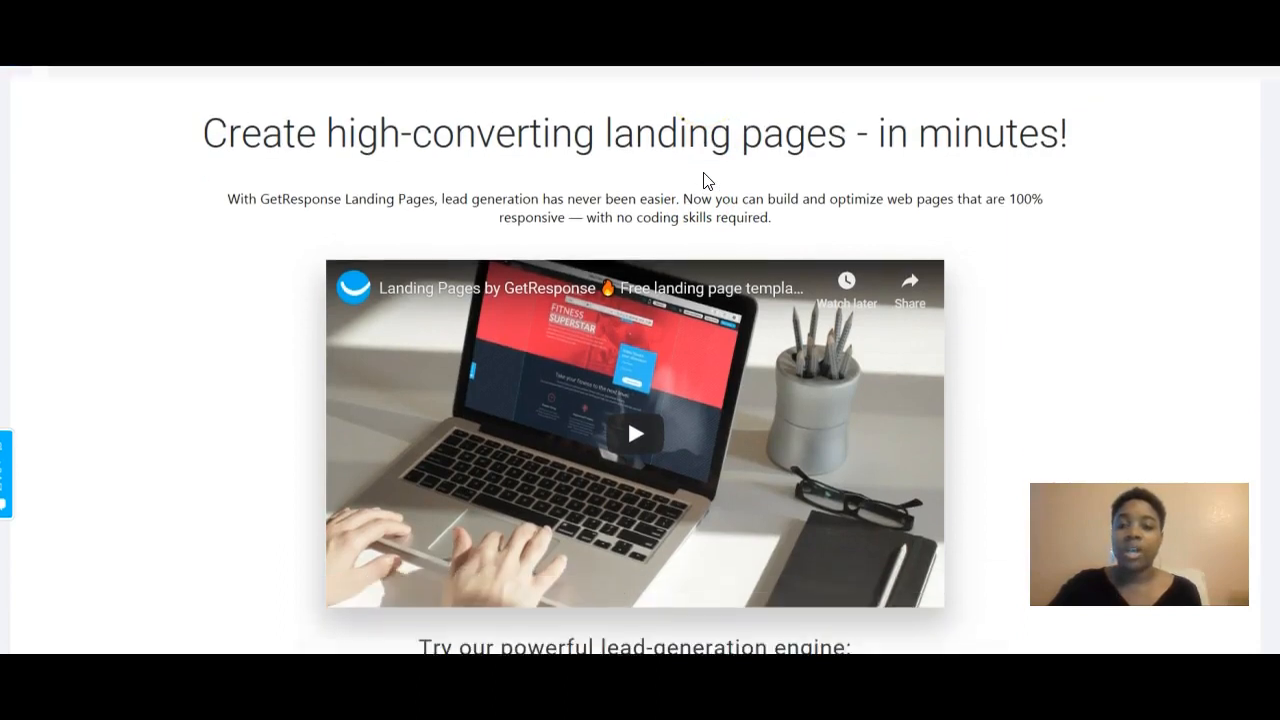
scroll(714, 160, "up", 6)
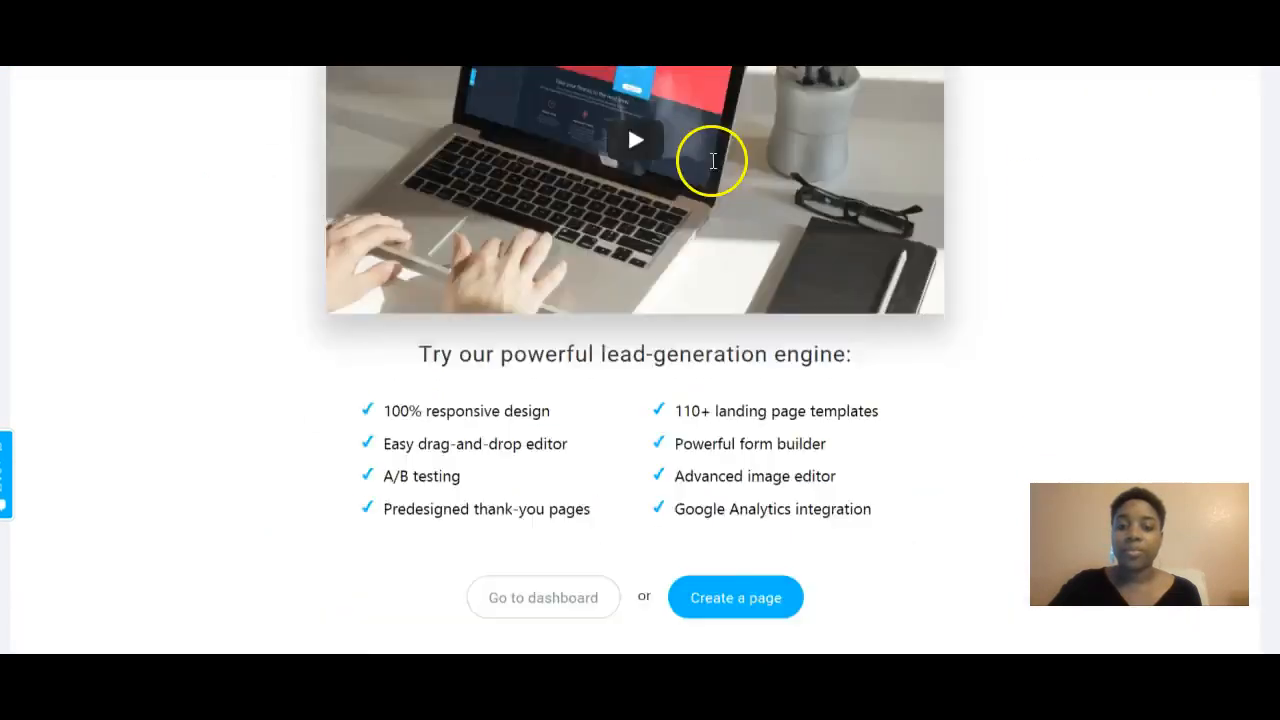
scroll(728, 167, "down", 1)
scroll(728, 167, "down", 6)
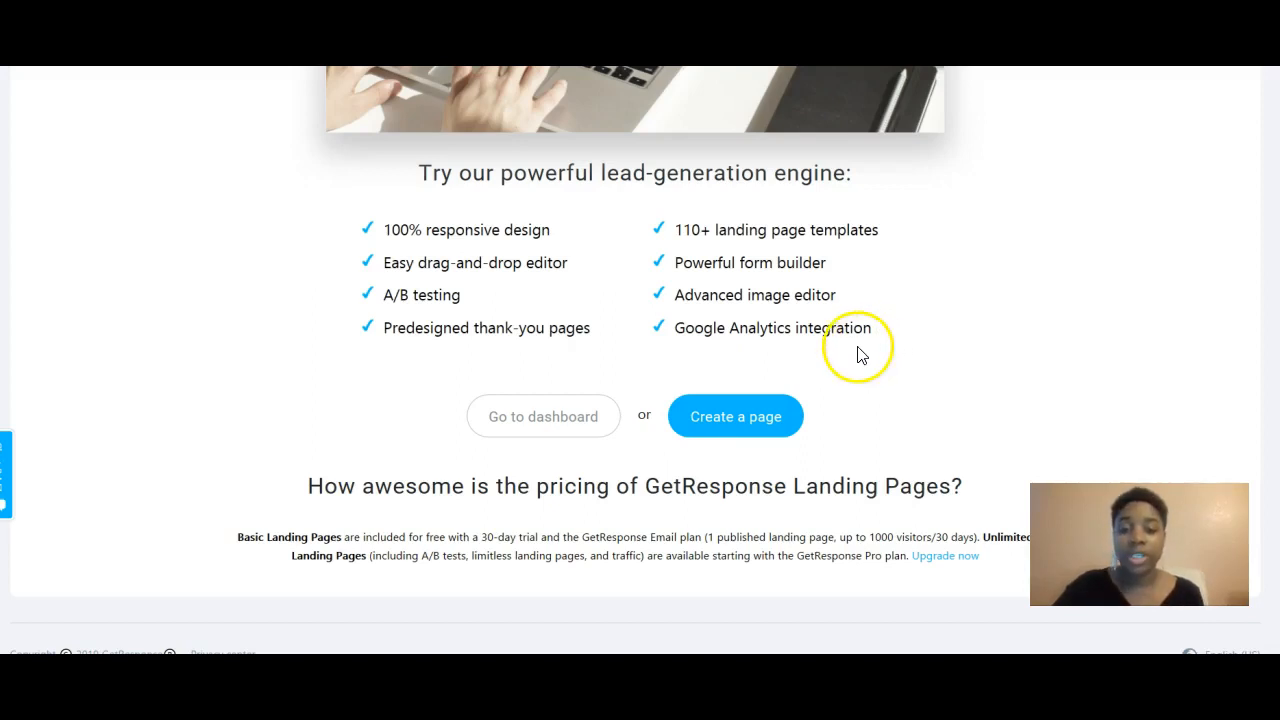
left_click(783, 428)
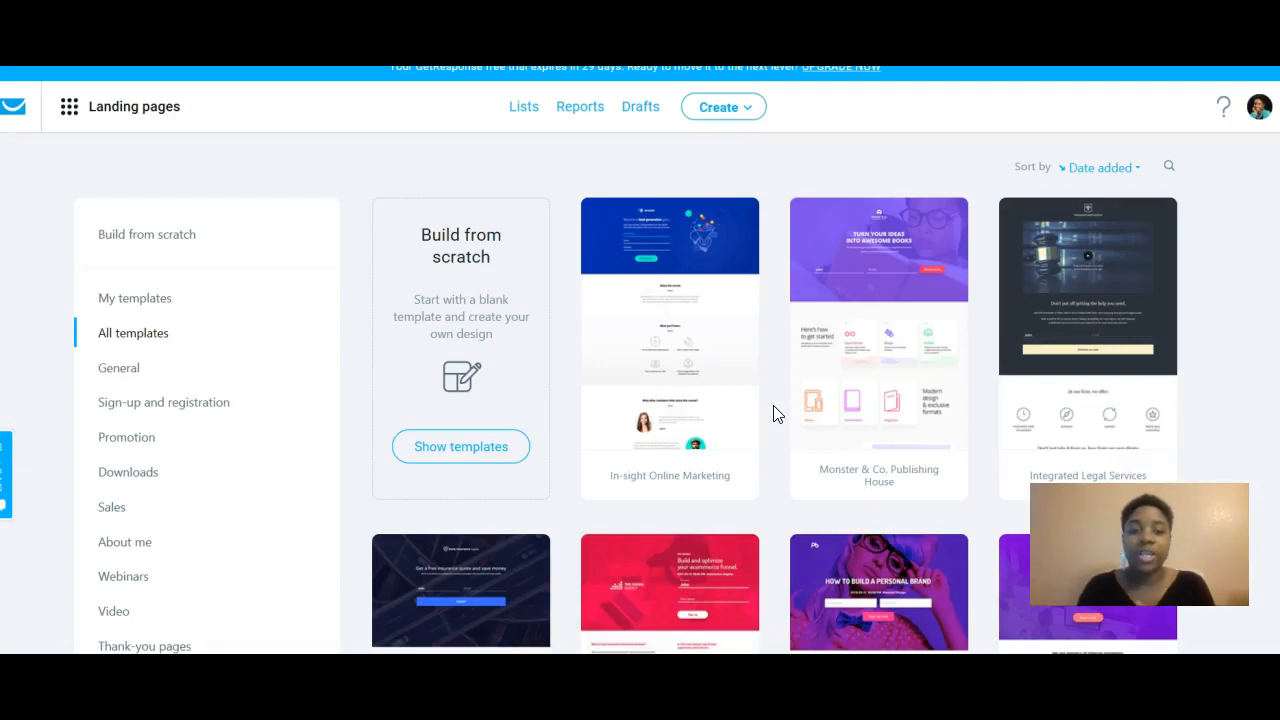
Preview the In-sight Online Marketing landing page template and close it without using it
mouse_move(709, 306)
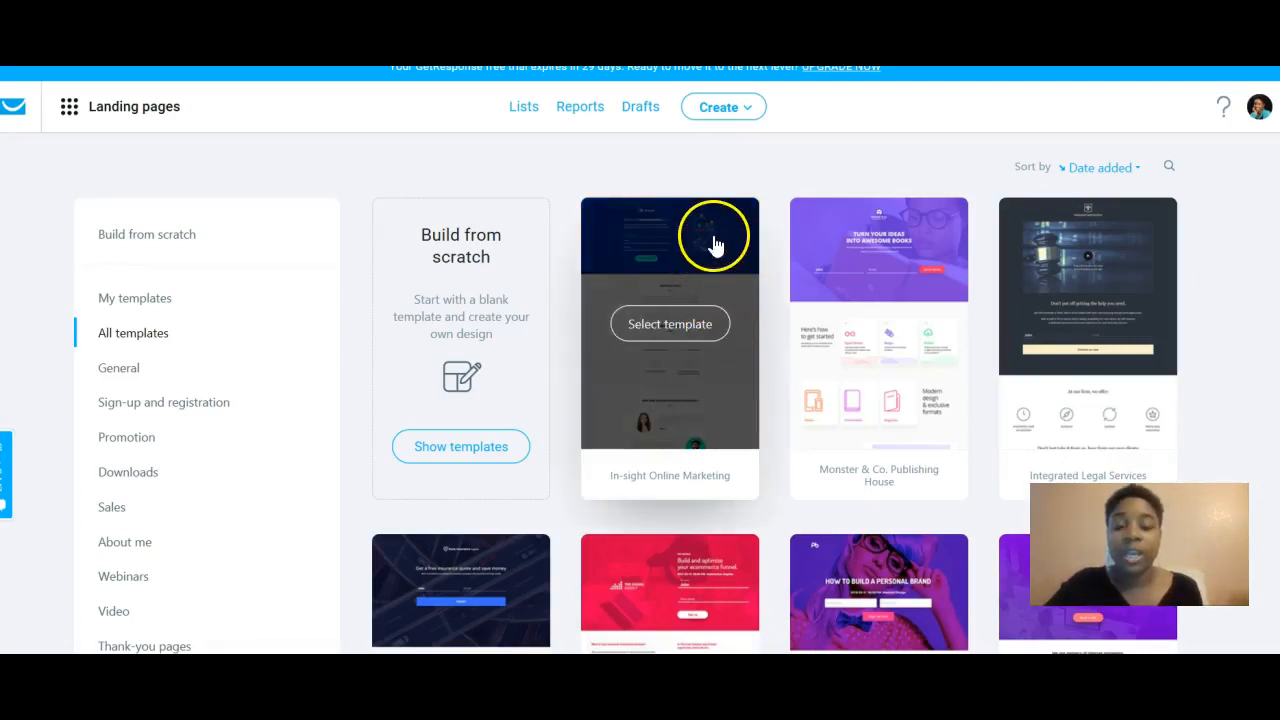
left_click(703, 323)
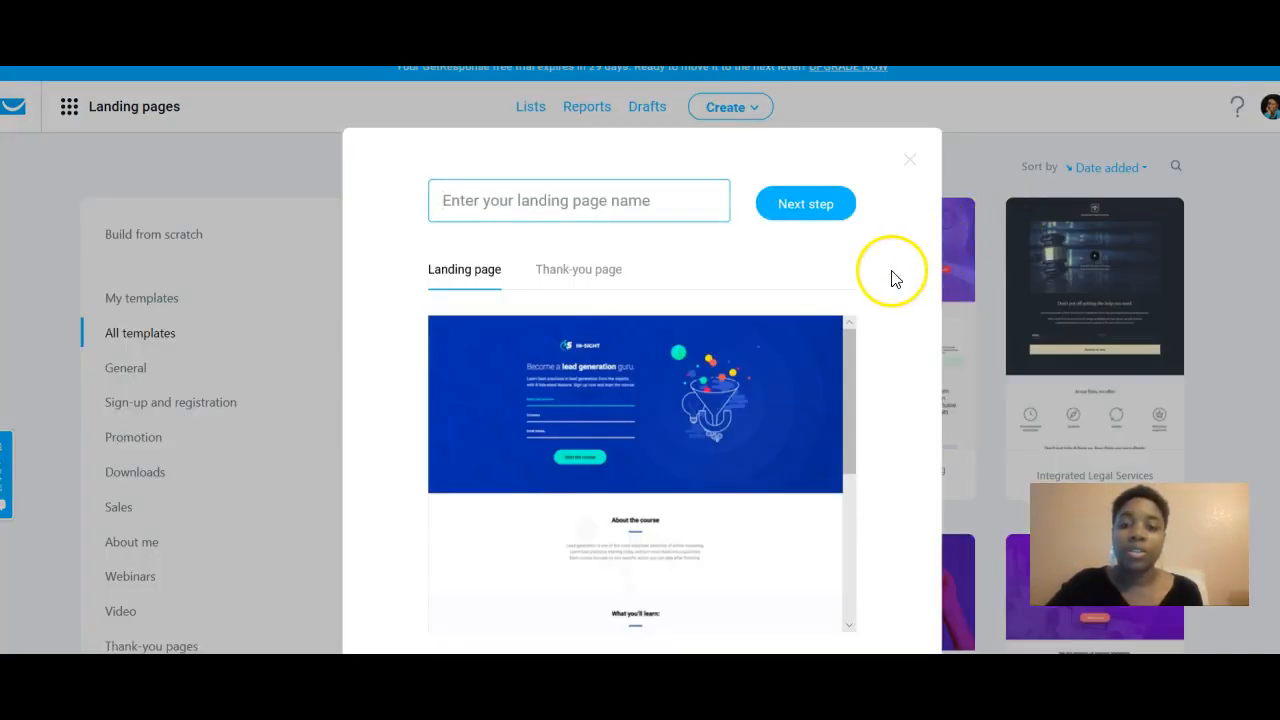
left_click(909, 159)
Choose the Personal Brand Webinar template, name the landing page "Test Optin" and continue to the editor
mouse_move(1038, 260)
scroll(1036, 260, "down", 3)
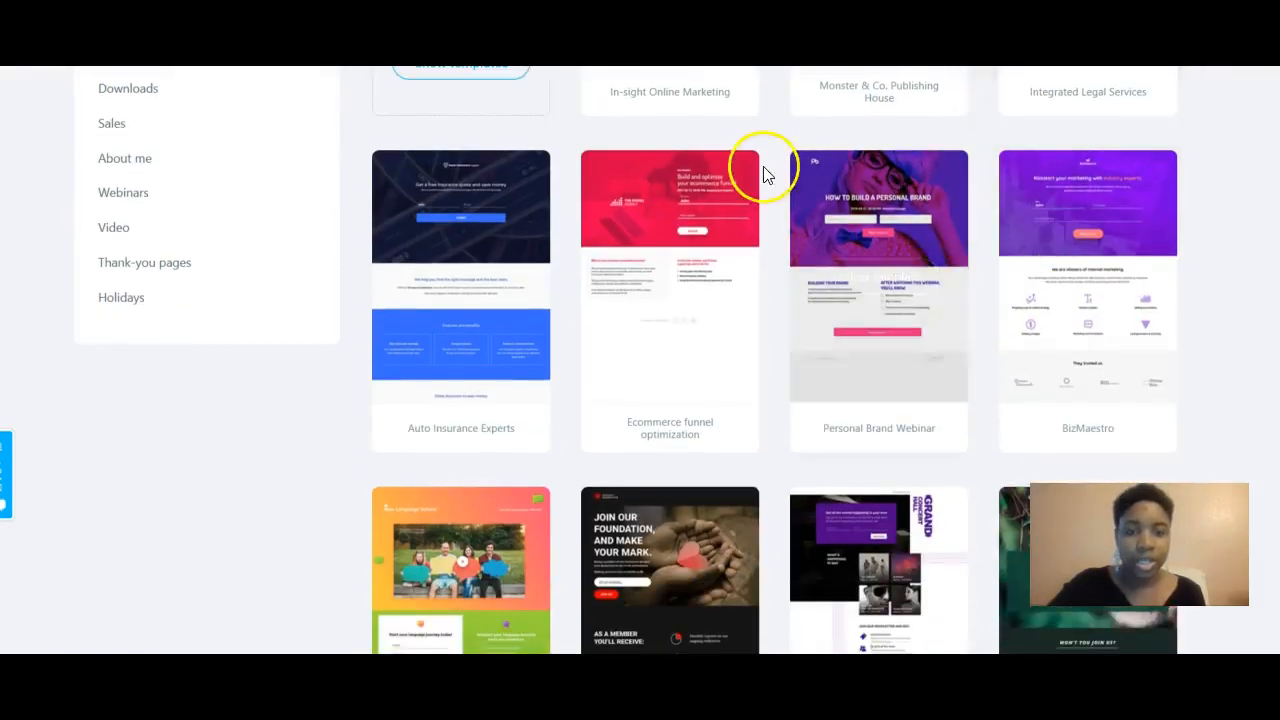
mouse_move(863, 177)
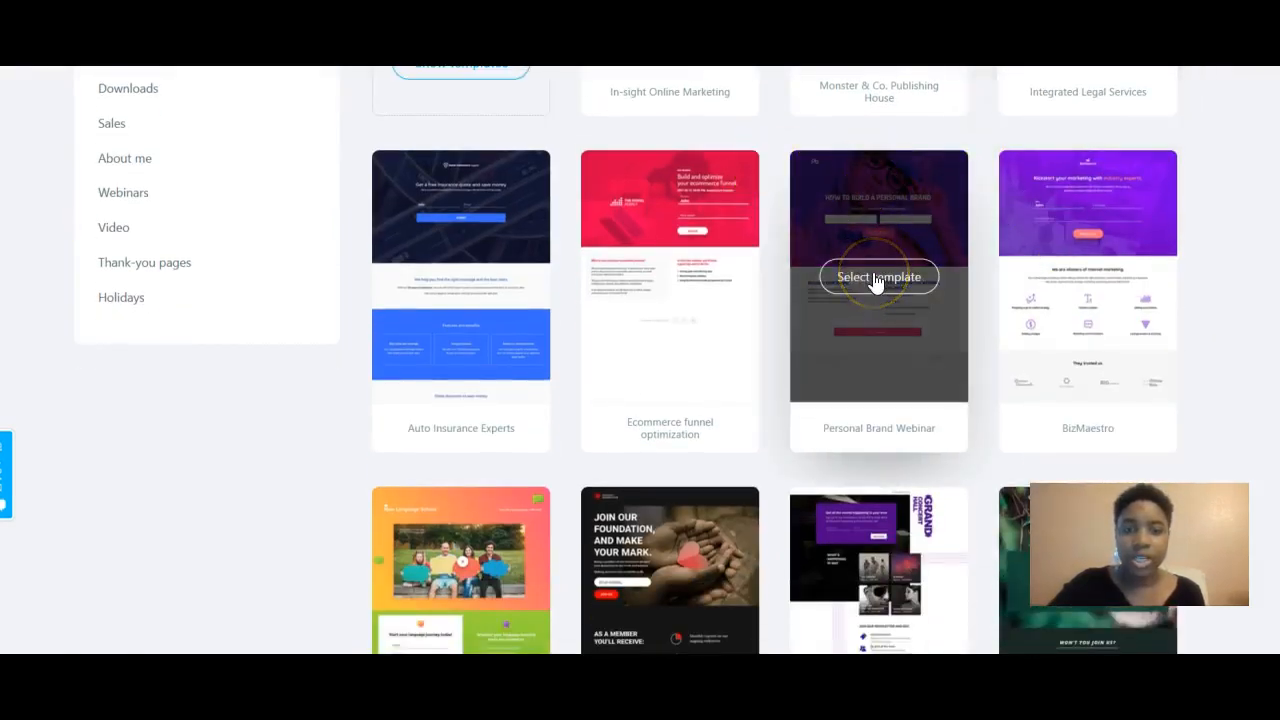
left_click(876, 280)
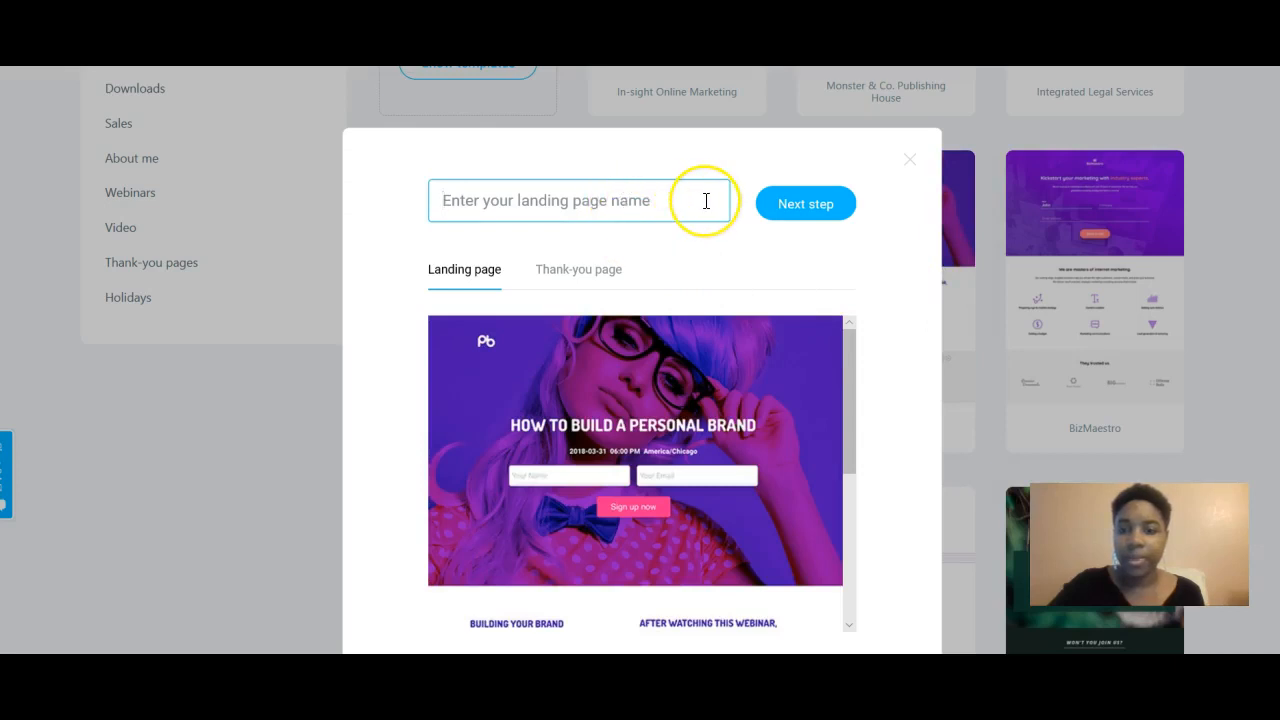
type("Test Optin")
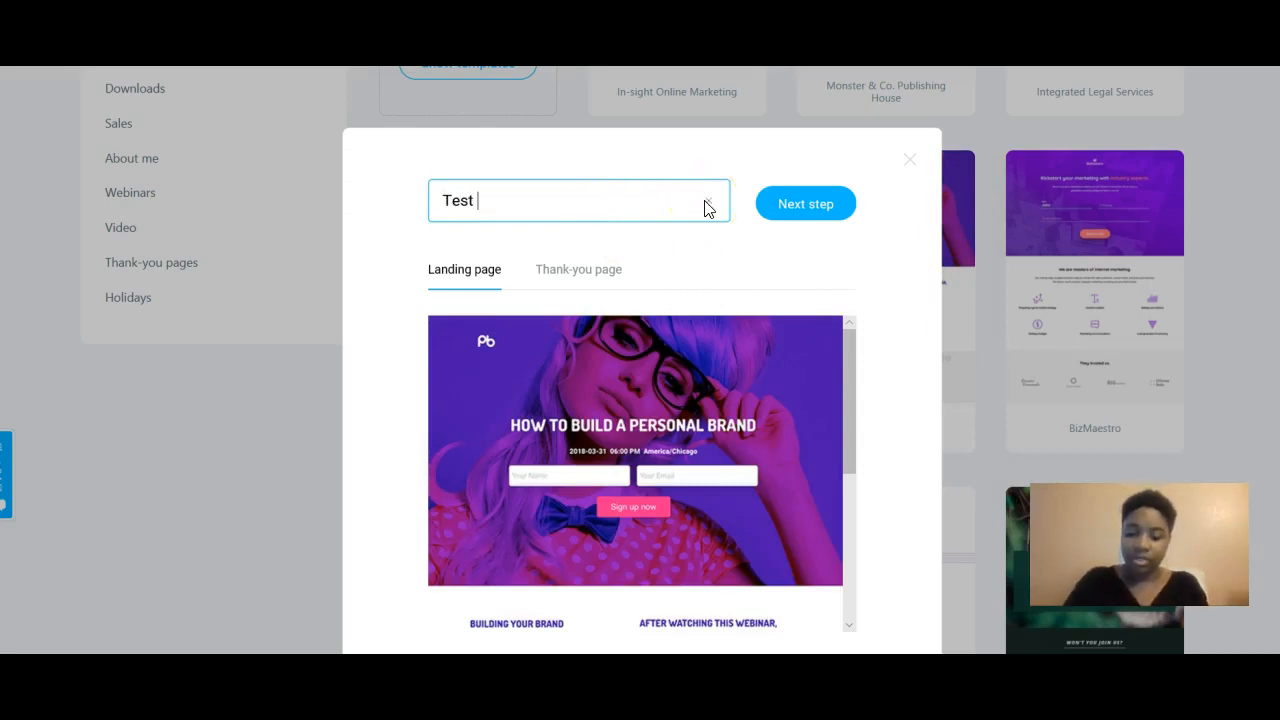
left_click(713, 212)
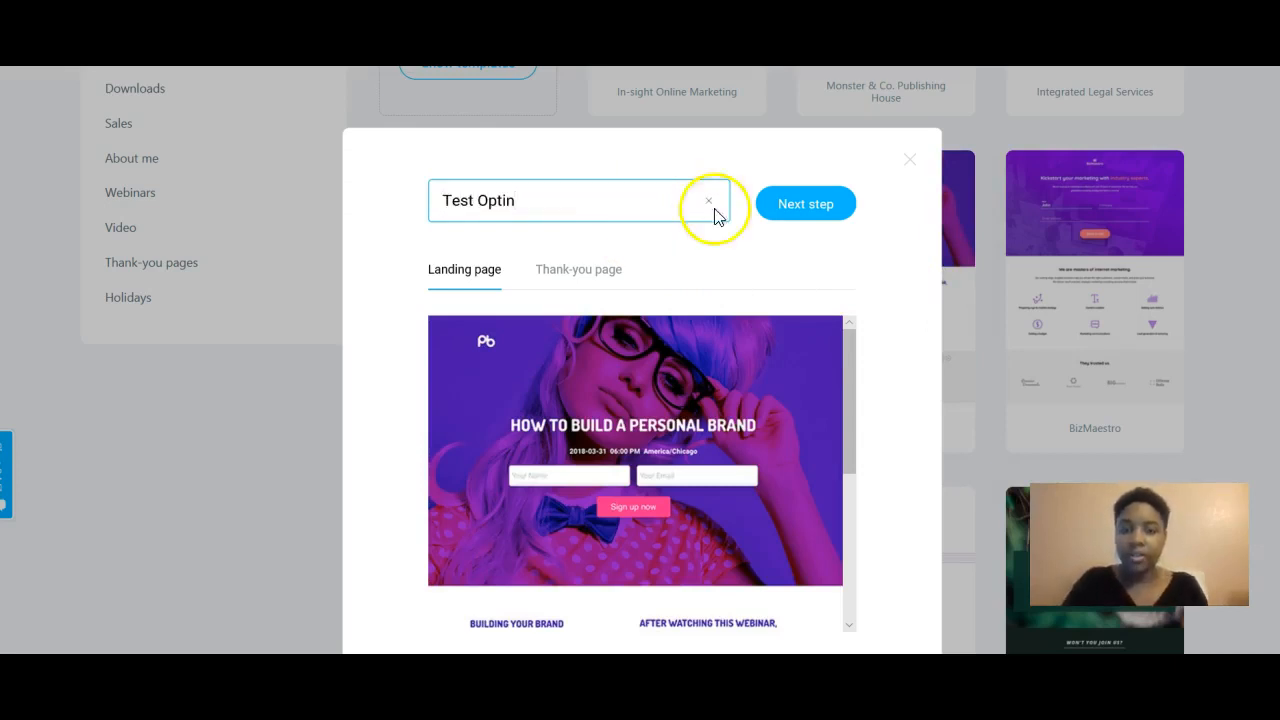
left_click(834, 203)
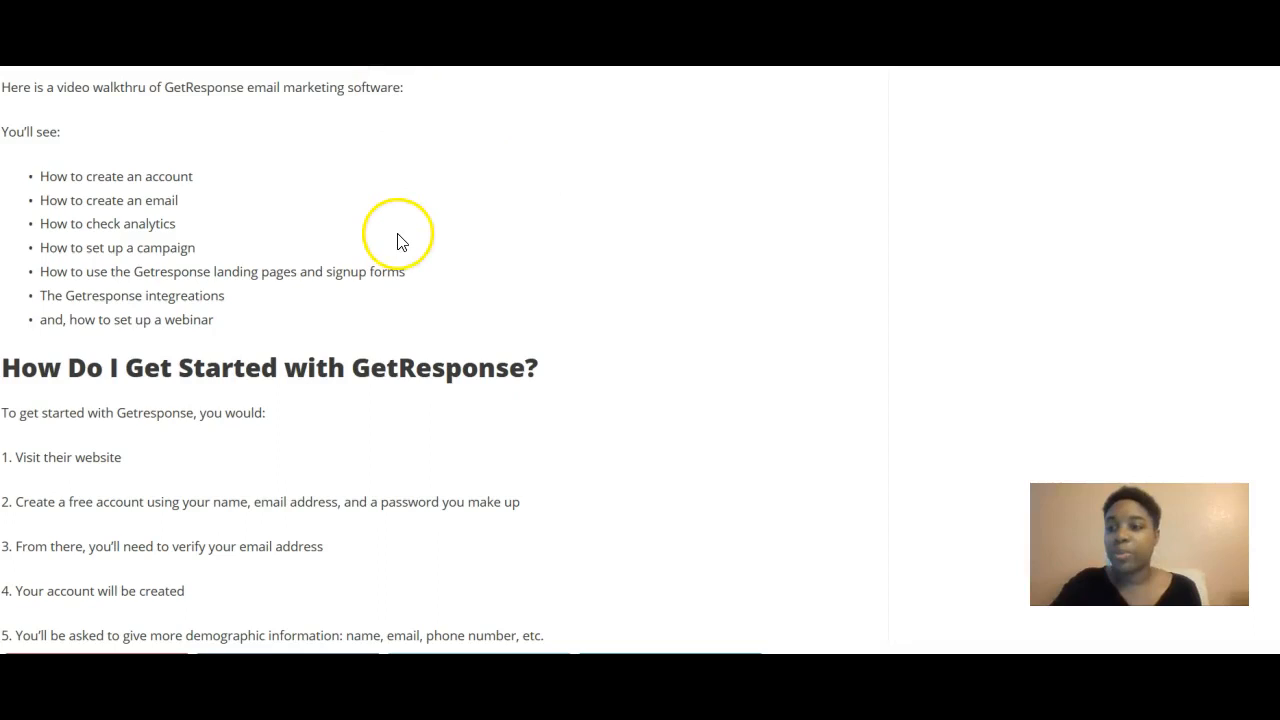
Read the GetResponse review article's sections on getting started, target users, training, support, strengths, weaknesses and customer feedback
scroll(397, 240, "down", 3)
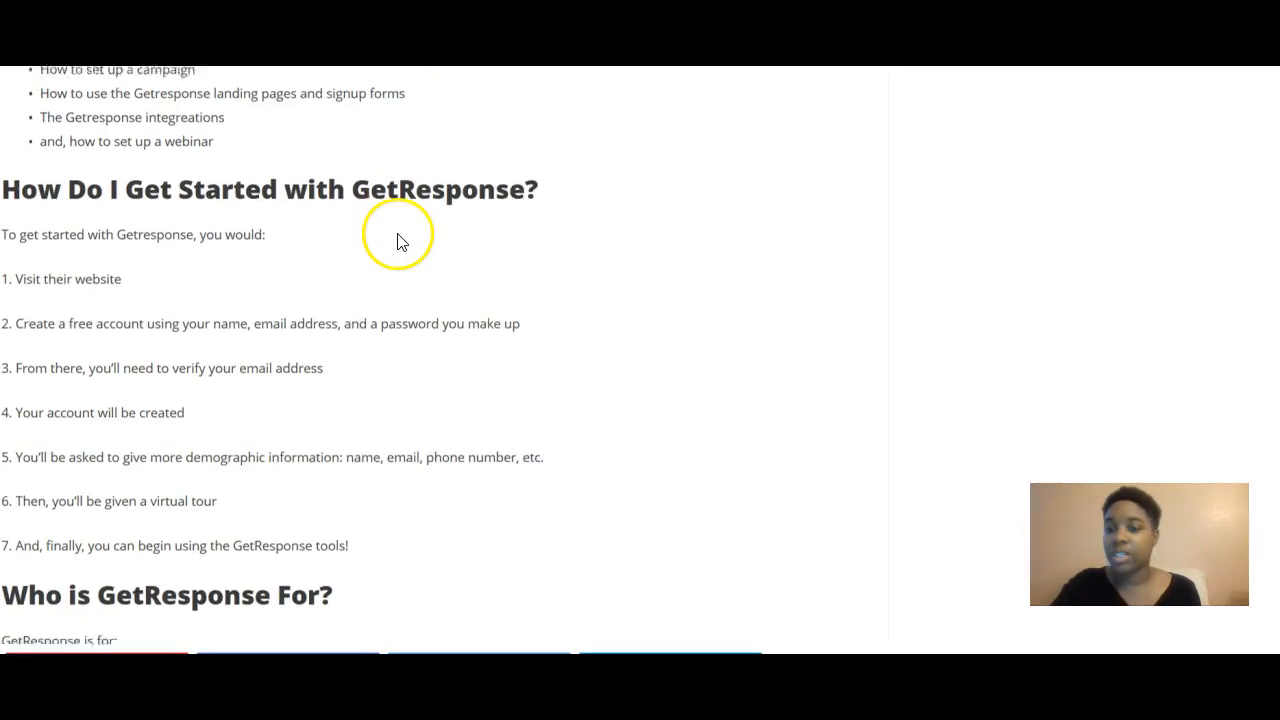
scroll(400, 238, "down", 5)
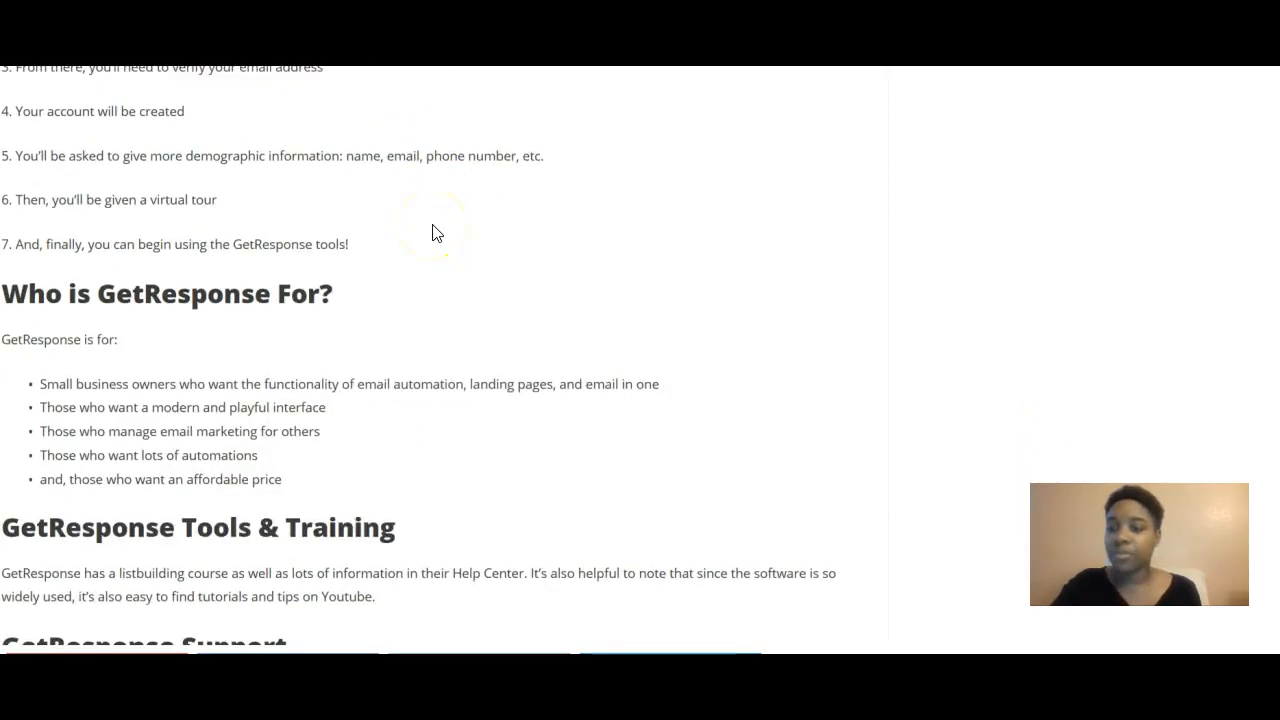
scroll(437, 233, "down", 2)
scroll(437, 233, "down", 2)
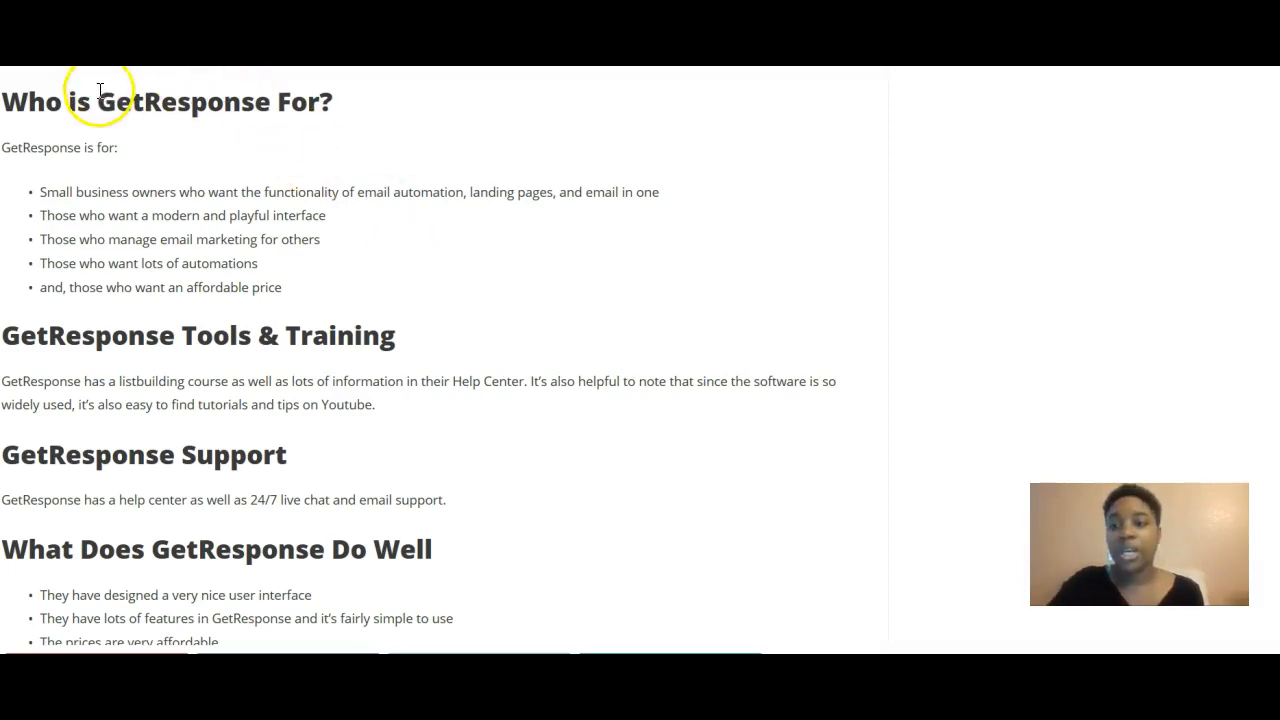
scroll(100, 102, "down", 4)
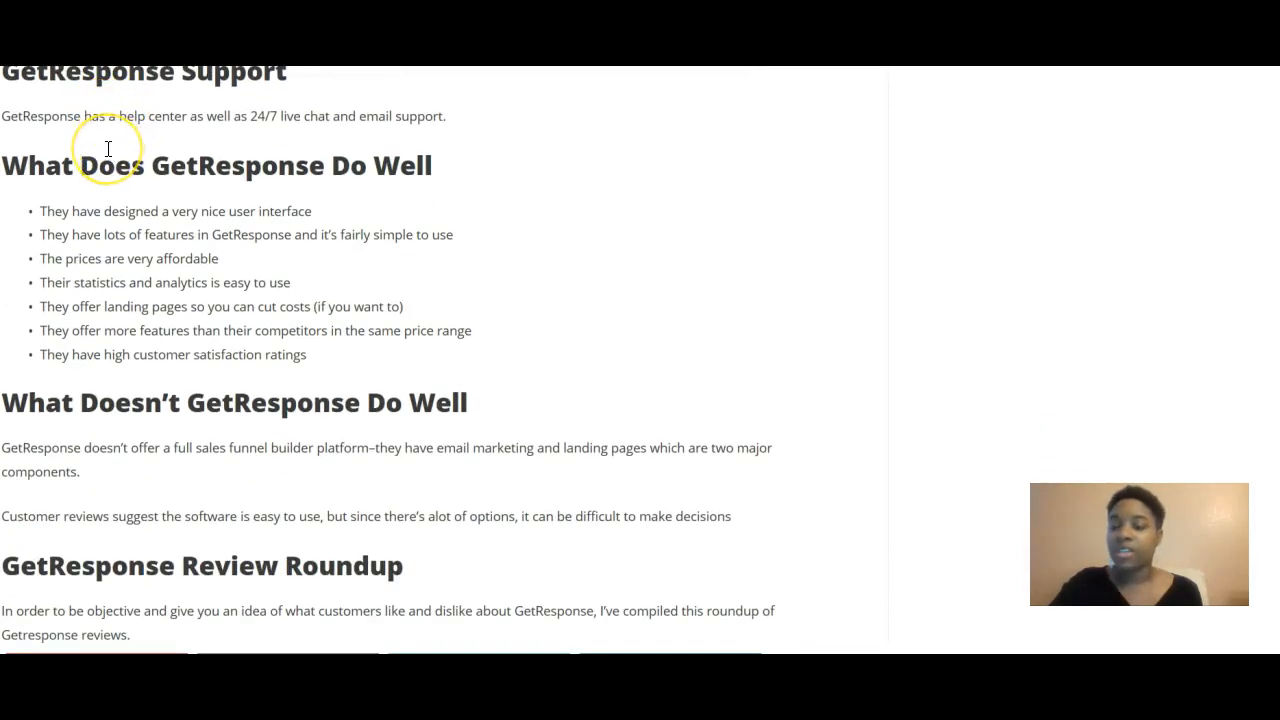
scroll(130, 160, "down", 4)
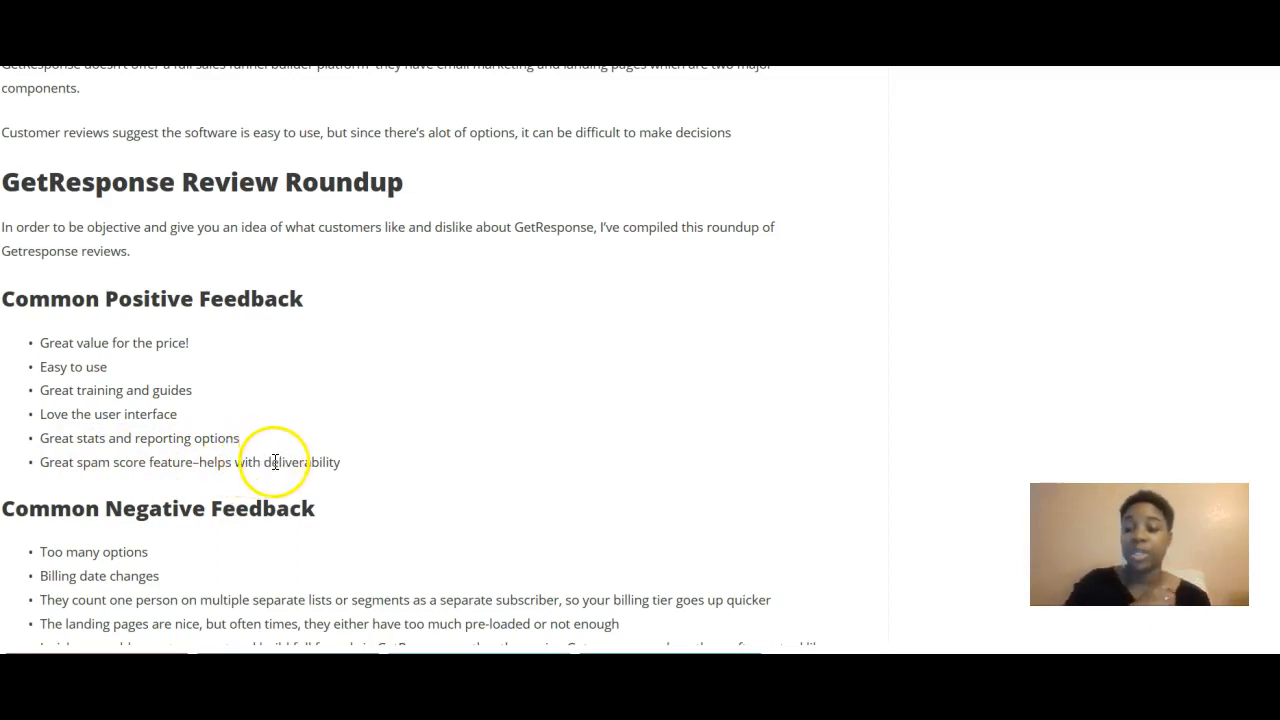
scroll(262, 455, "down", 2)
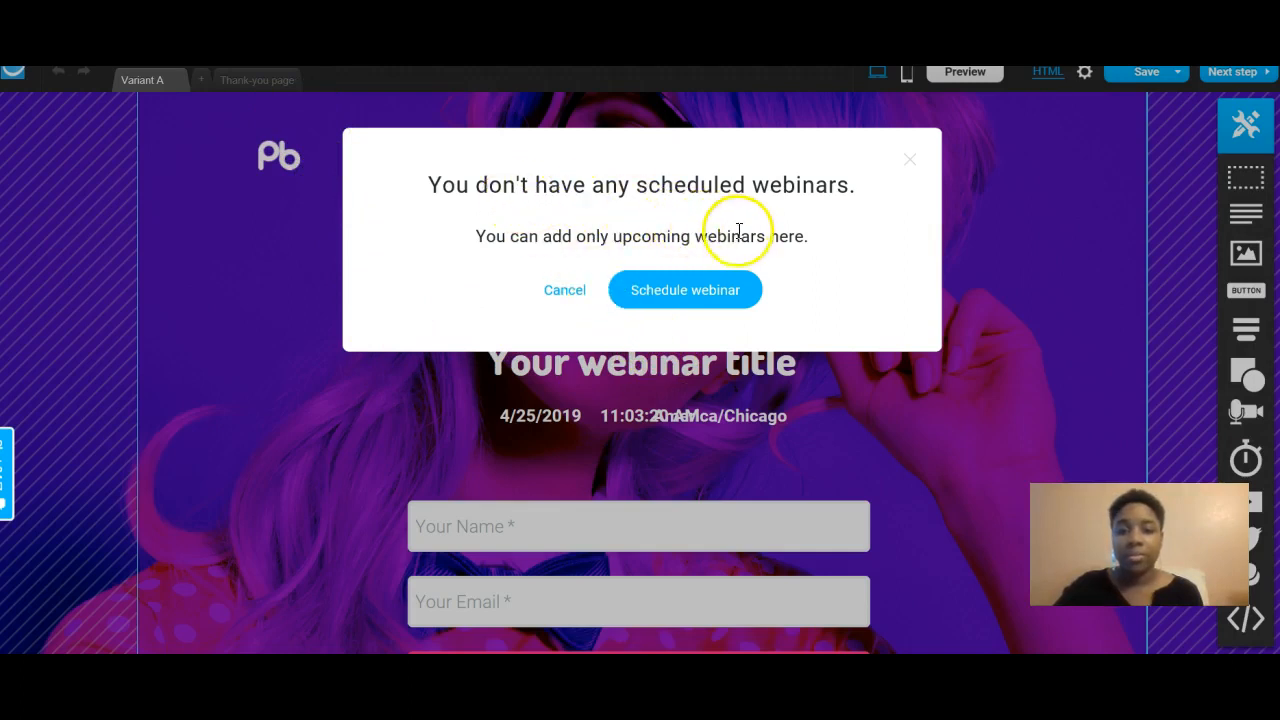
Dismiss the webinar scheduling dialog without scheduling one, then enlarge the Pb logo and position it centrally above the webinar title
left_click(566, 292)
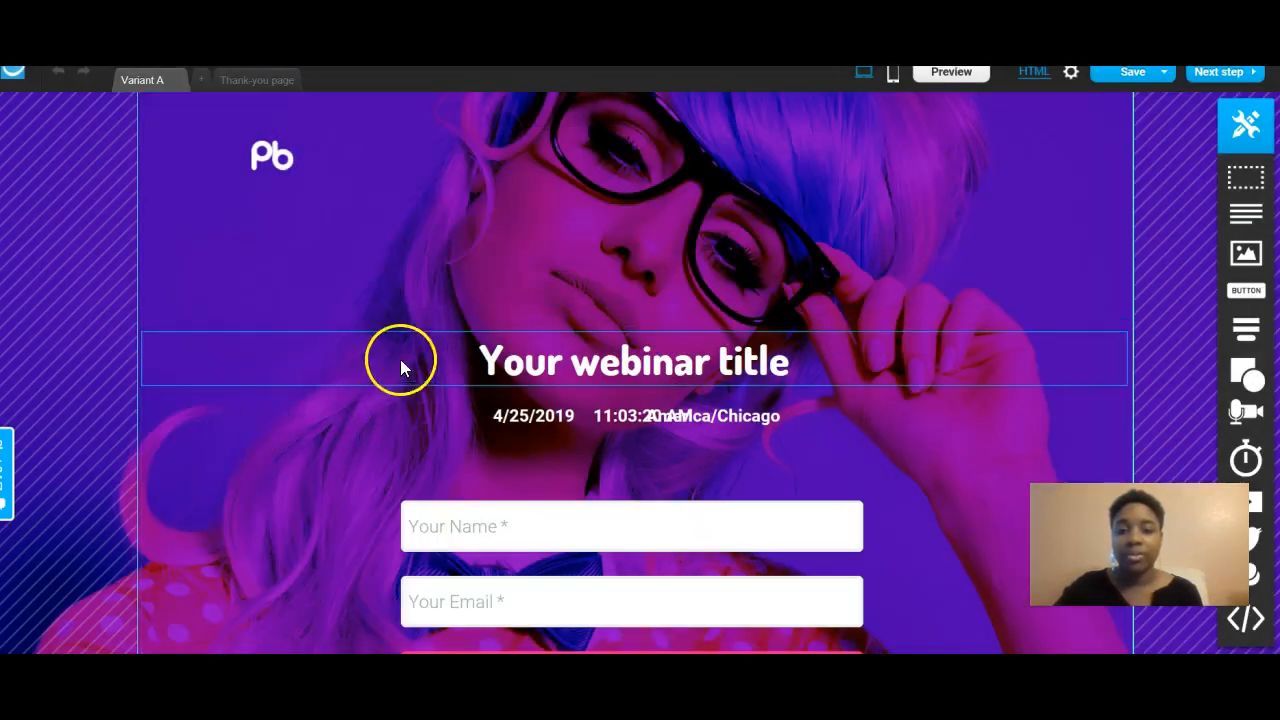
left_click(288, 170)
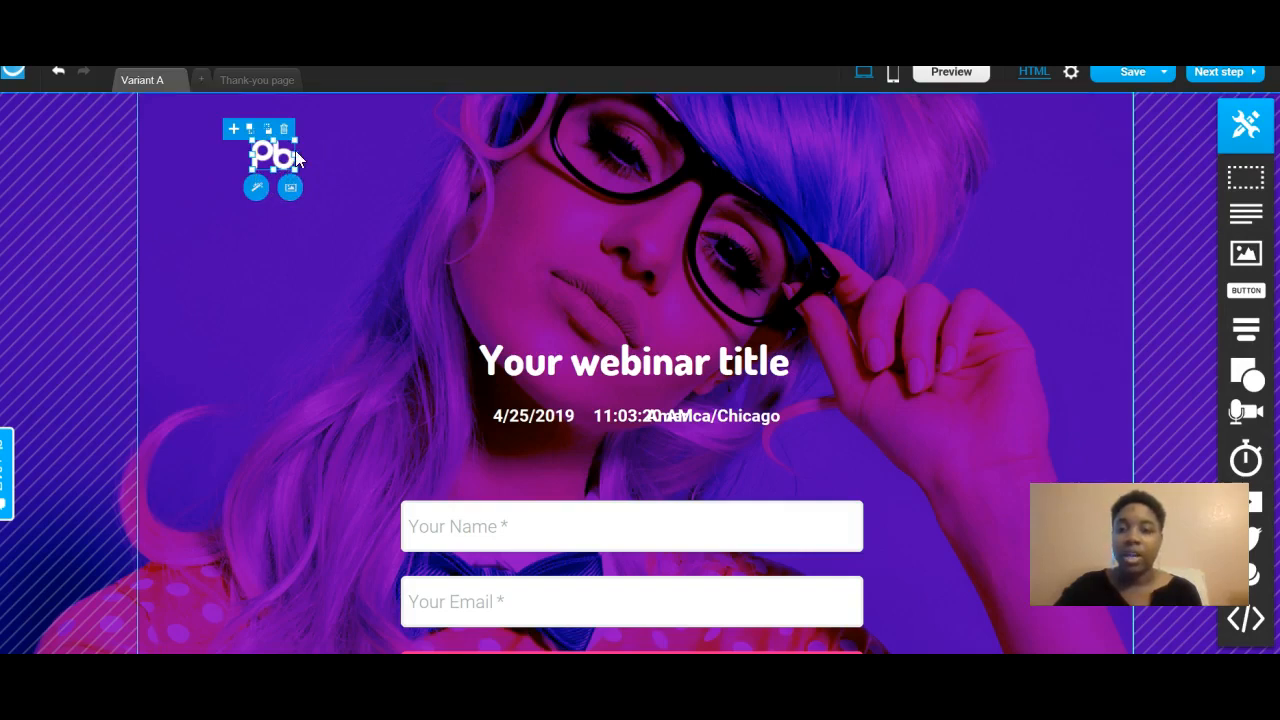
left_click_drag(290, 153, 958, 156)
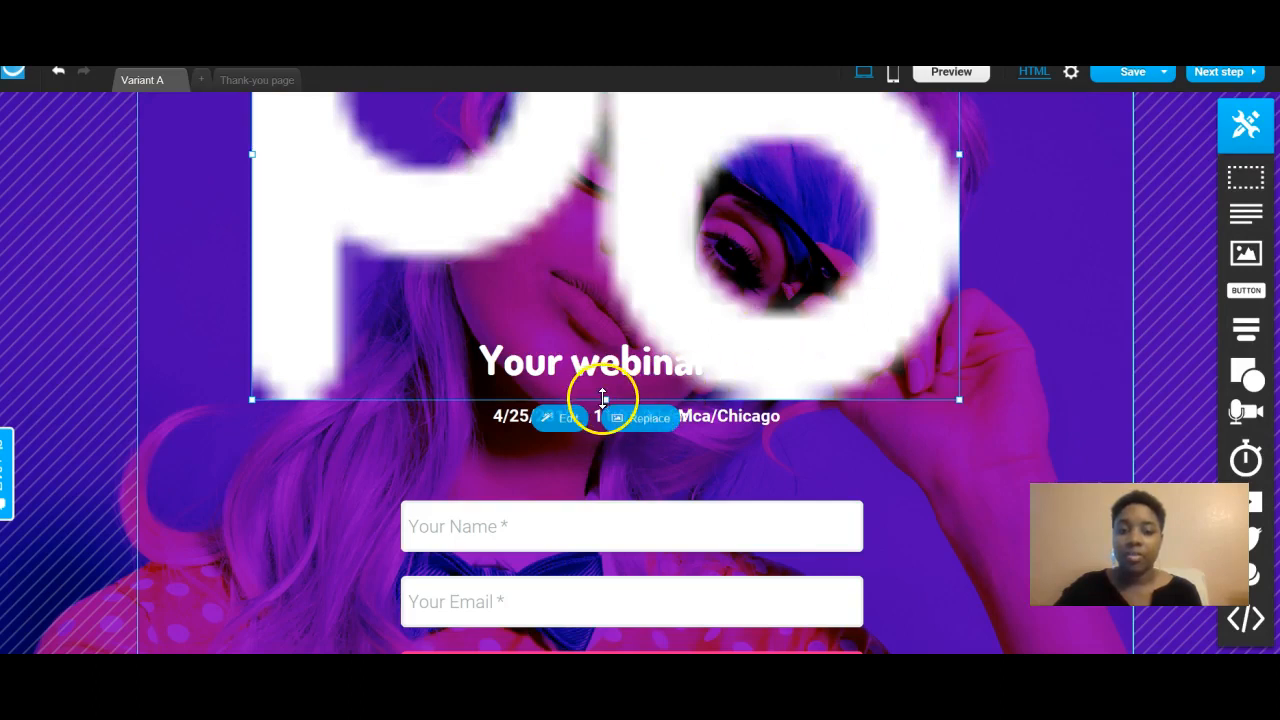
left_click_drag(620, 275, 624, 211)
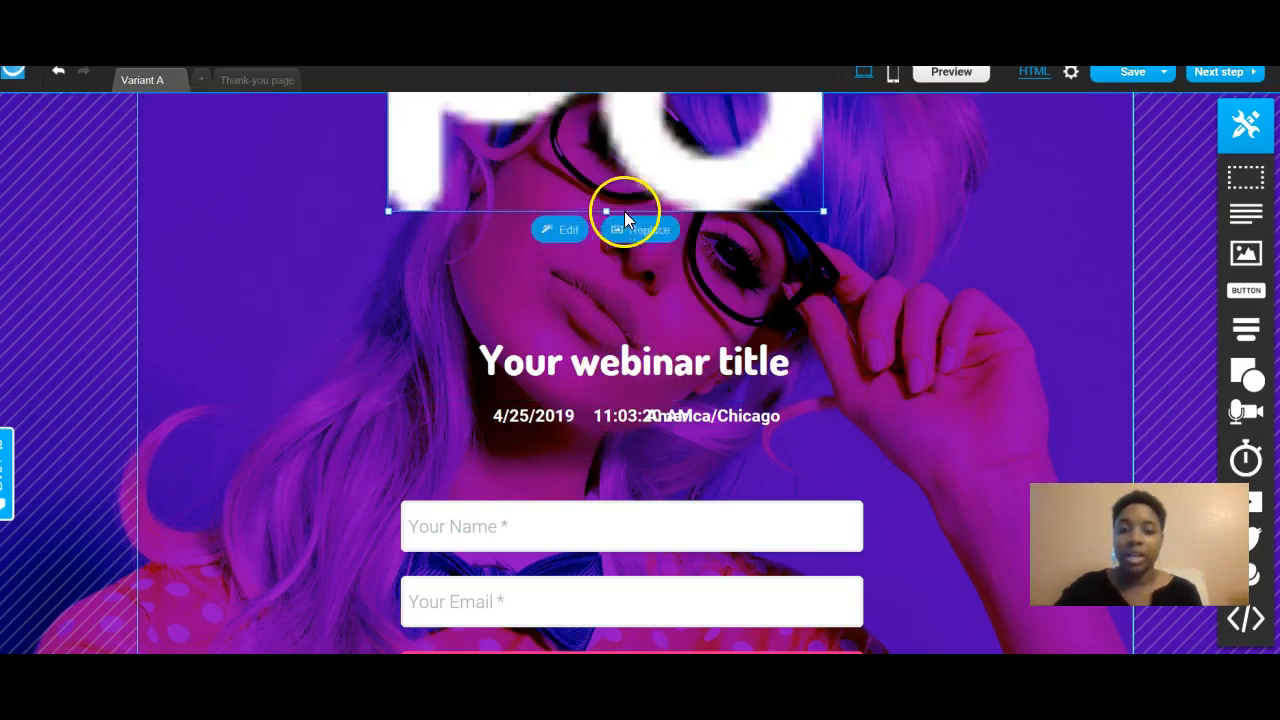
scroll(729, 403, "down", 4)
scroll(714, 411, "up", 4)
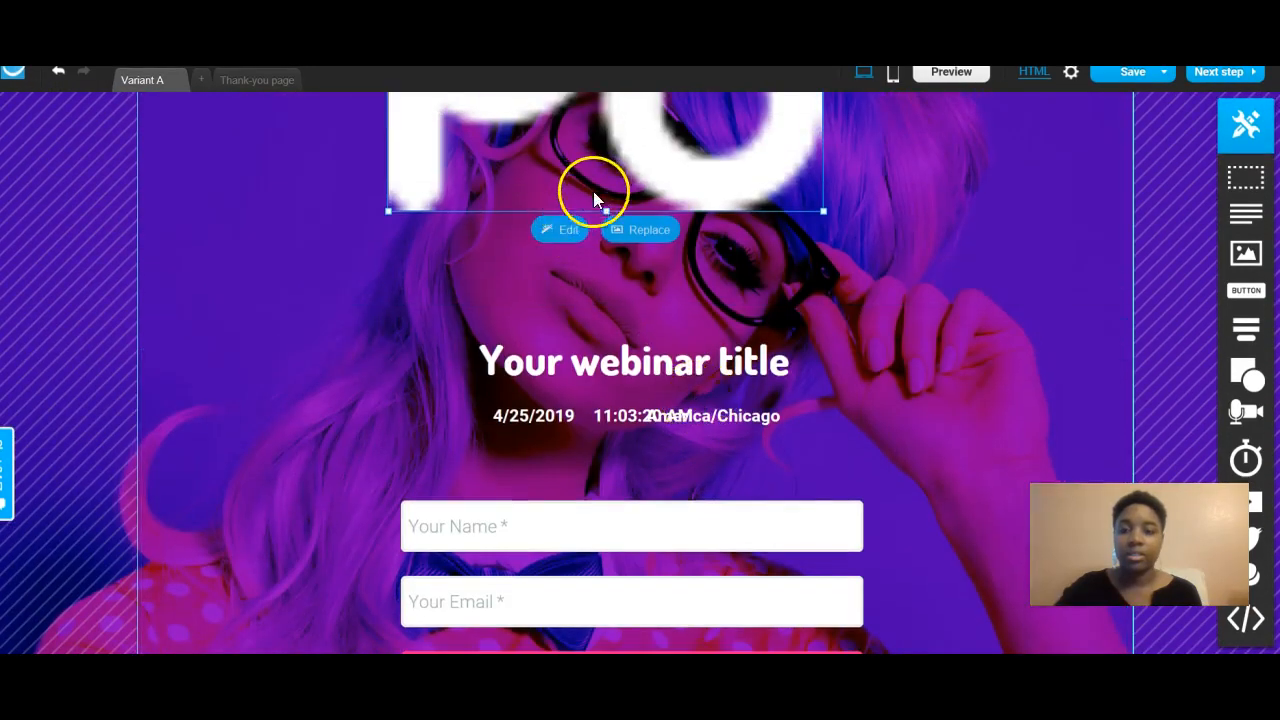
left_click_drag(607, 211, 593, 130)
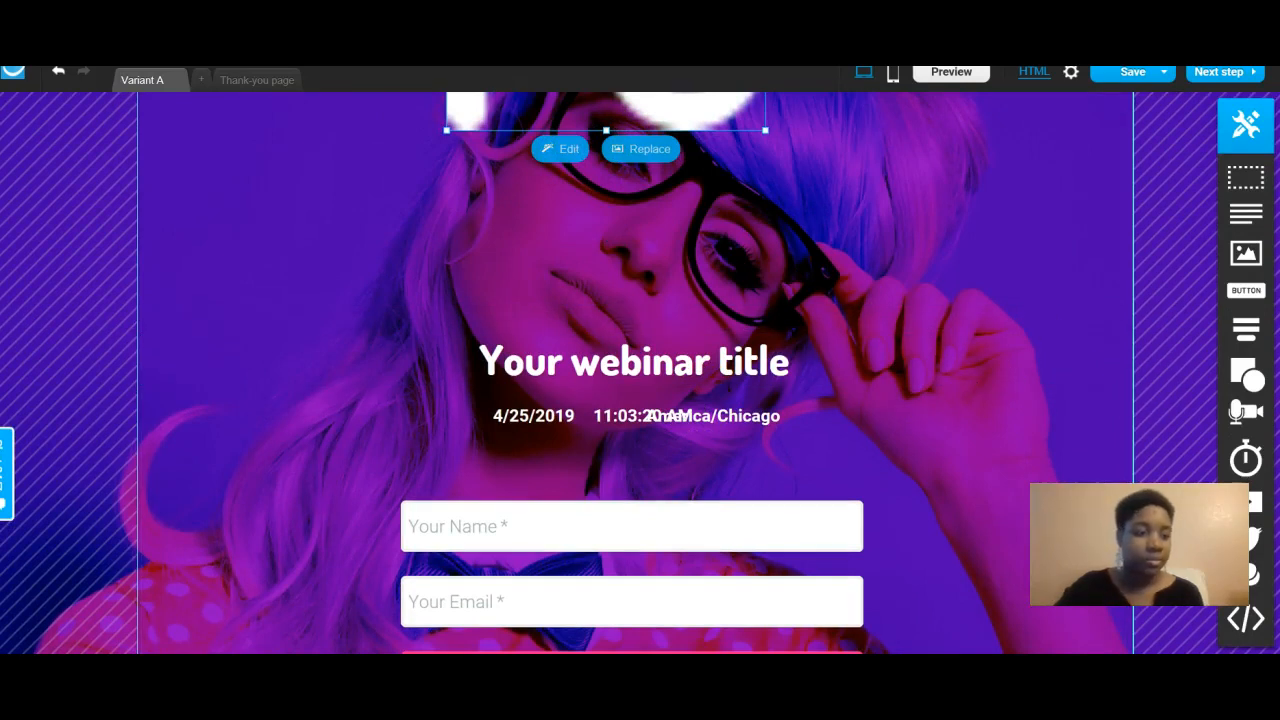
left_click_drag(690, 134, 686, 255)
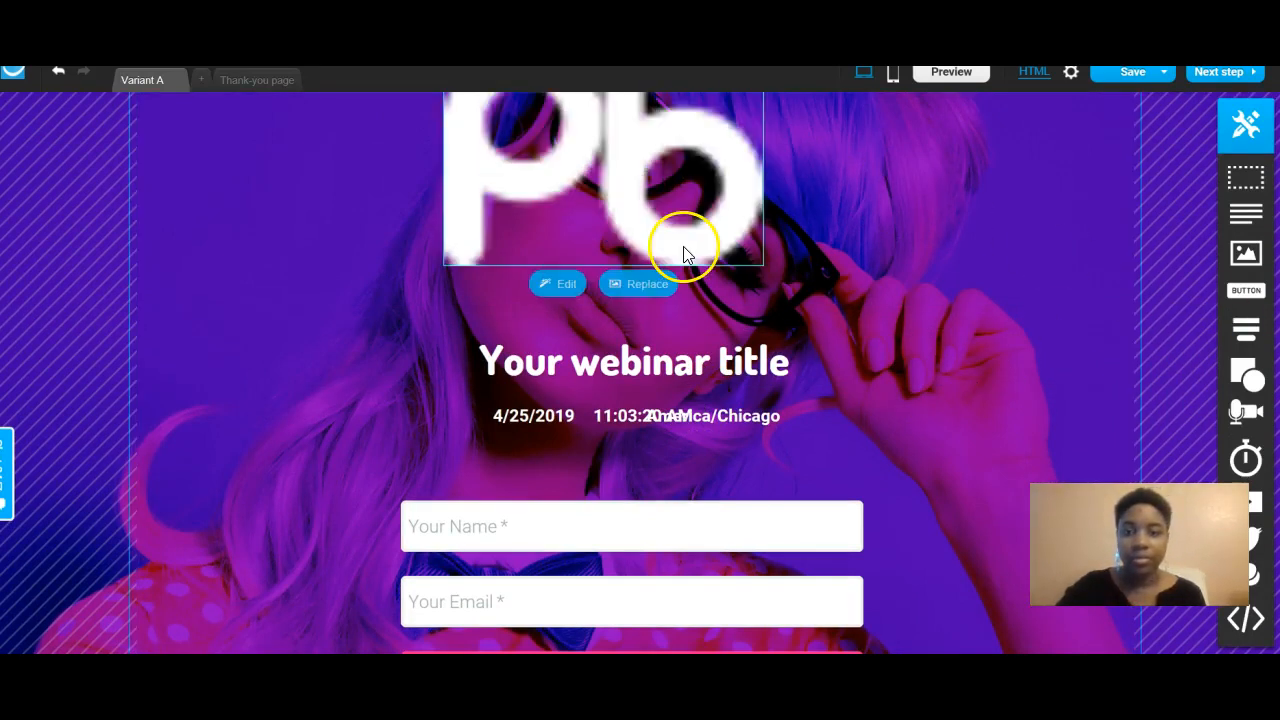
Replace the webinar title placeholder text with "Testing testing testing"
left_click(700, 375)
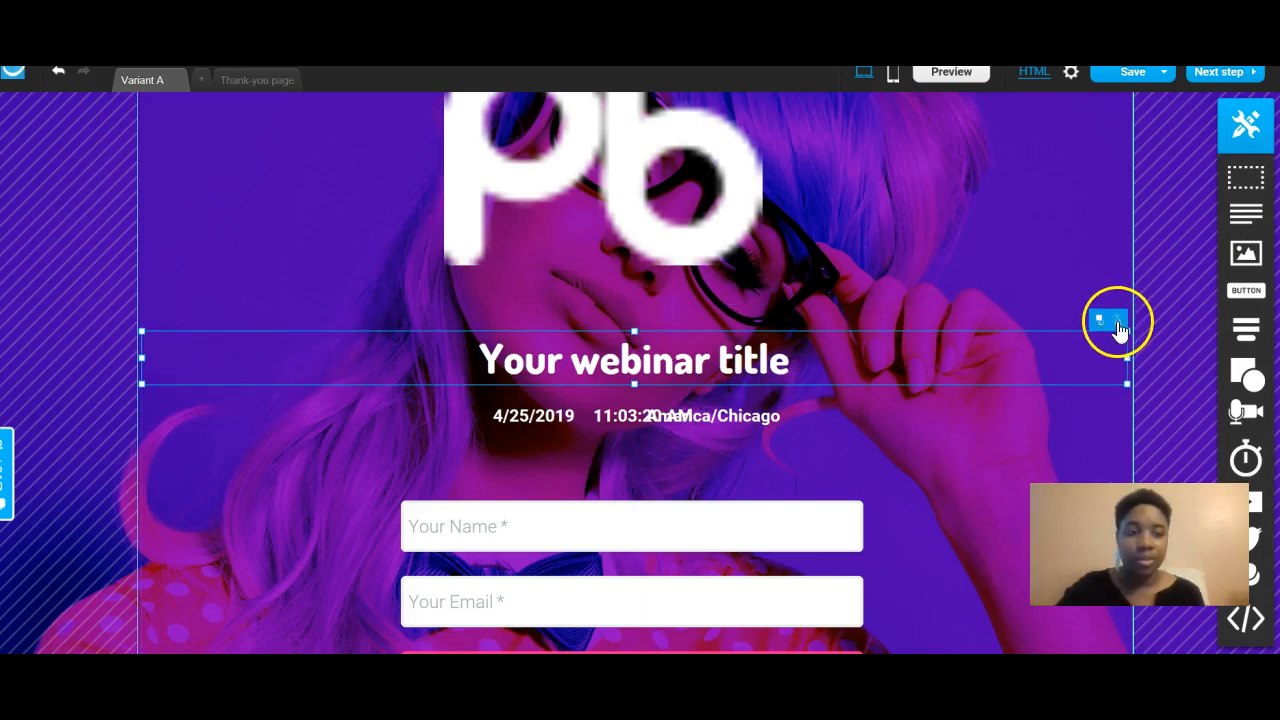
double_click(792, 366)
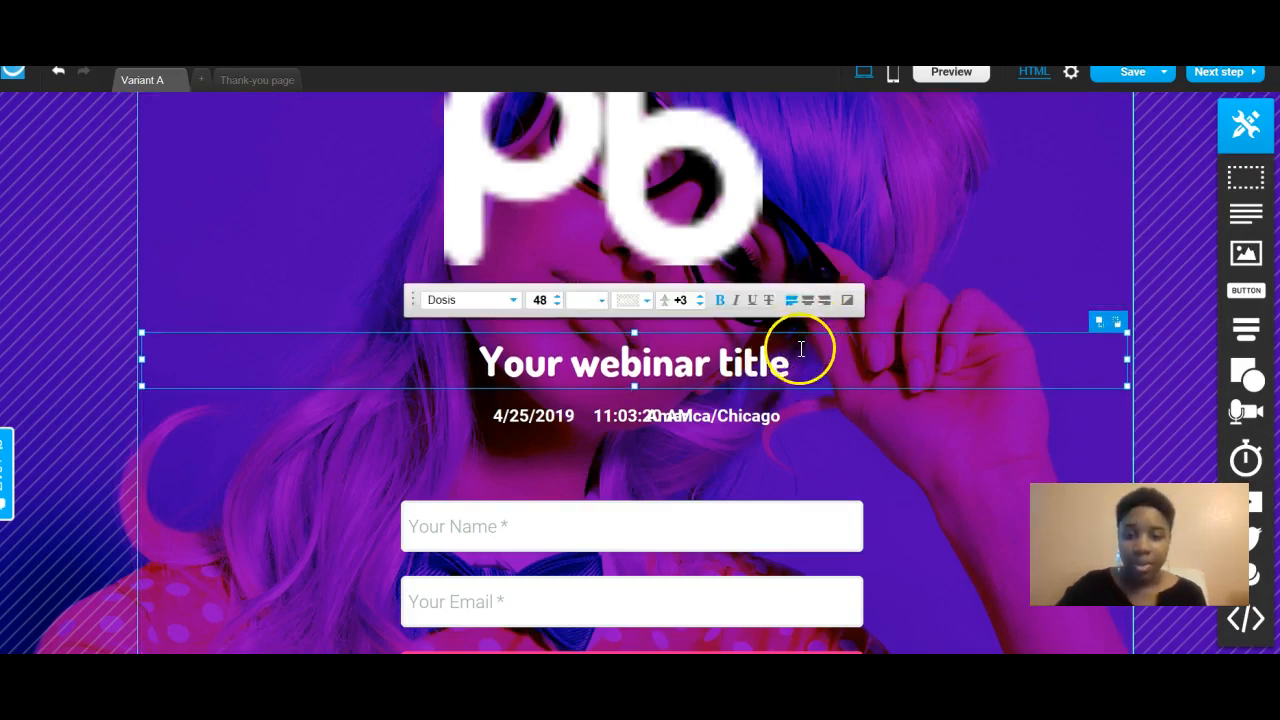
left_click(789, 366)
key("BackSpace")
key("BackSpace")
key("BackSpace")
key("BackSpace")
key("BackSpace")
key("BackSpace")
key("BackSpace")
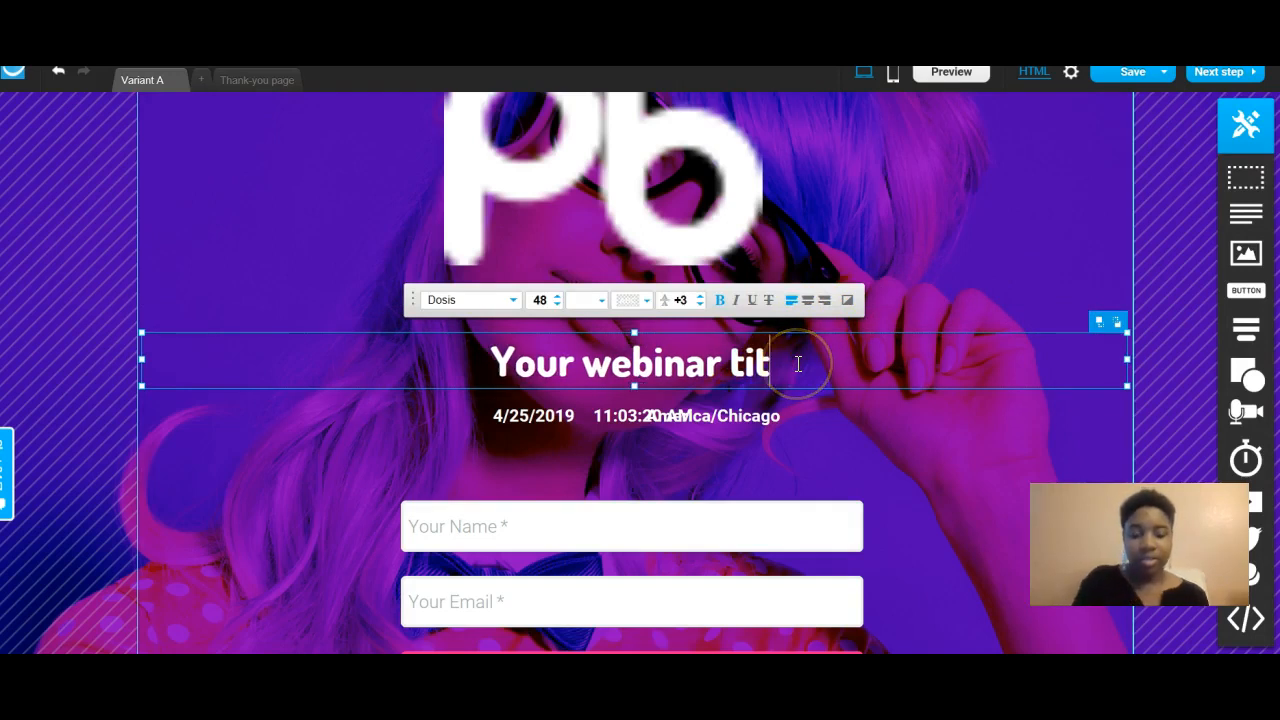
key("BackSpace")
key("BackSpace")
key("BackSpace")
key("BackSpace")
key("BackSpace")
key("BackSpace")
key("BackSpace")
key("BackSpace")
key("BackSpace")
key("BackSpace")
key("BackSpace")
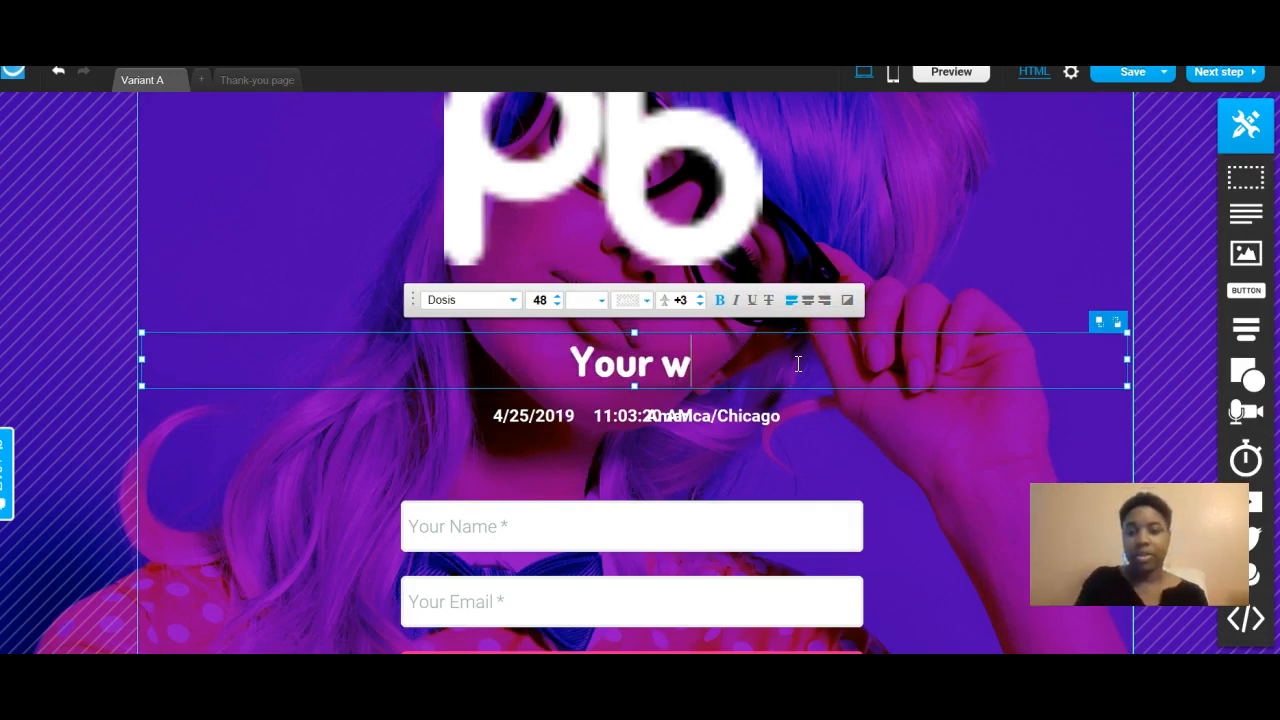
type("Testing")
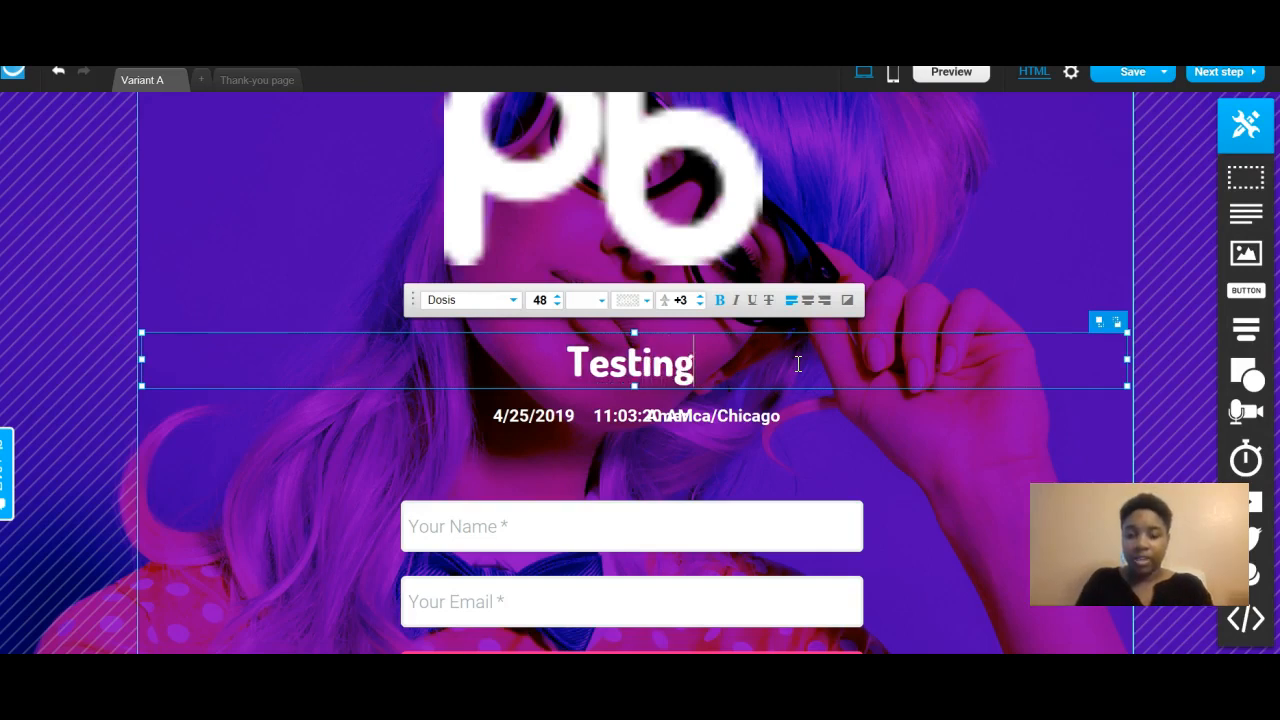
type(" testing testing")
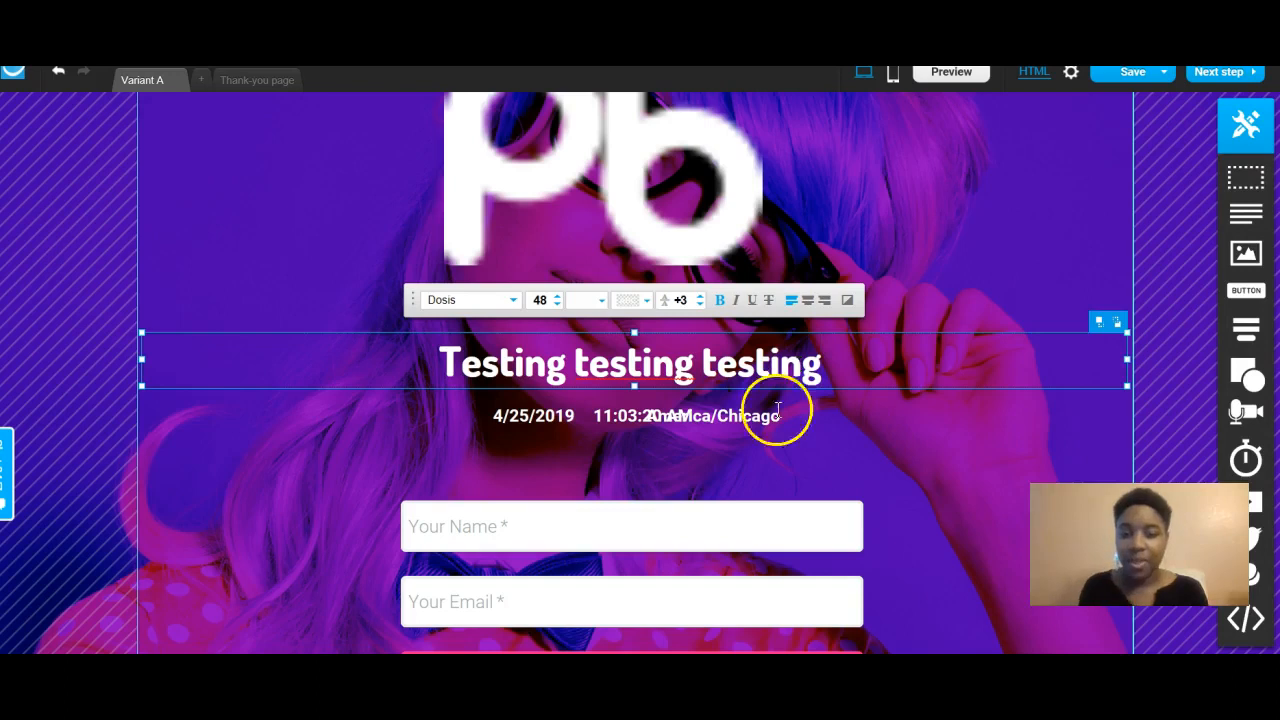
Adjust the America/Chicago time zone element so it sits clear of the webinar time beside it
left_click(689, 419)
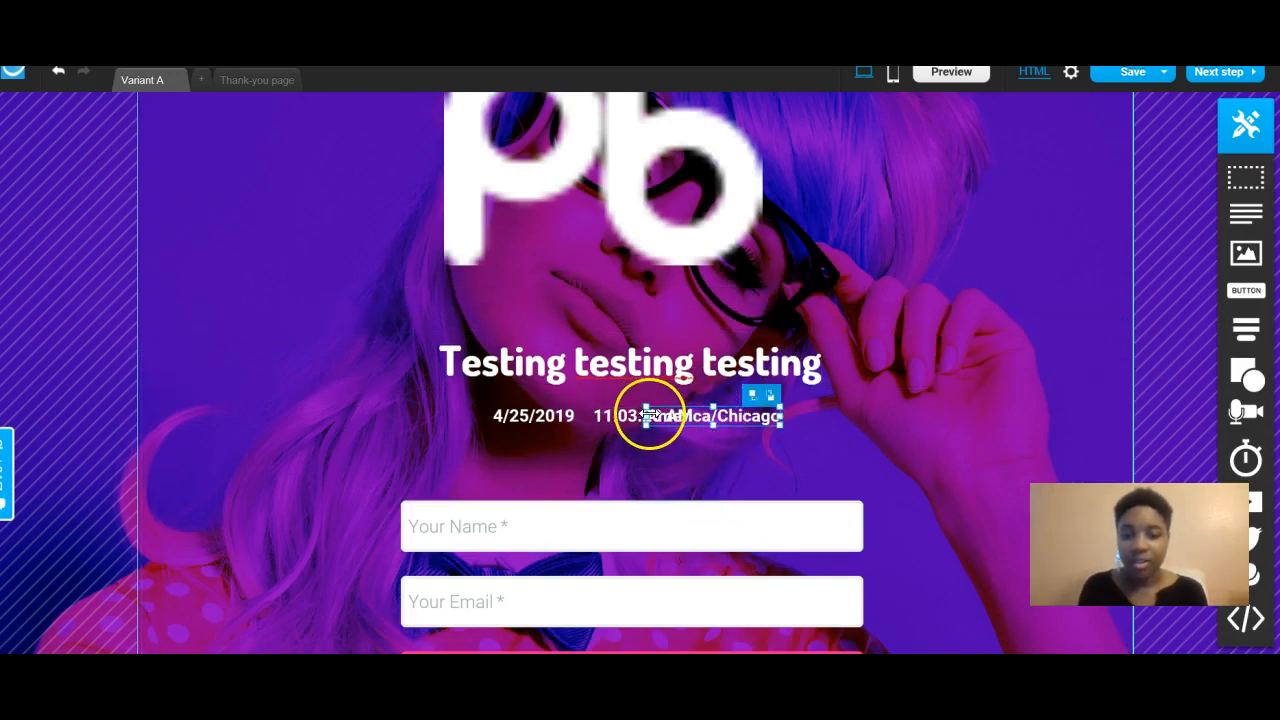
left_click_drag(645, 415, 700, 417)
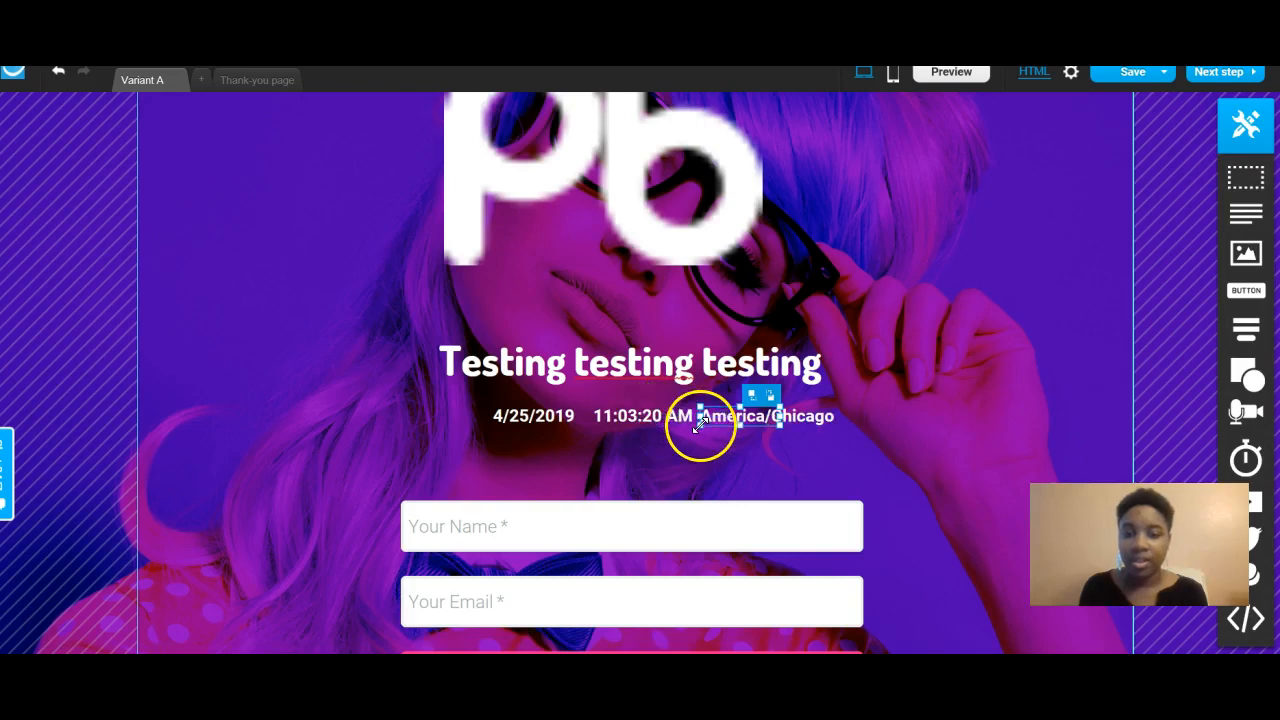
left_click(487, 532)
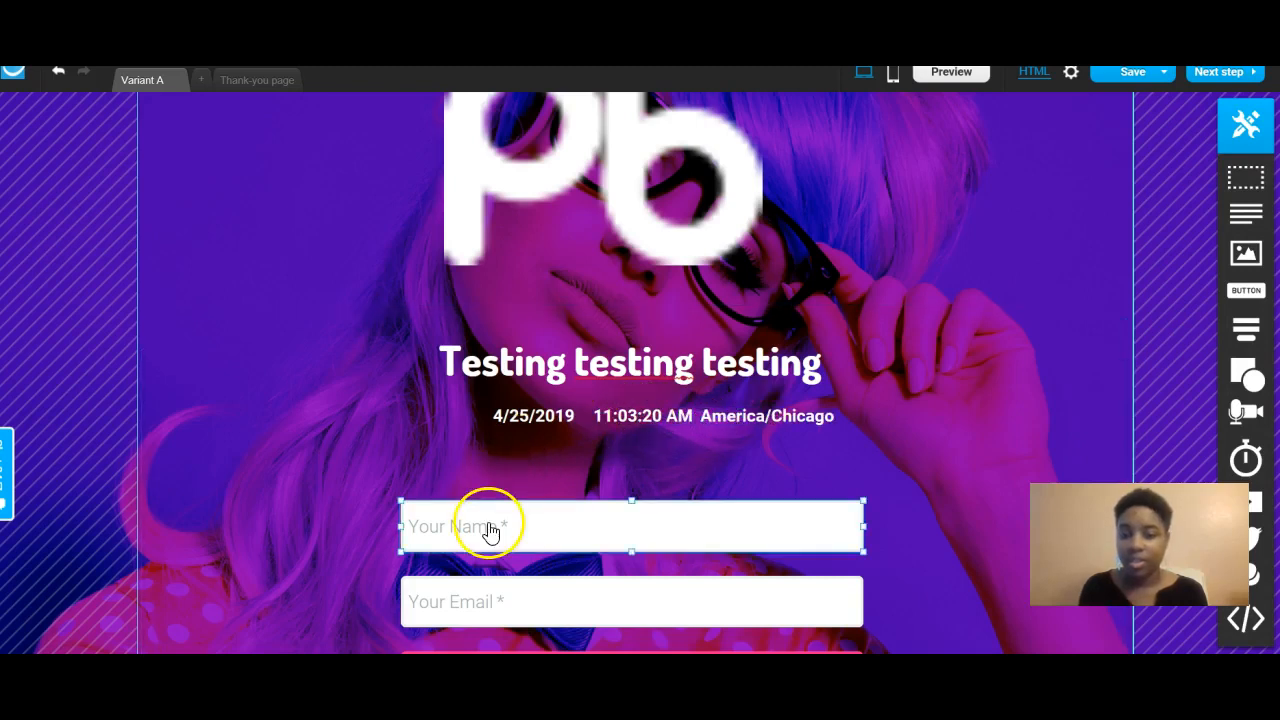
Try the hero section below the Building Your Brand section, and return it to the top of the page
scroll(489, 532, "down", 10)
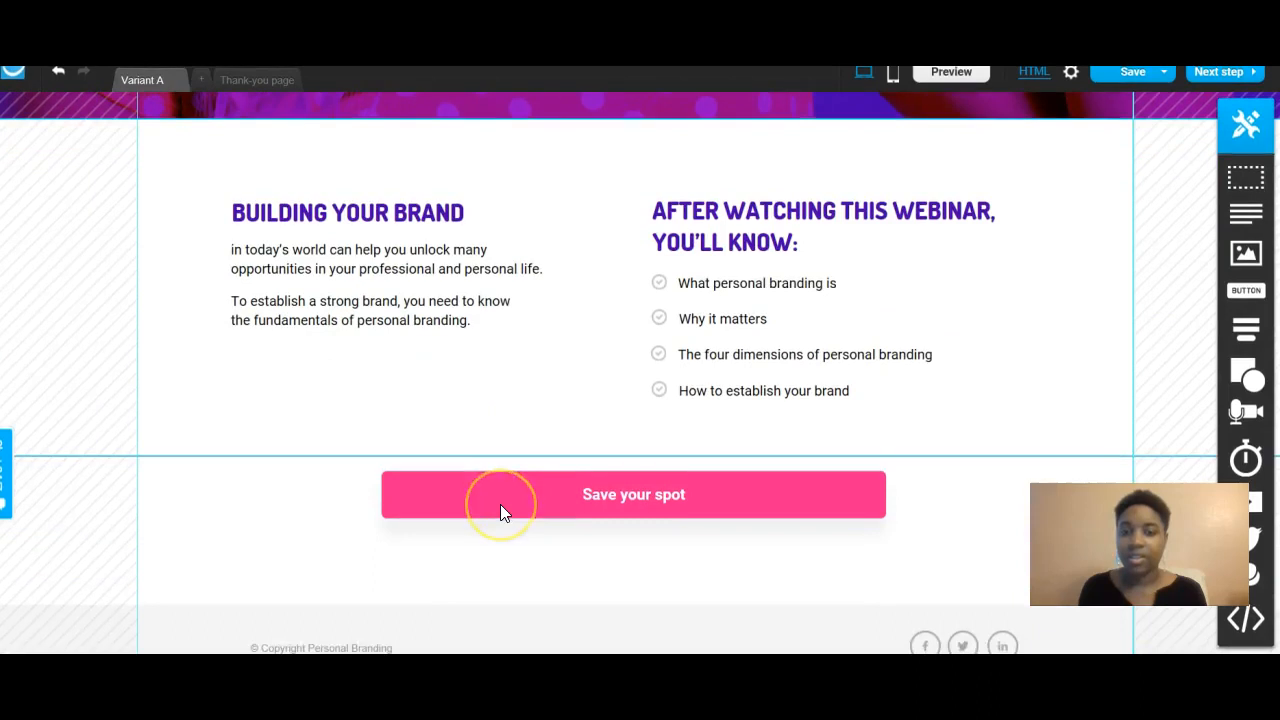
scroll(503, 514, "up", 10)
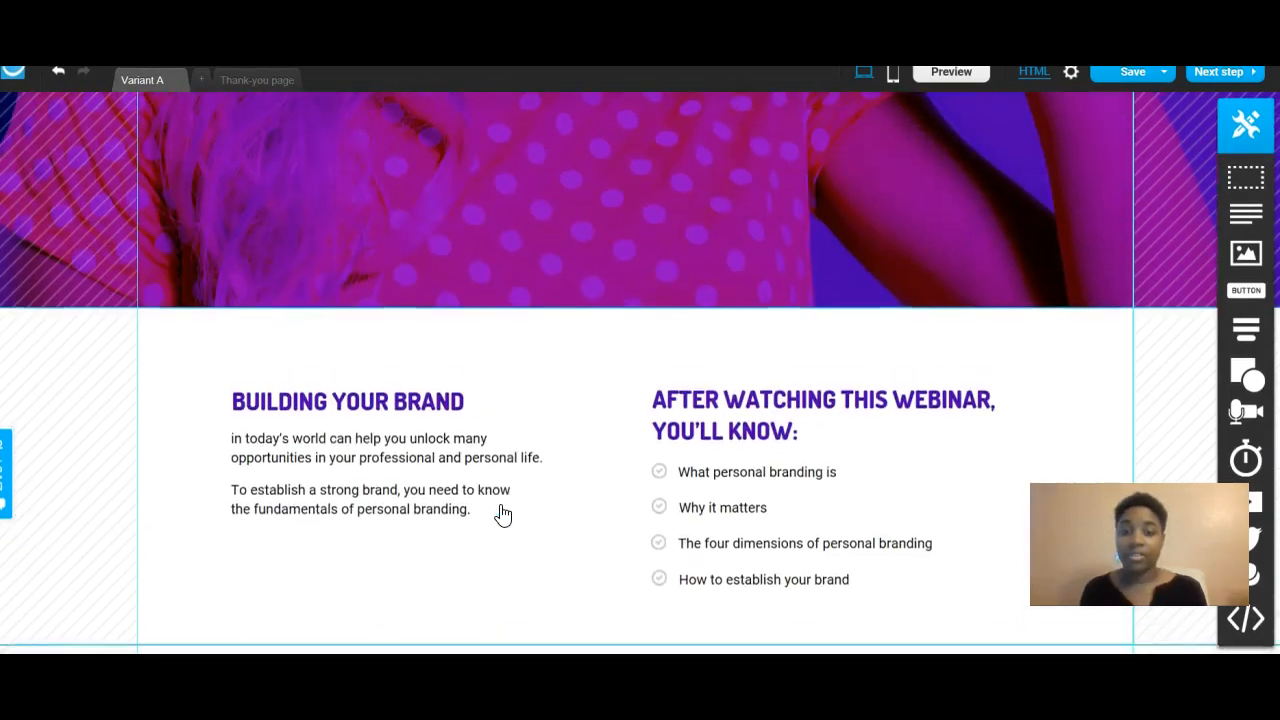
scroll(503, 514, "up", 3)
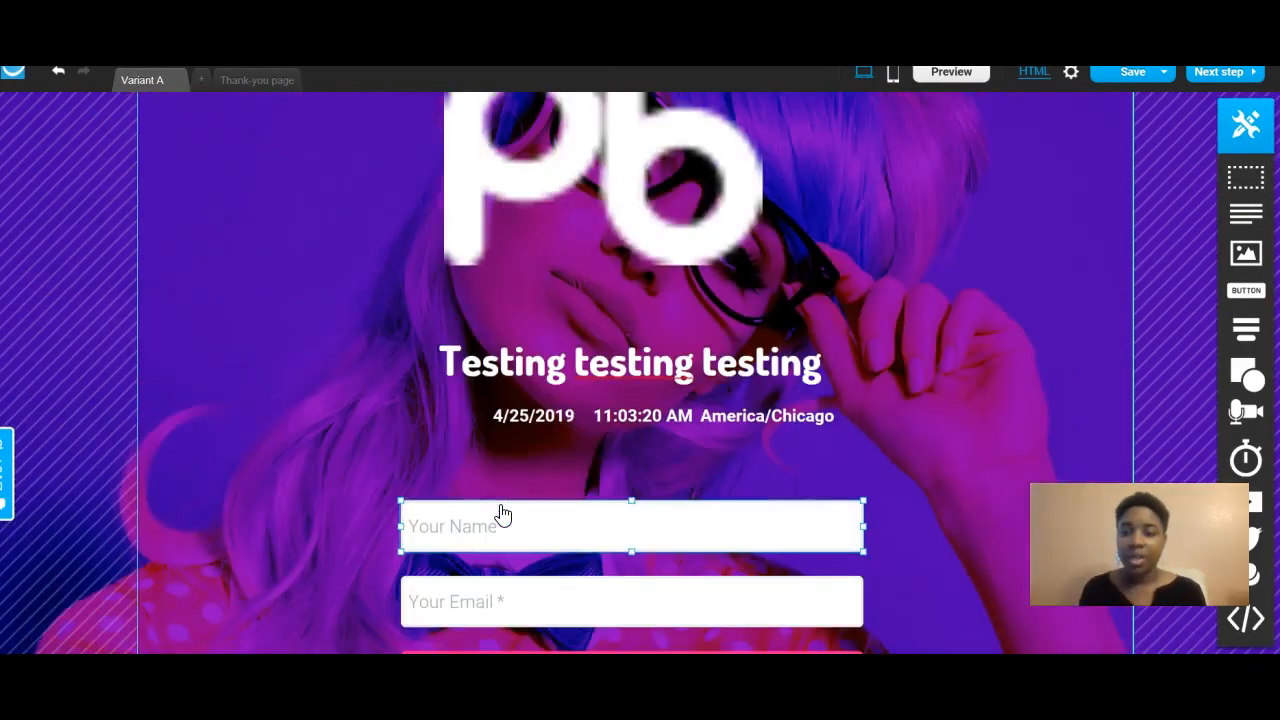
scroll(503, 514, "down", 13)
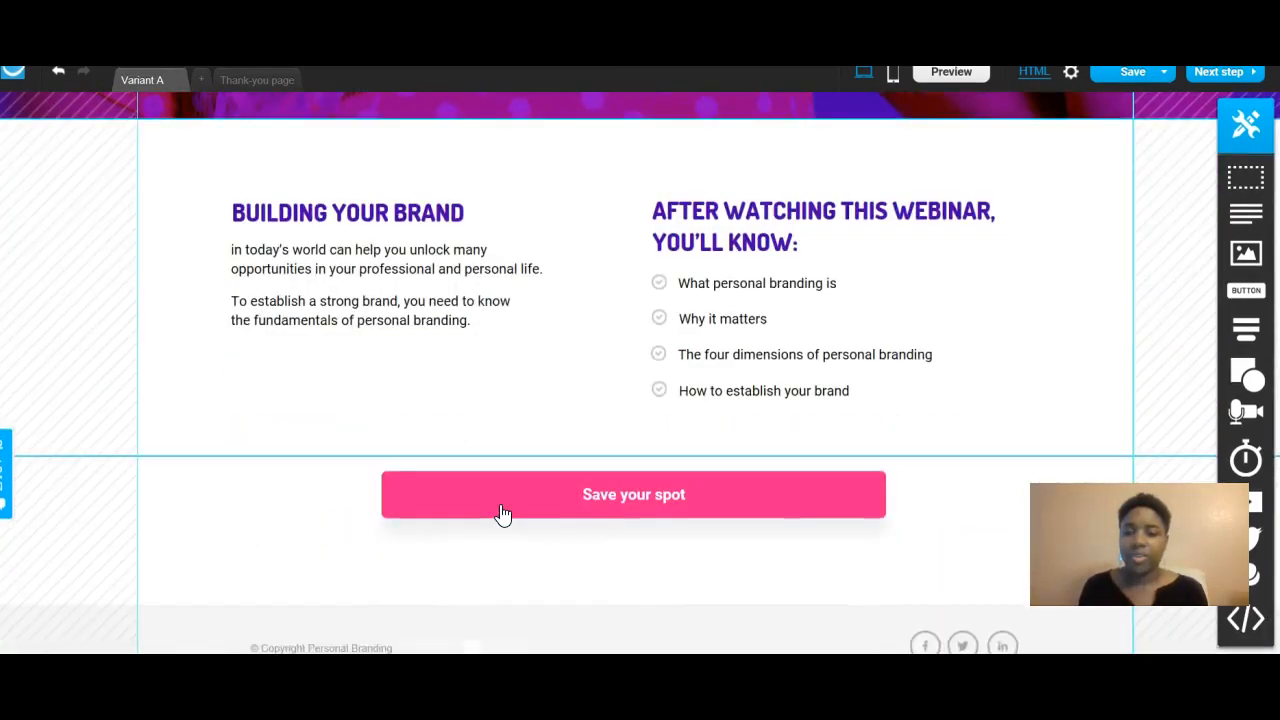
scroll(500, 514, "up", 13)
left_click(257, 192)
left_click(913, 188)
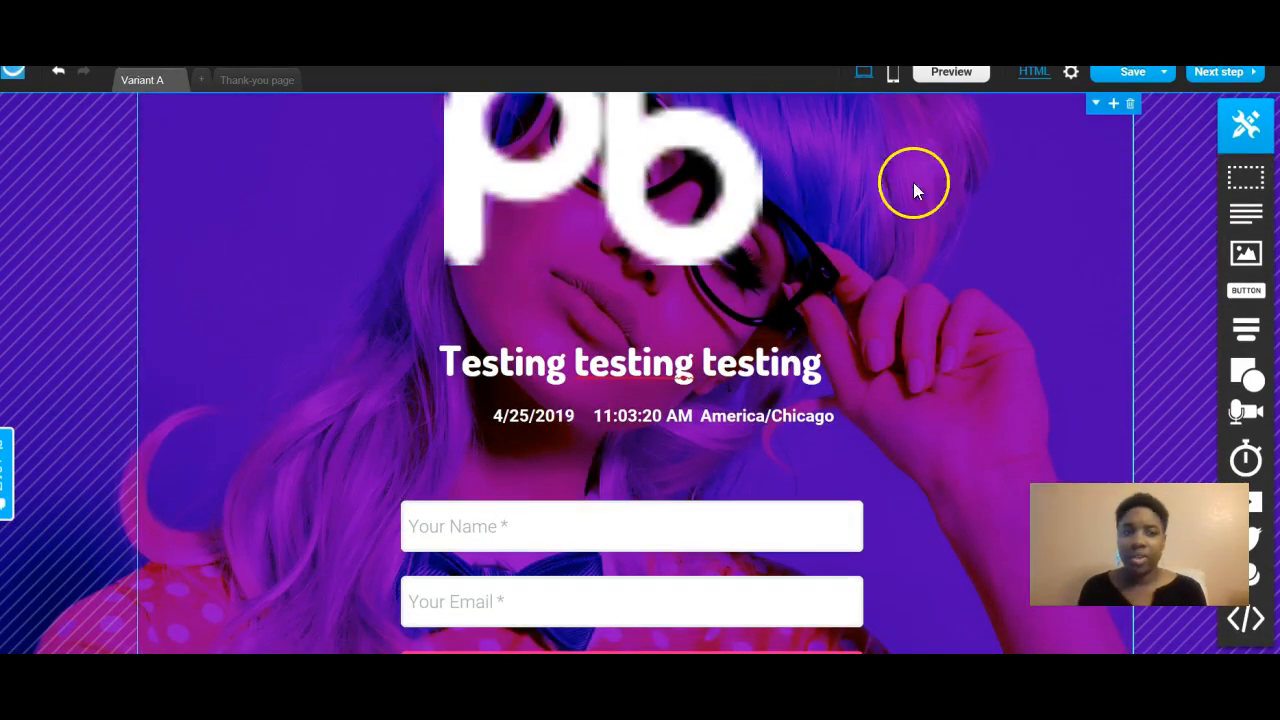
left_click(1097, 105)
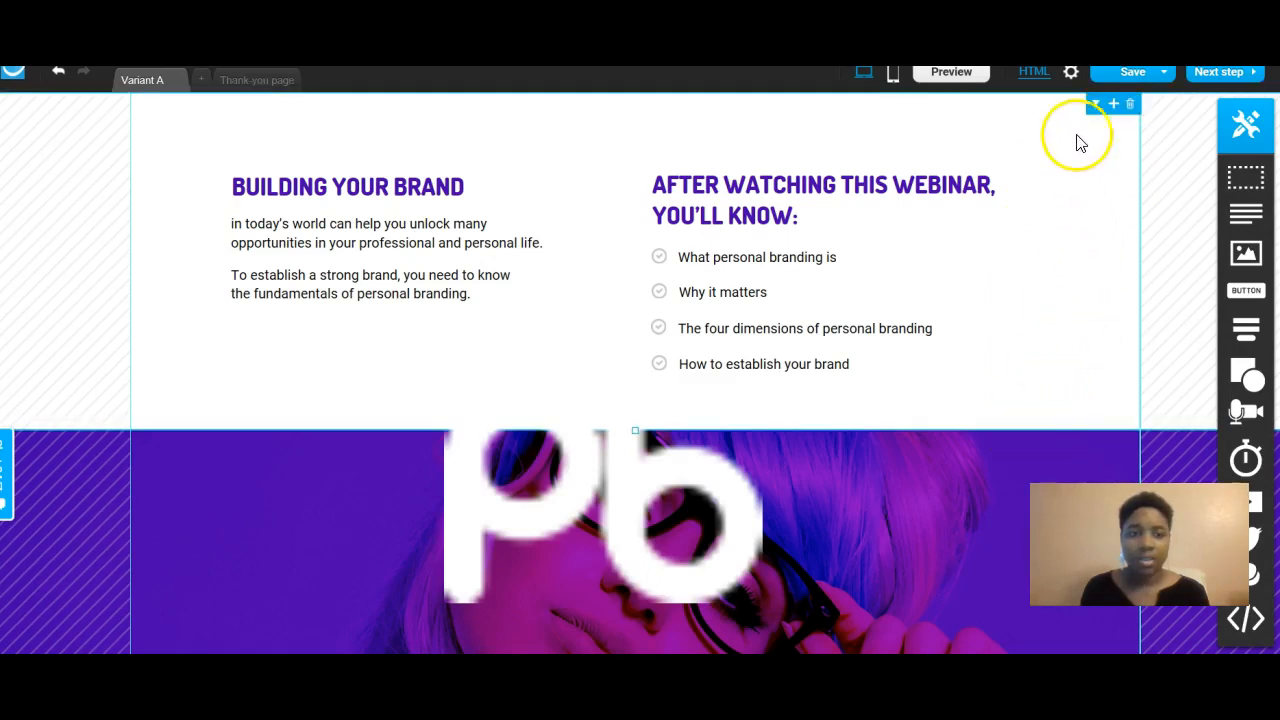
left_click(1096, 104)
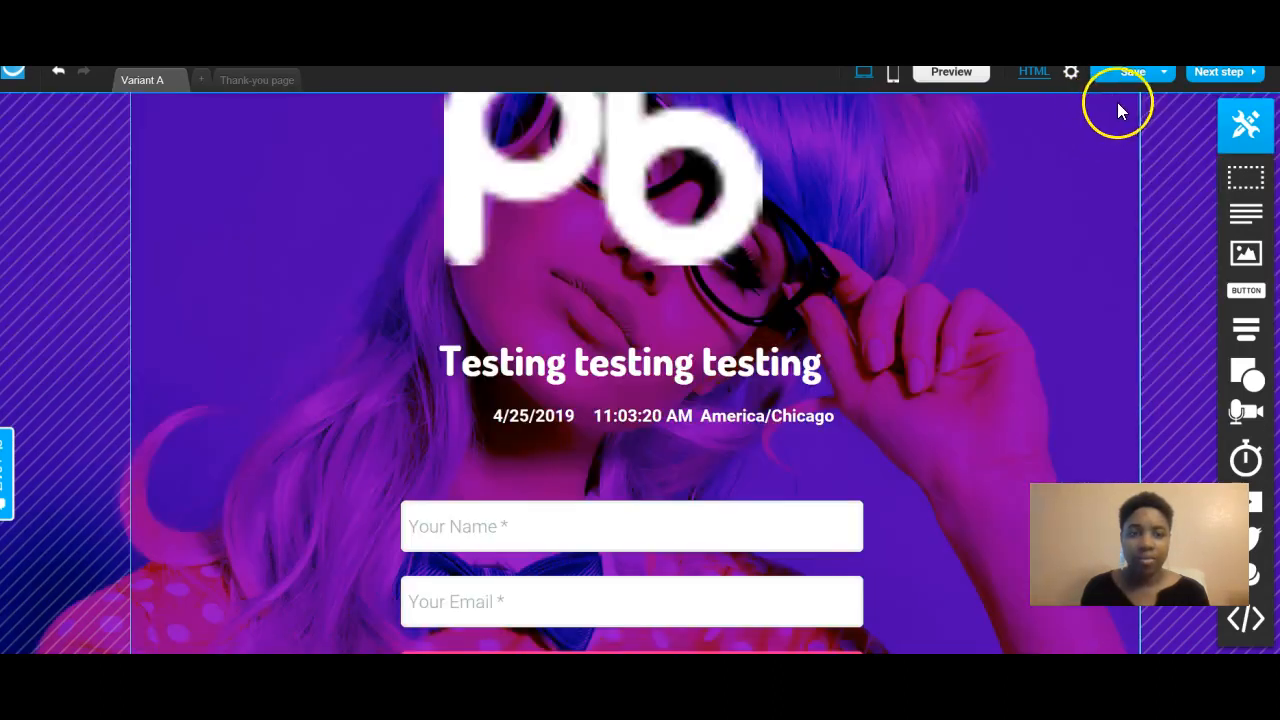
scroll(1088, 195, "down", 5)
scroll(1083, 194, "up", 5)
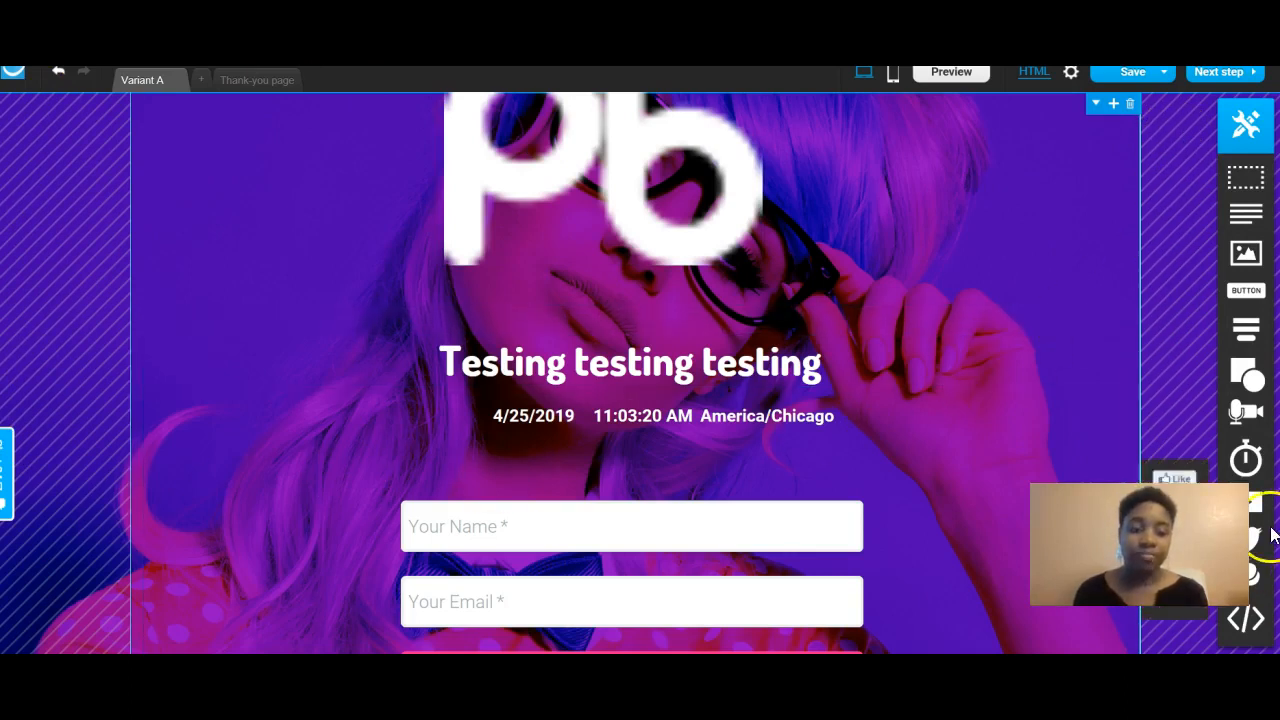
Try placing a video over the webinar title area twice, deleting it each time
left_click_drag(1258, 510, 678, 340)
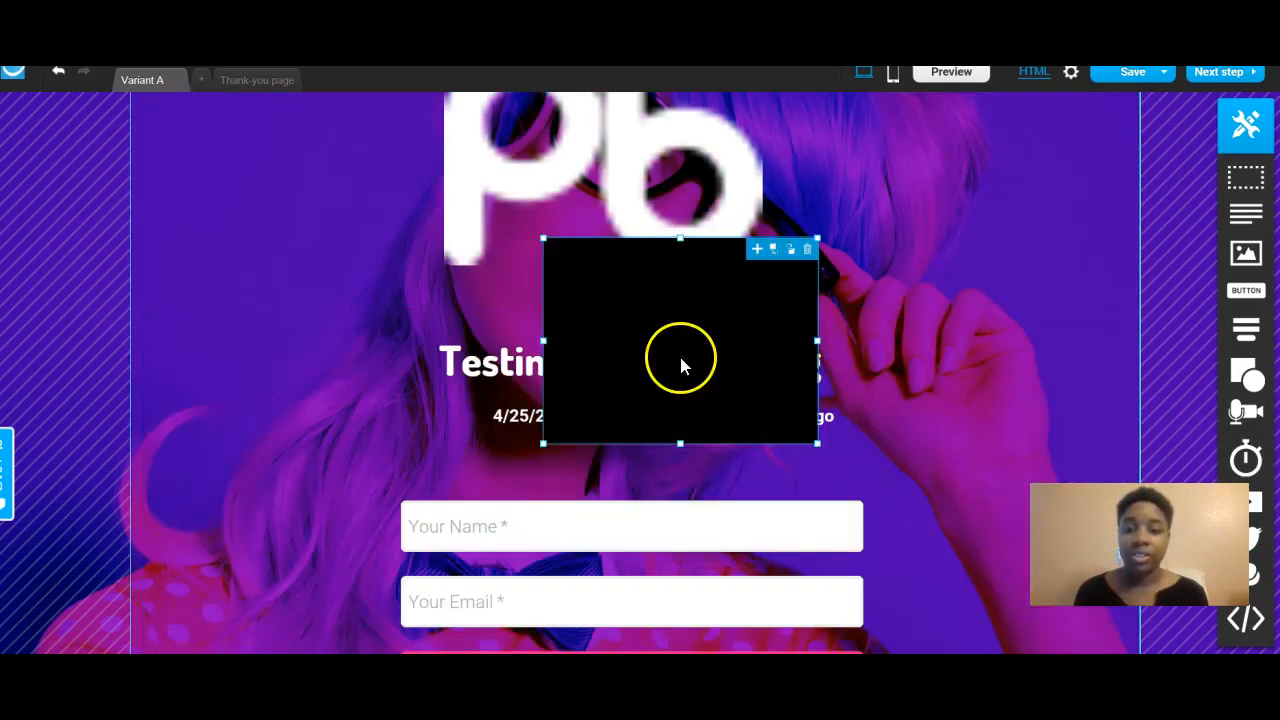
left_click(810, 250)
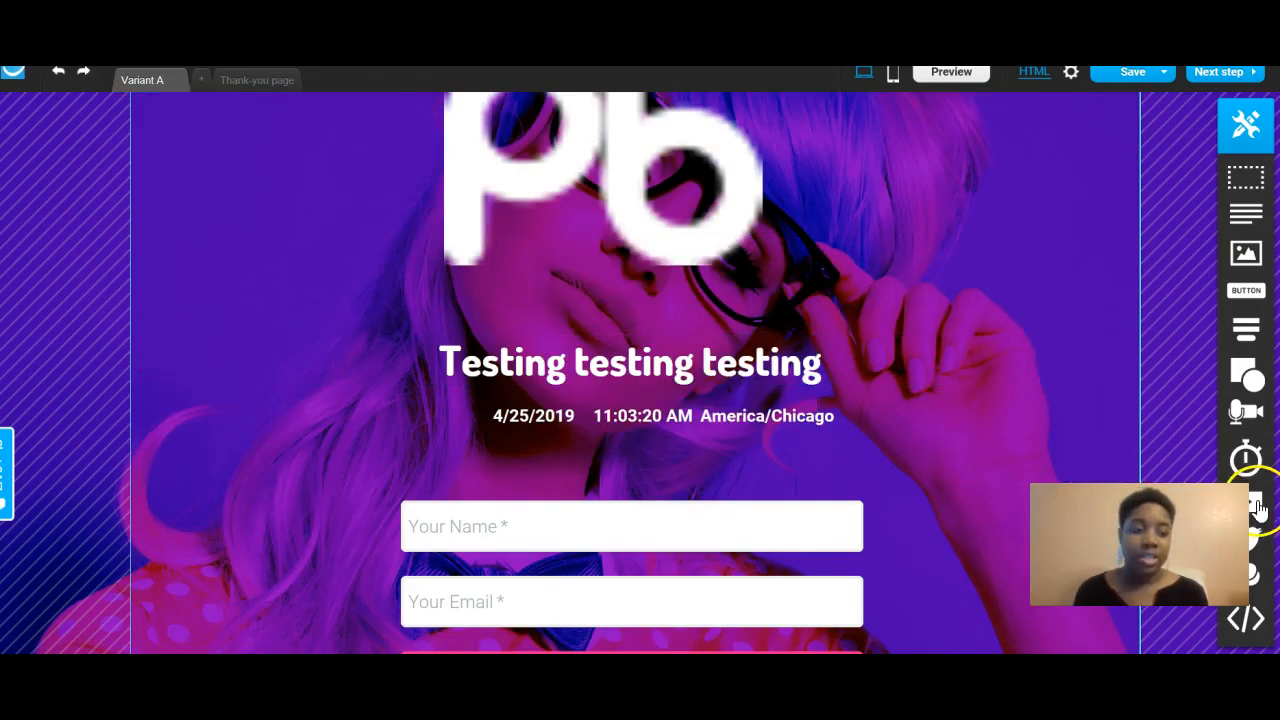
left_click_drag(1246, 410, 606, 414)
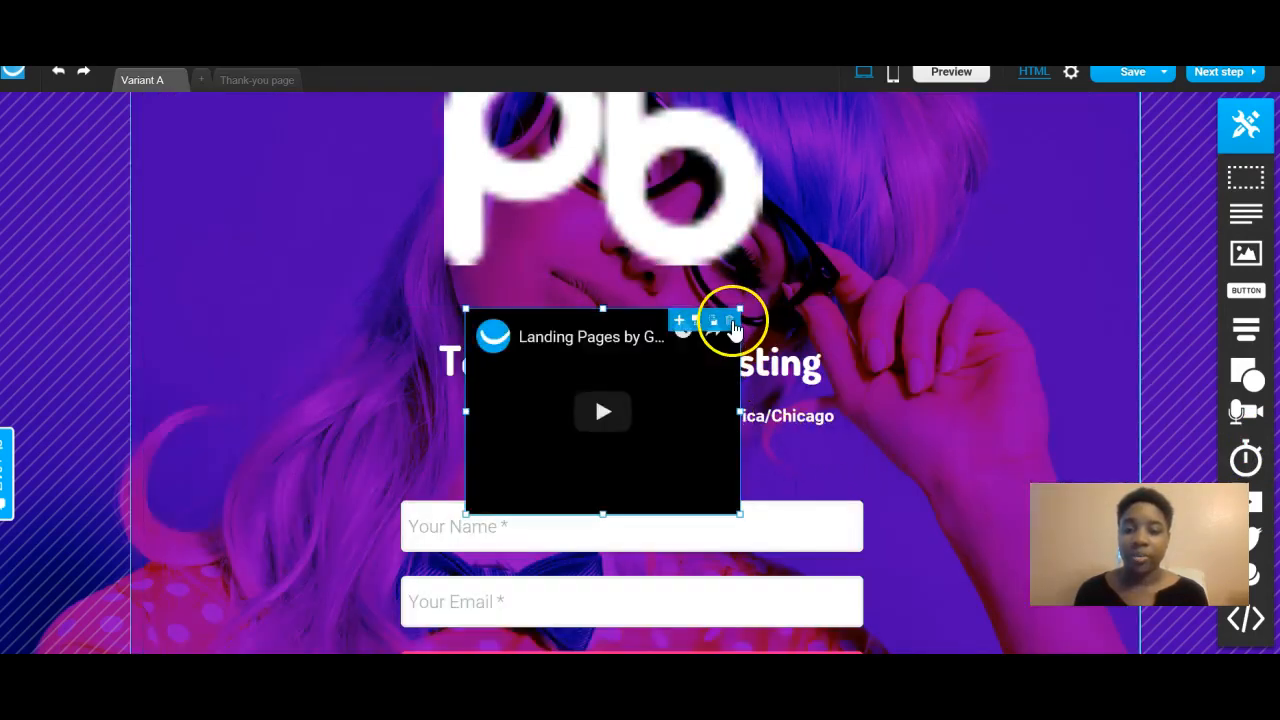
left_click(731, 322)
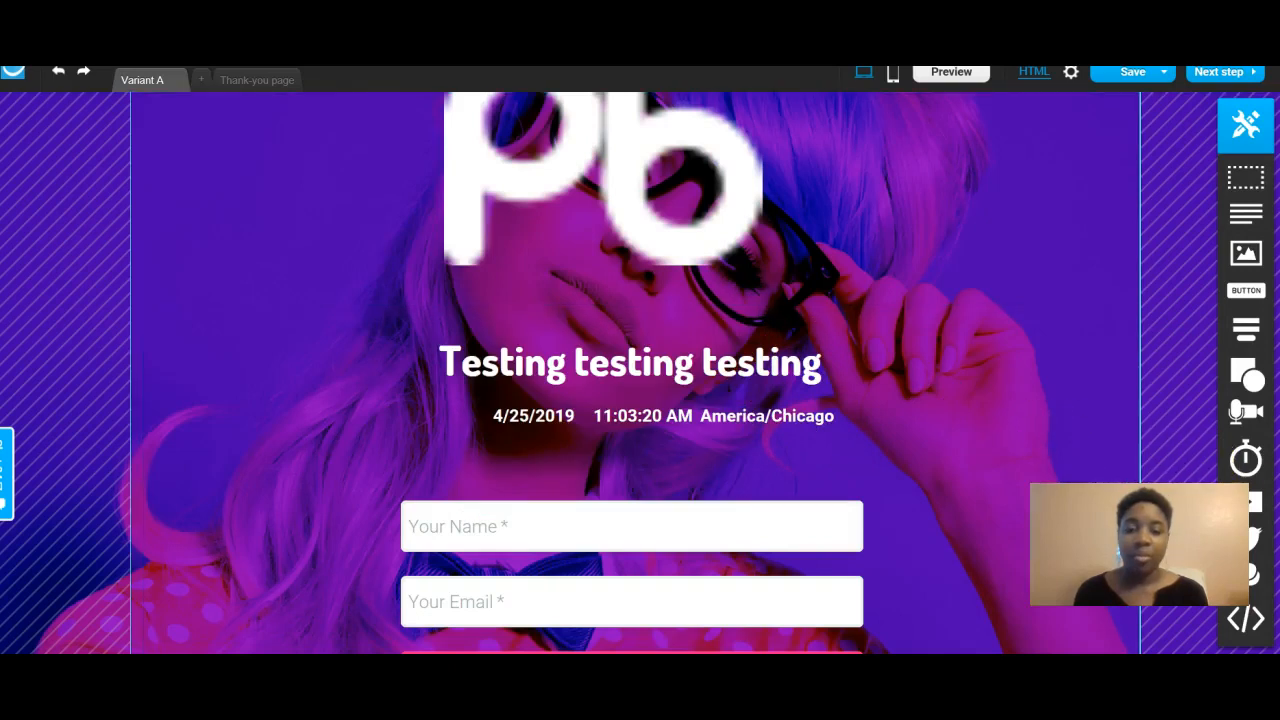
Place a video over the Pb logo, shift the logo slightly down and to the right, and delete the video
left_click_drag(1245, 502, 629, 267)
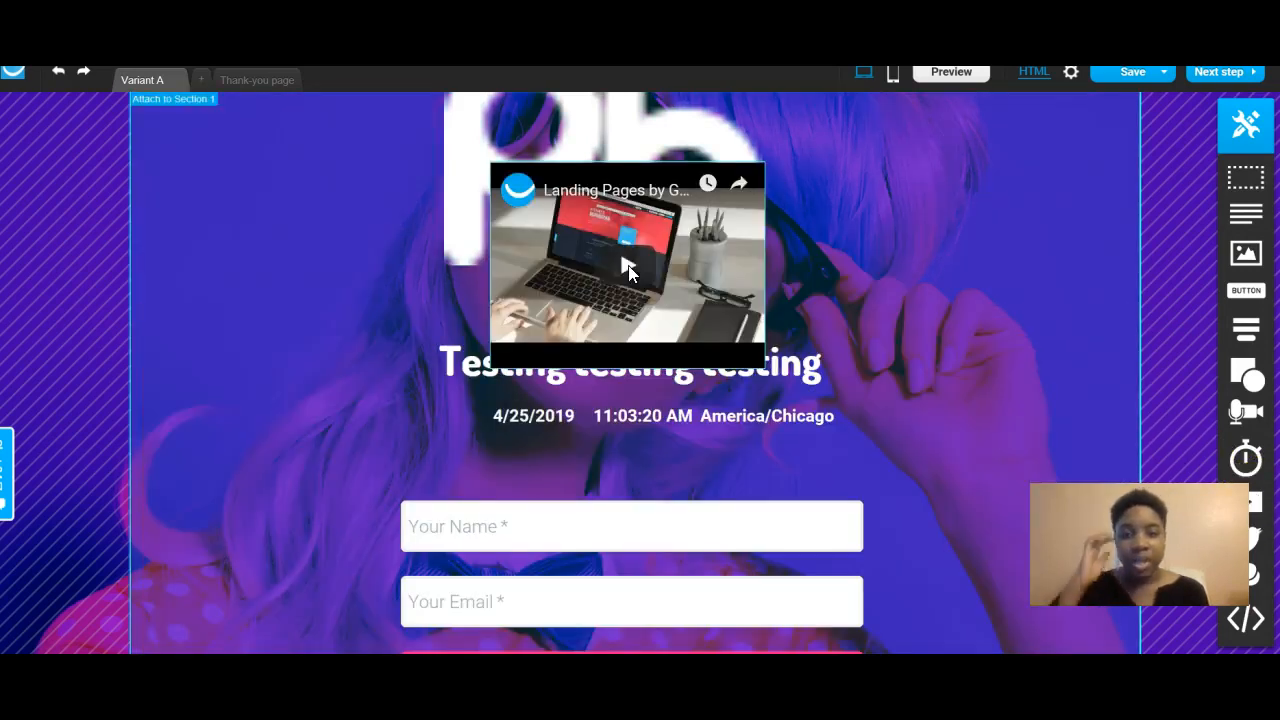
left_click(620, 129)
left_click_drag(638, 104, 660, 178)
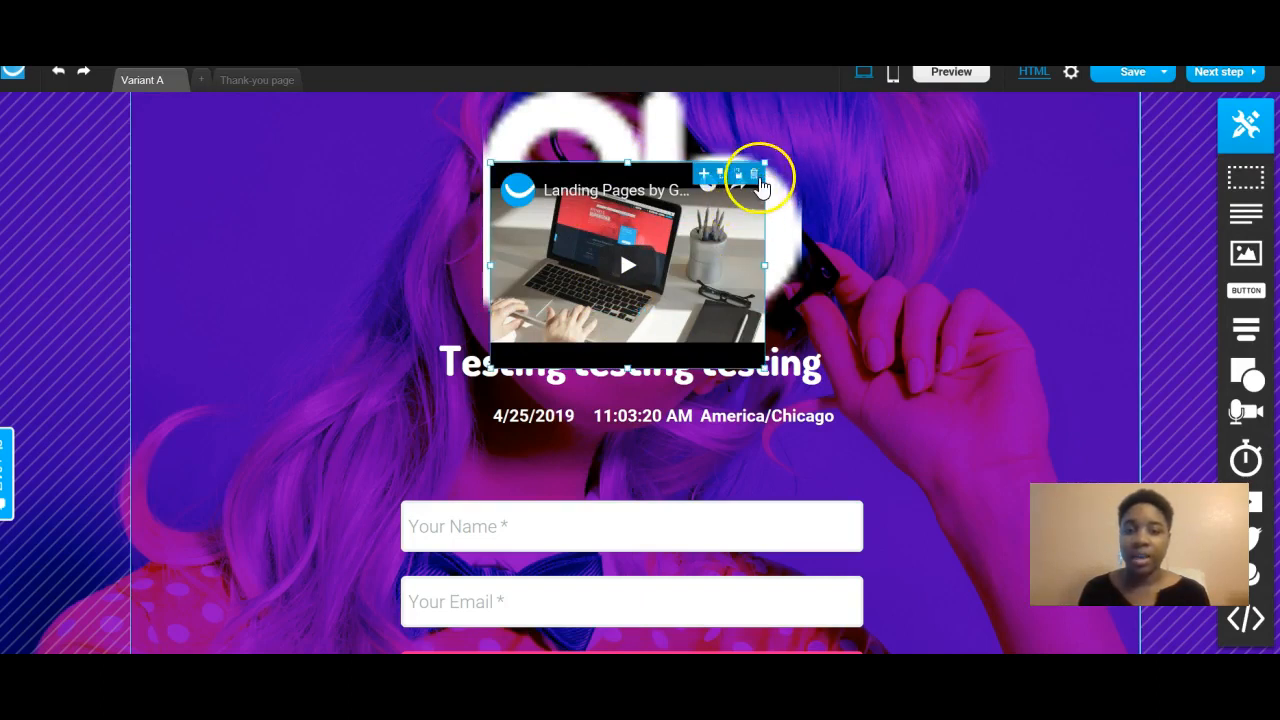
left_click(757, 172)
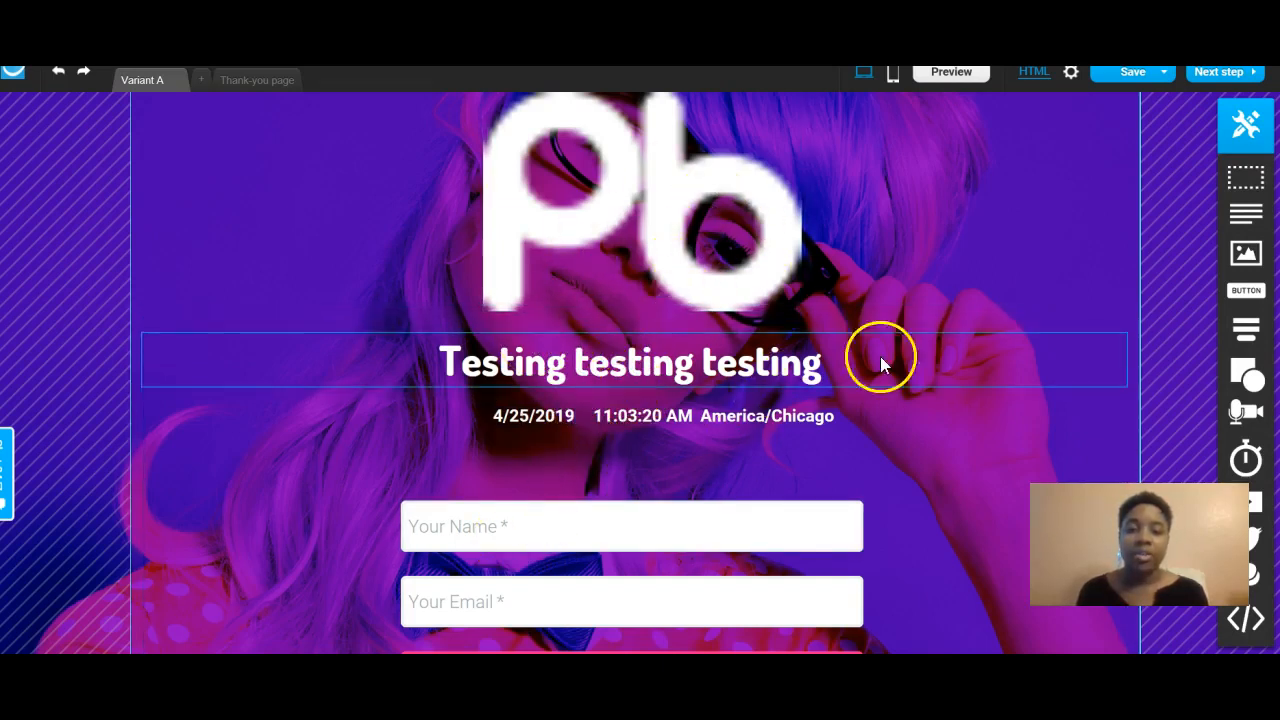
Try a countdown timer between the logo and title without picking a date, and delete it
left_click_drag(1240, 460, 646, 309)
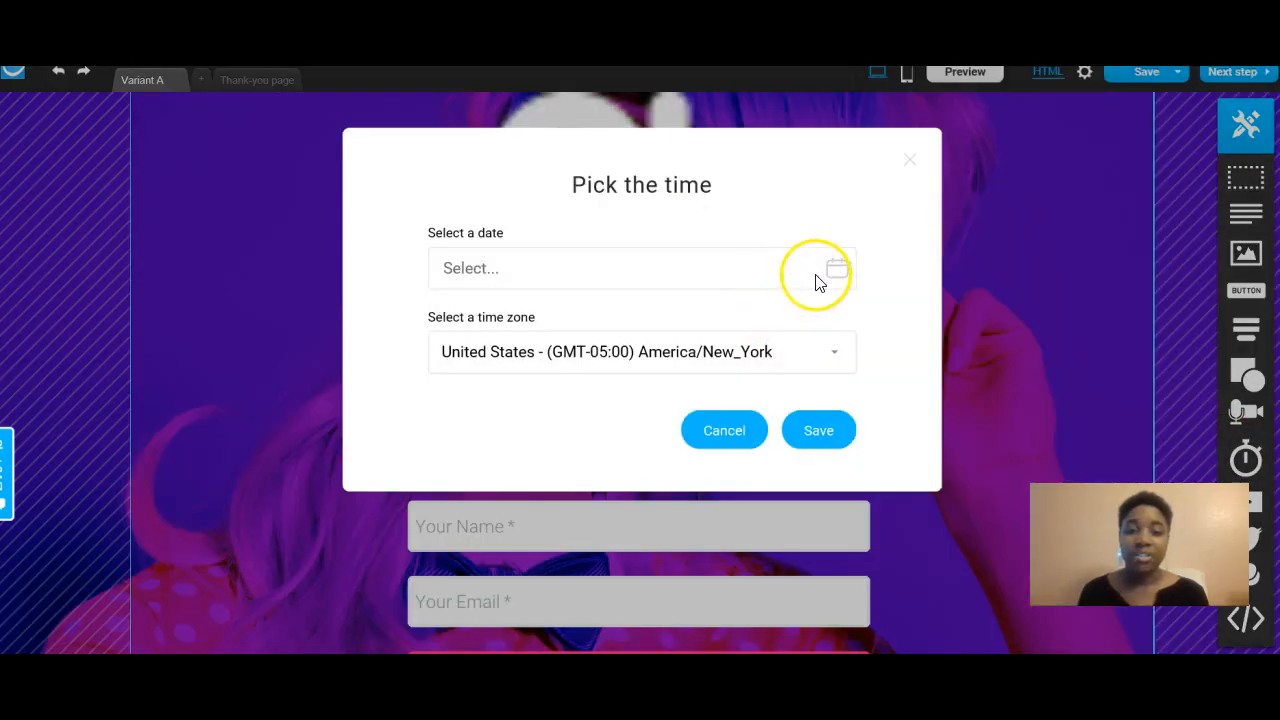
left_click(910, 162)
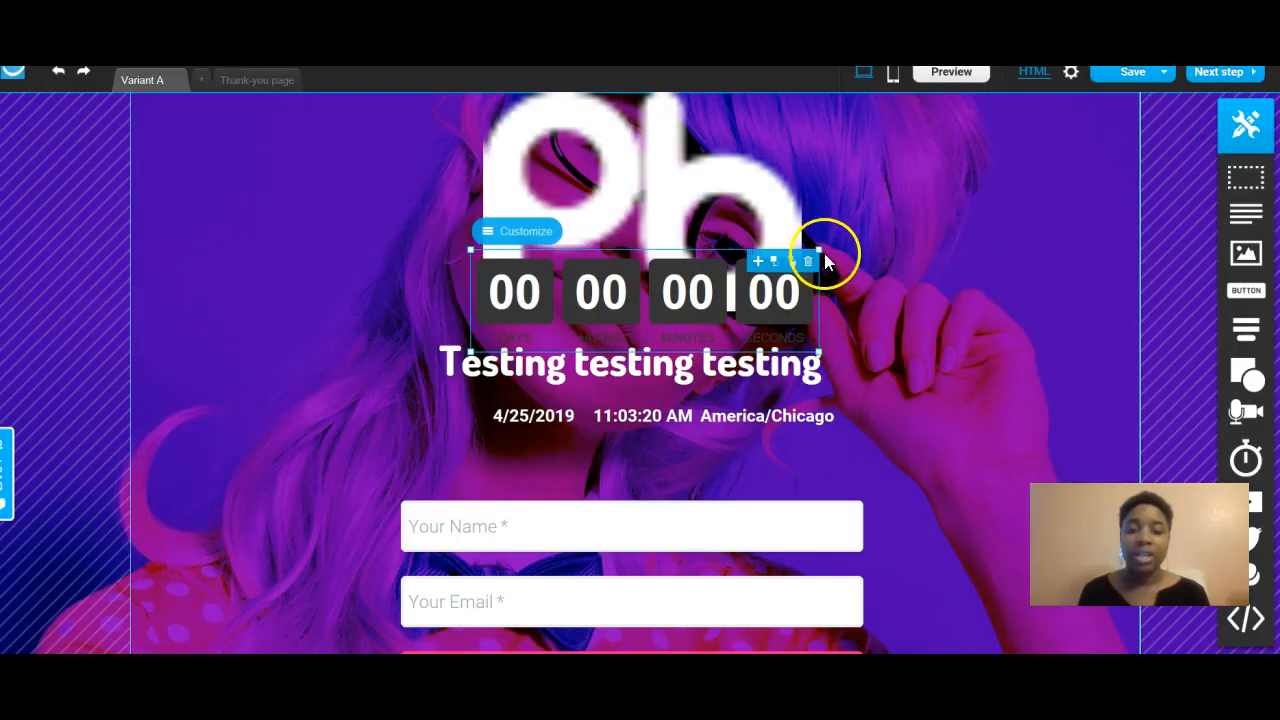
key("Delete")
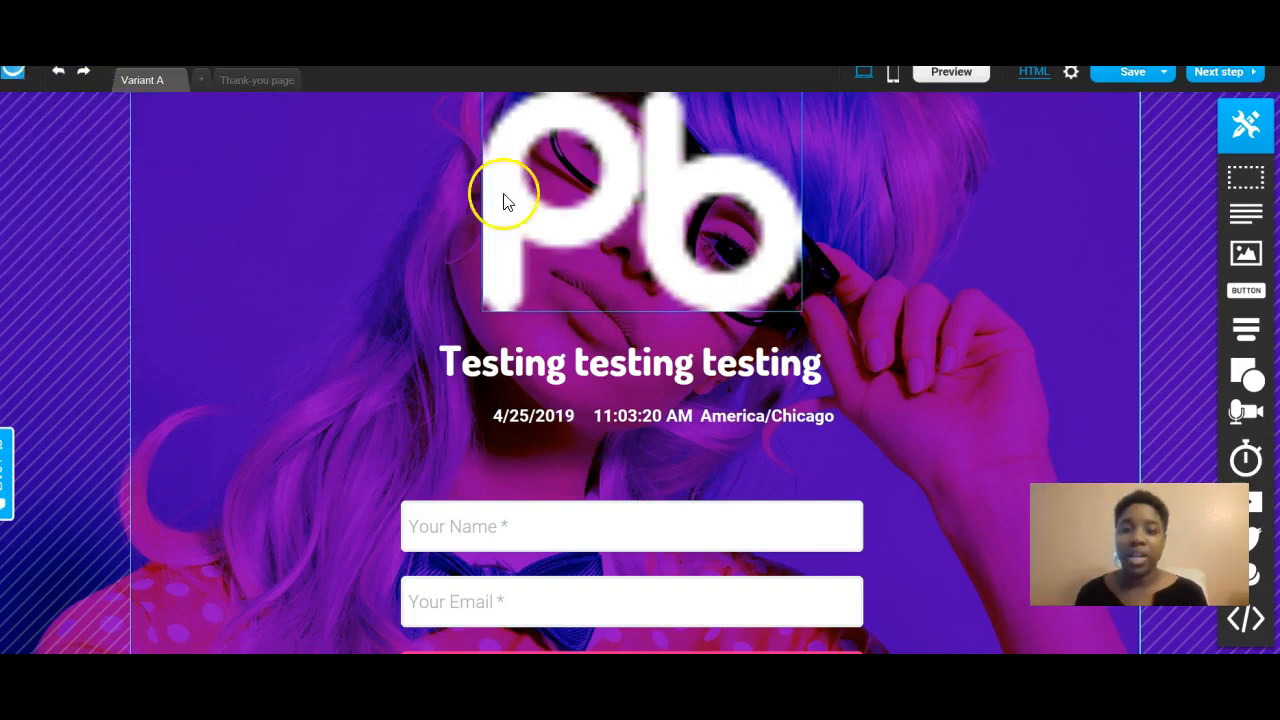
Delete the whole hero section containing the Pb logo, webinar title and sign-up fields from the landing page
scroll(674, 331, "down", 8)
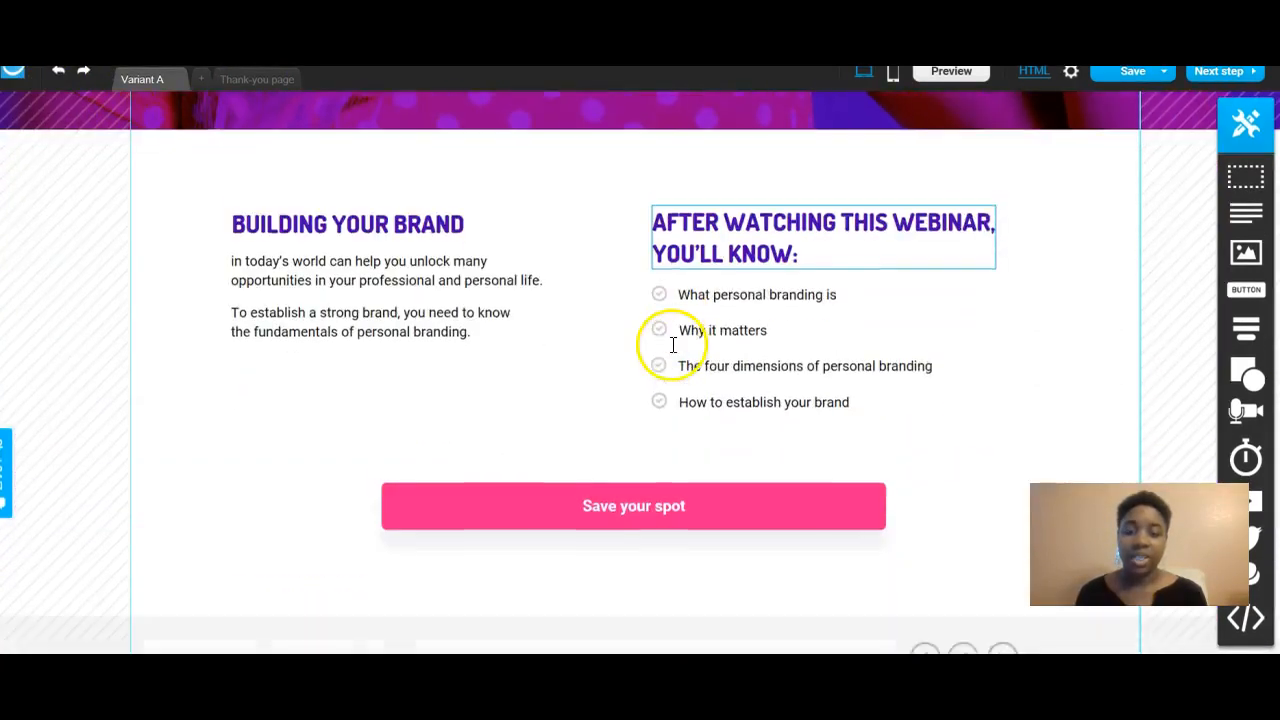
scroll(674, 347, "up", 9)
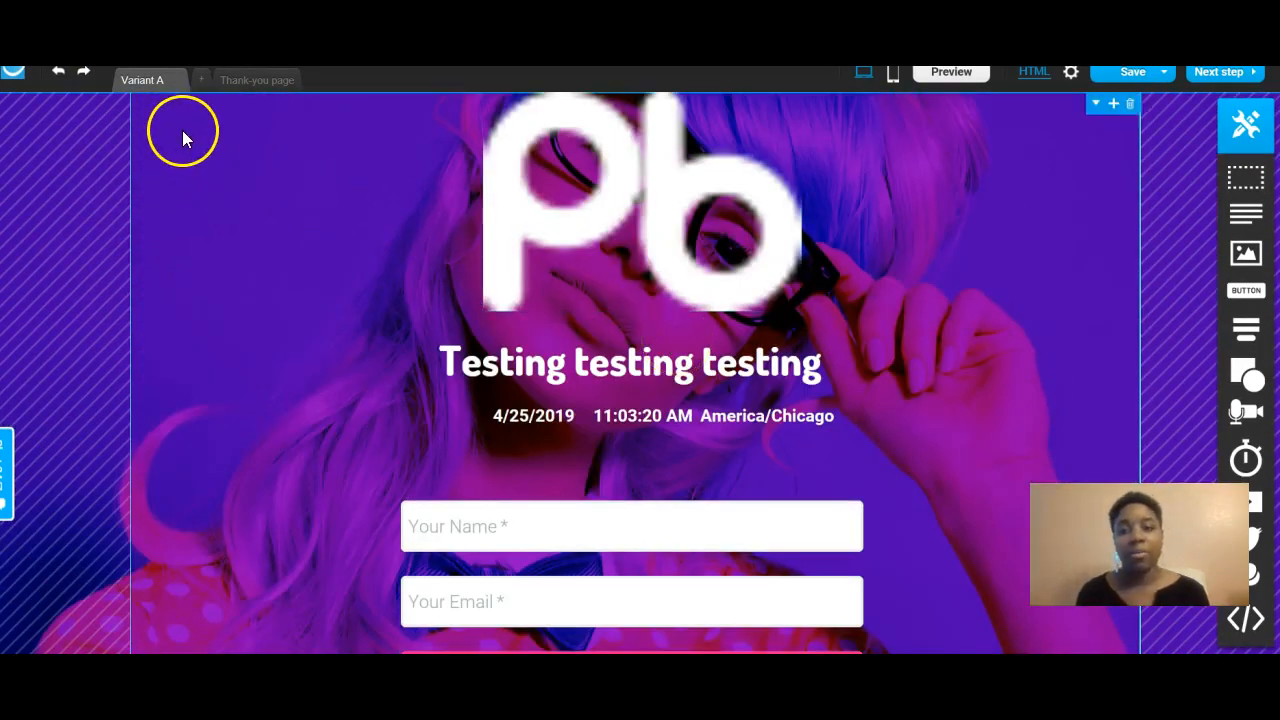
left_click(1132, 110)
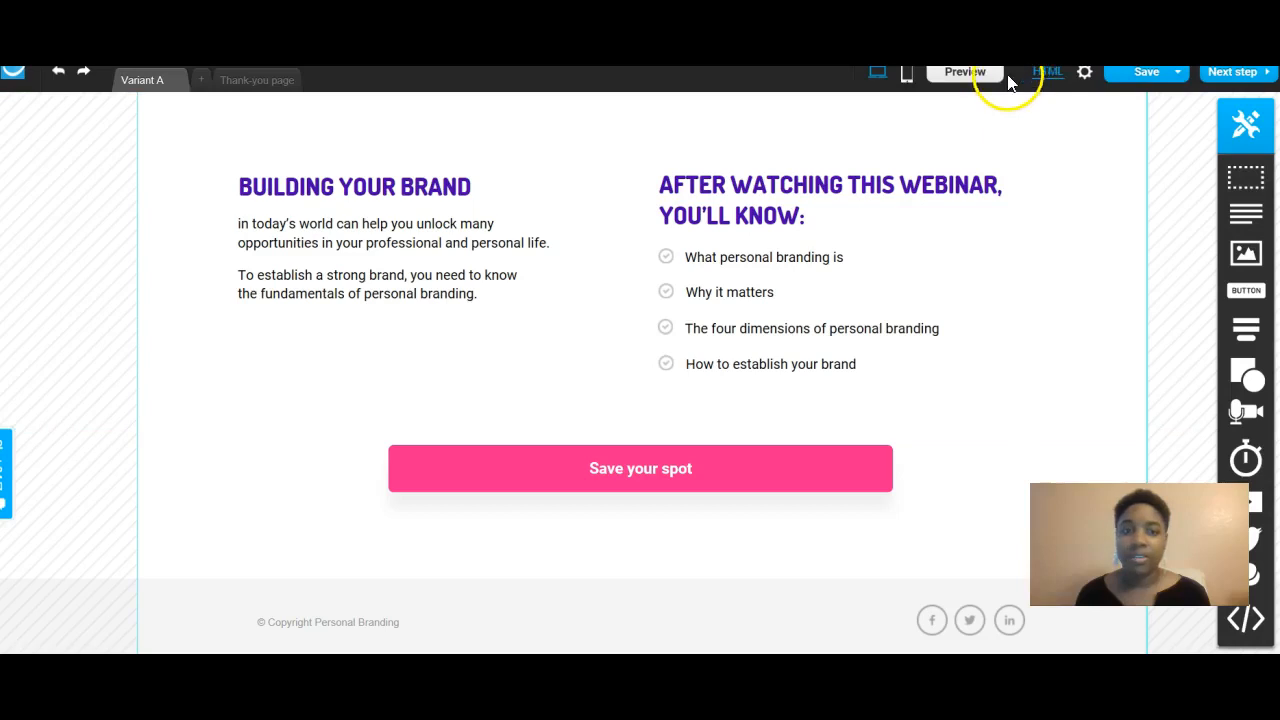
Leave the landing page editor without saving the changes and open Forms and surveys
mouse_move(60, 80)
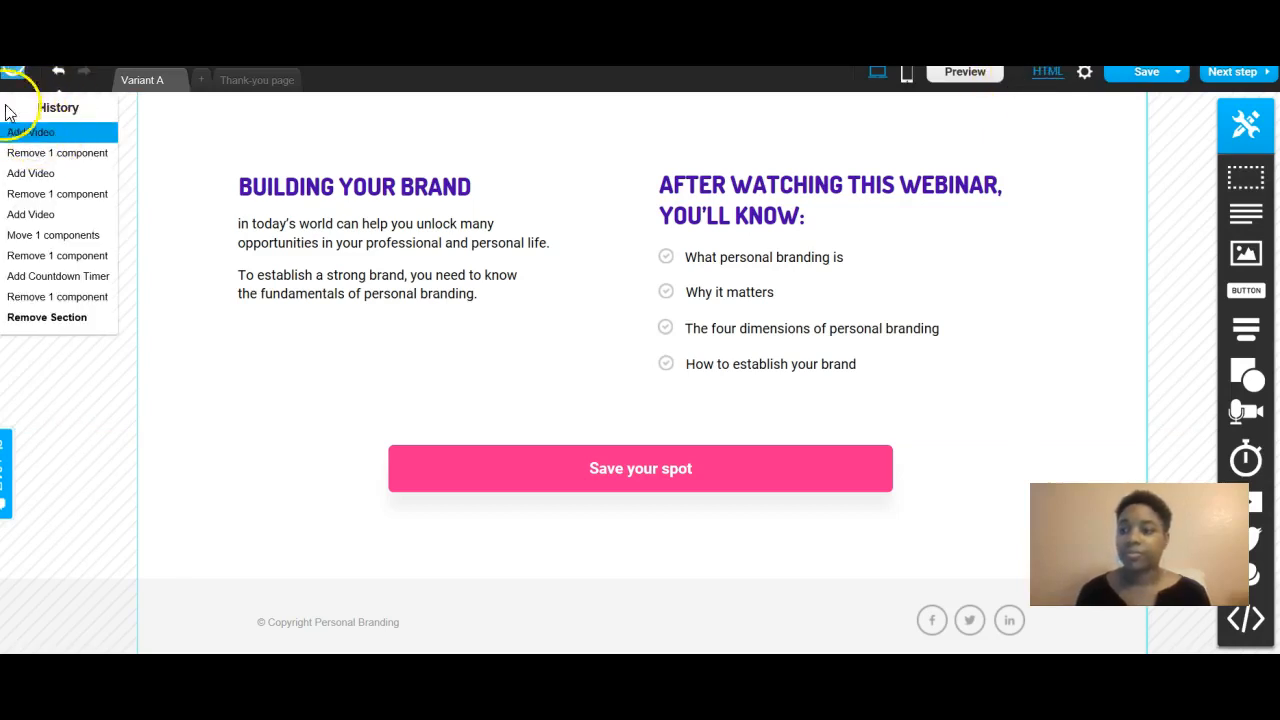
left_click(15, 78)
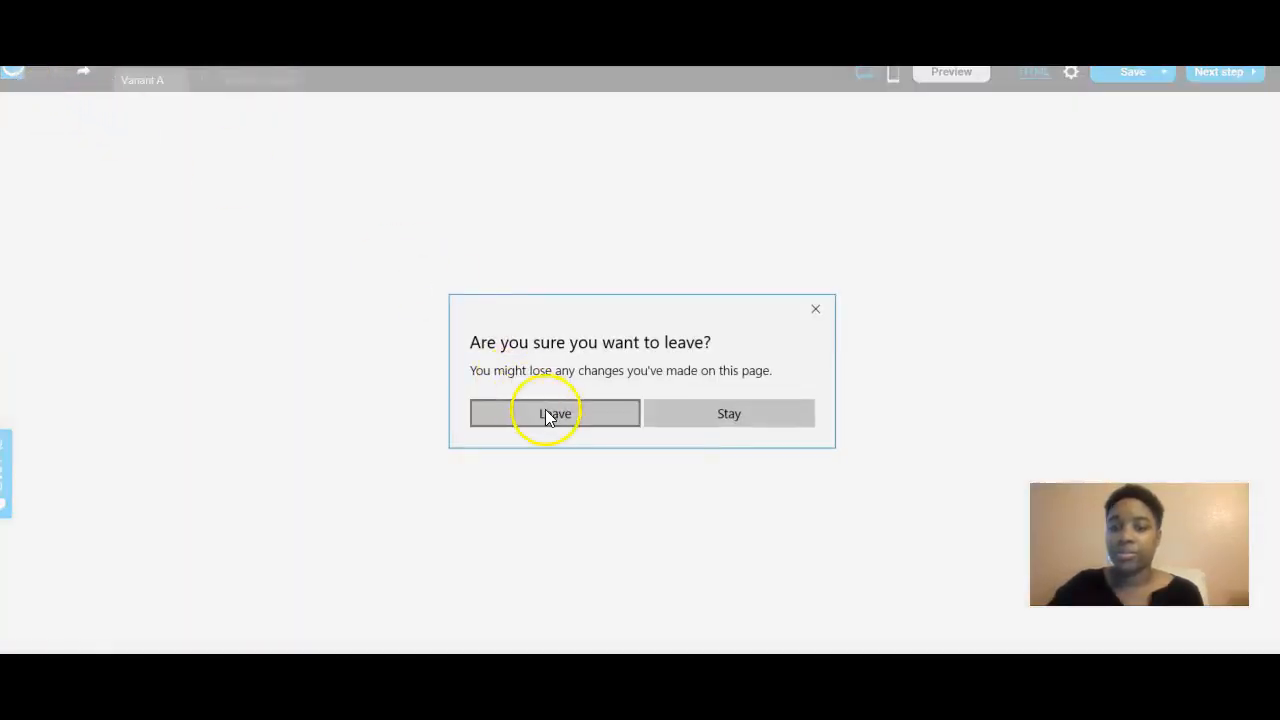
left_click(548, 417)
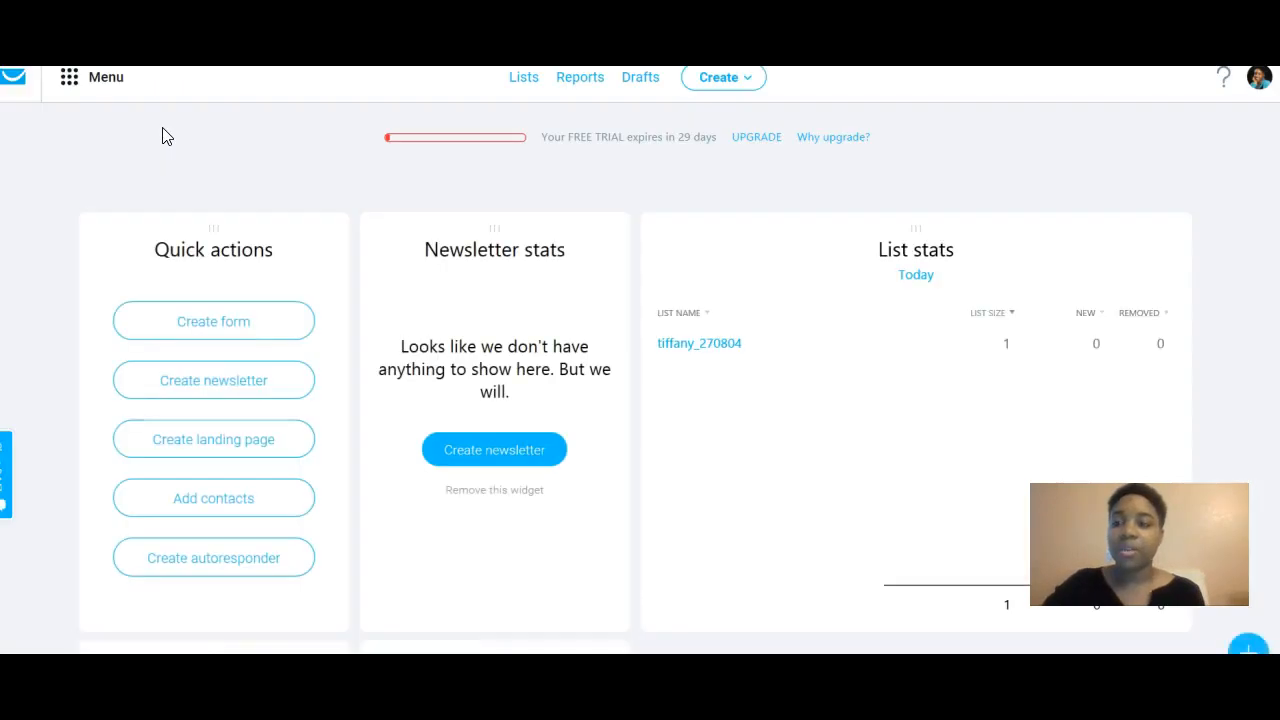
left_click(69, 79)
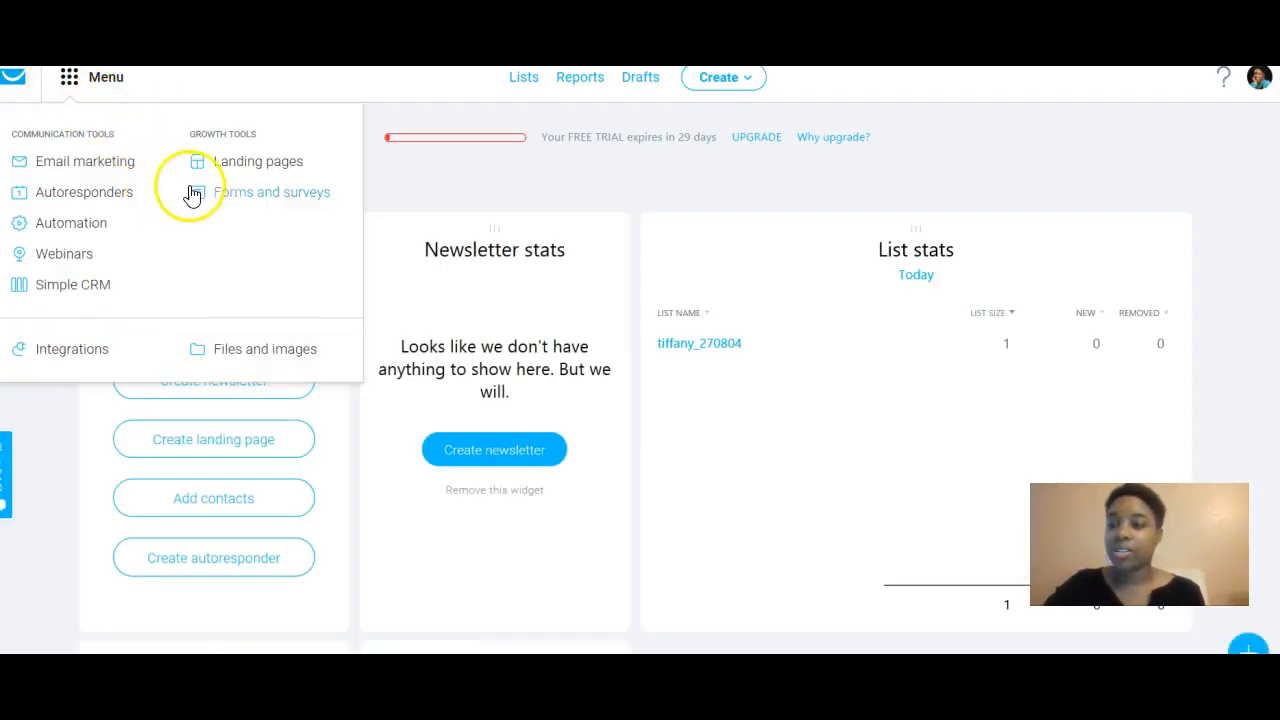
left_click(224, 192)
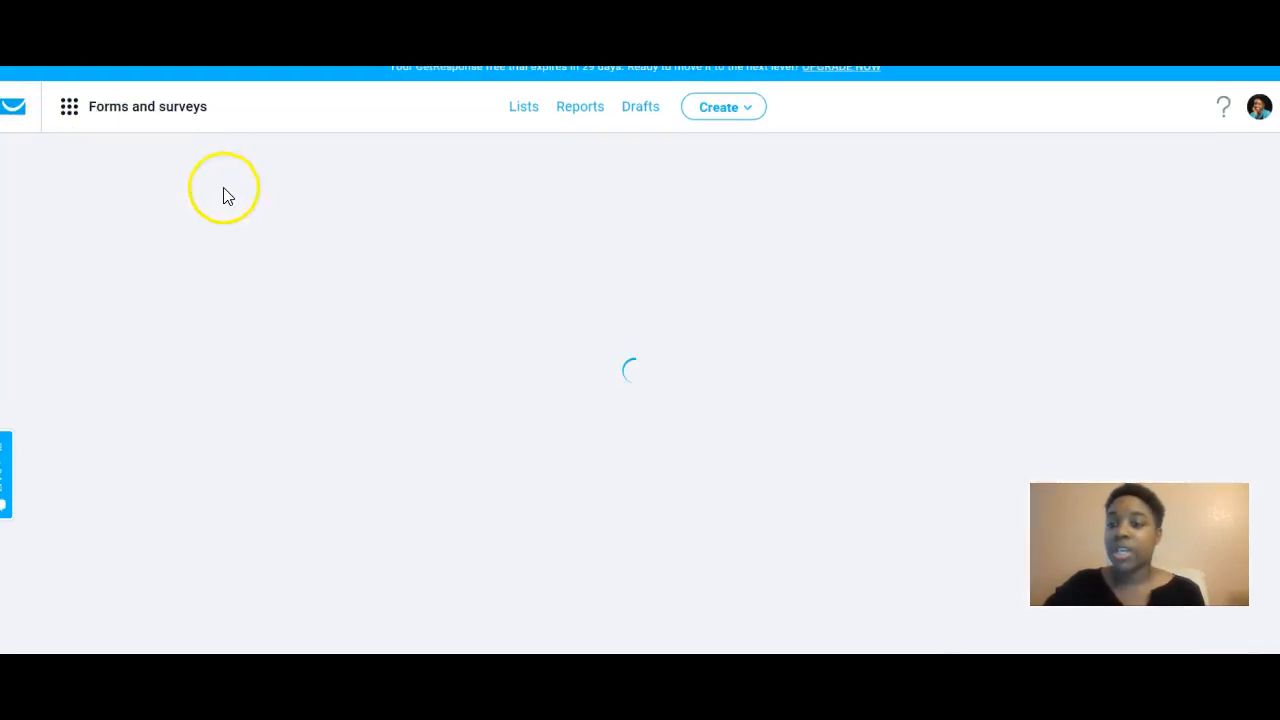
Start creating a new form from the Forms and surveys page and load the List Builder Wizard templates
scroll(585, 270, "down", 5)
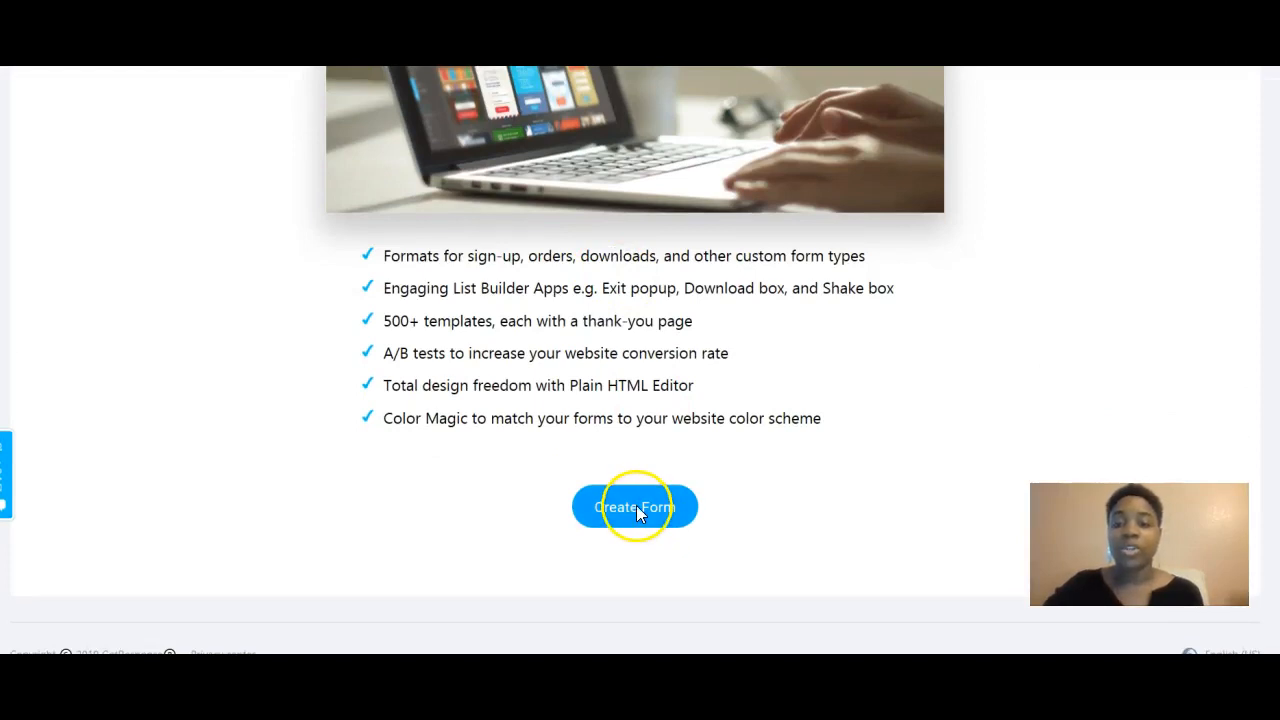
left_click(638, 510)
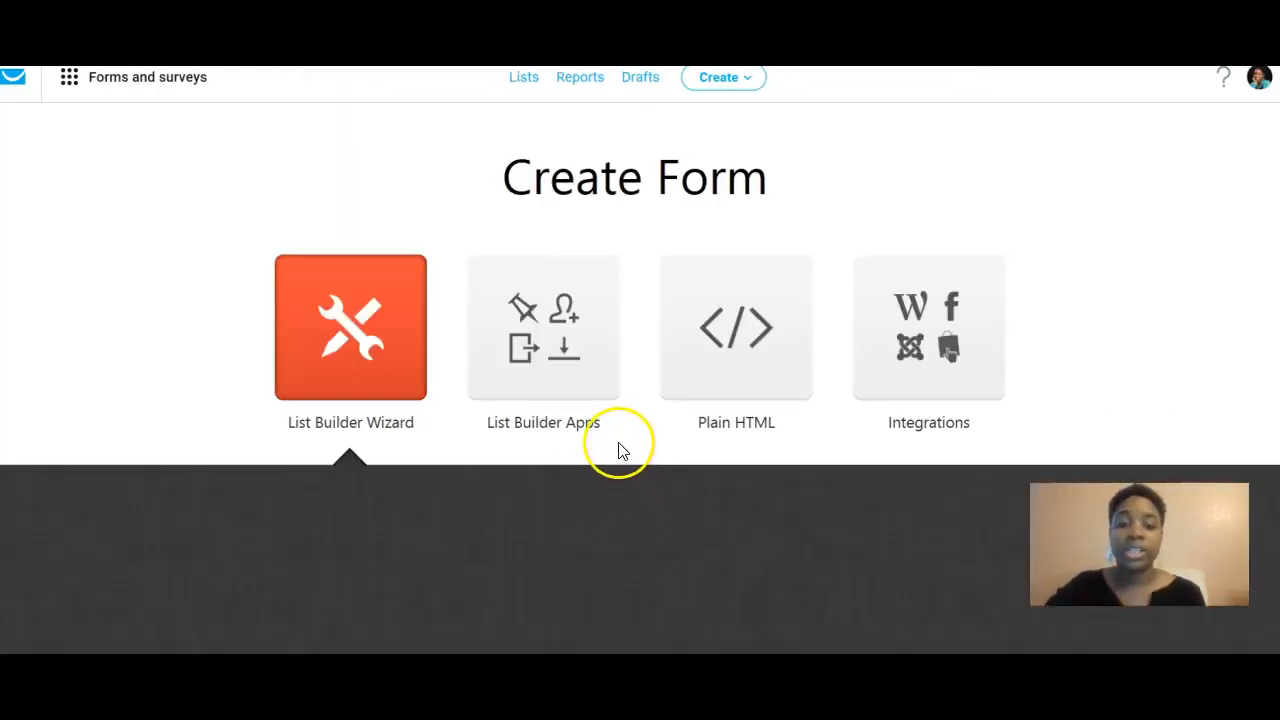
scroll(581, 384, "down", 4)
scroll(581, 385, "up", 3)
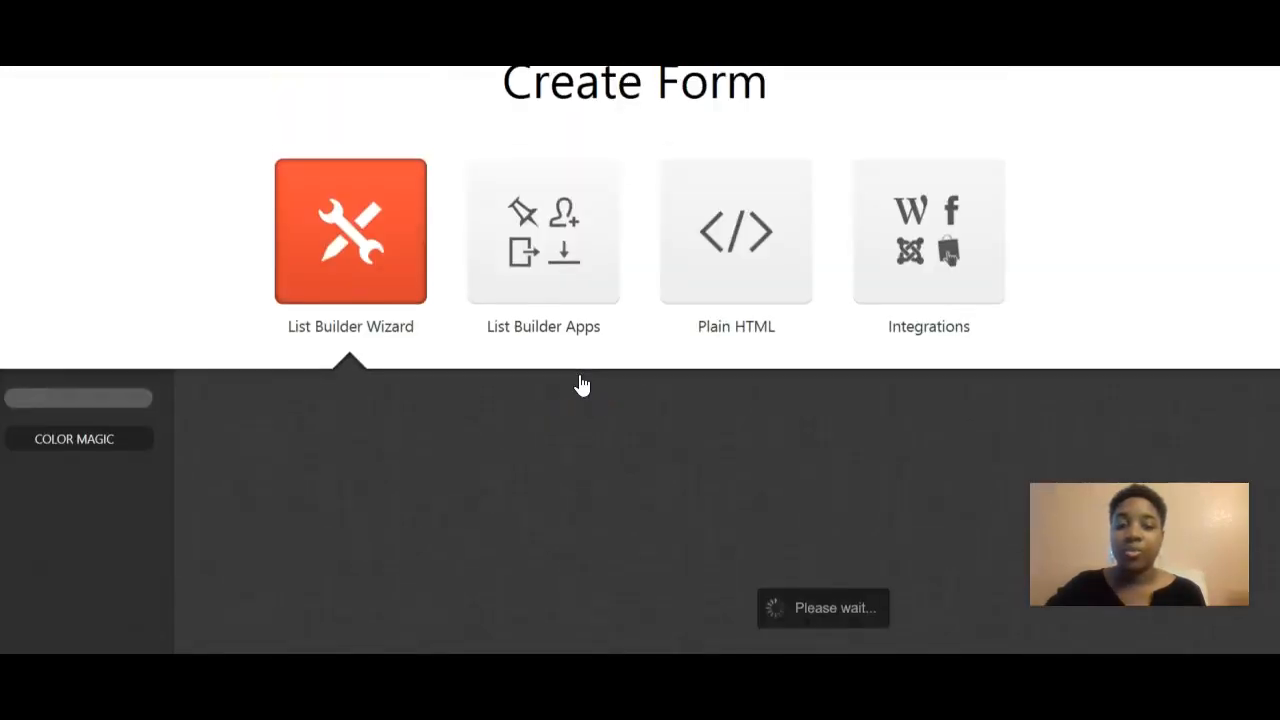
scroll(582, 384, "up", 1)
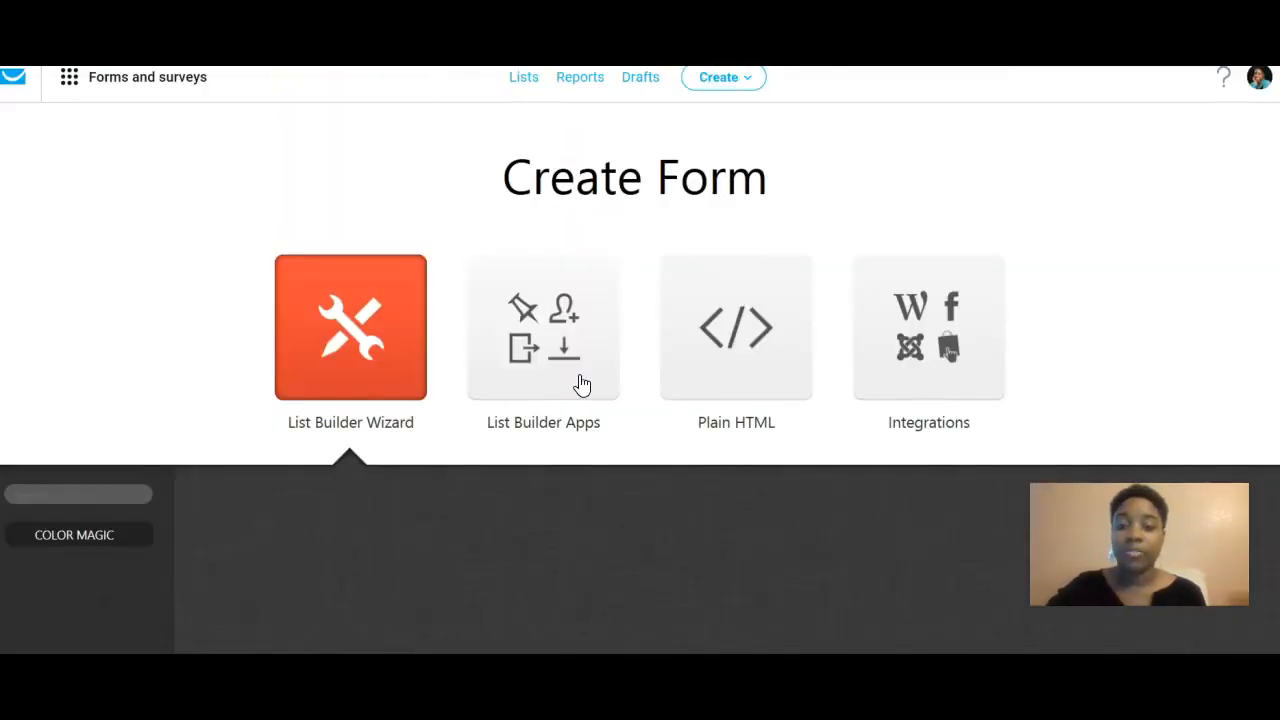
scroll(581, 384, "down", 1)
scroll(580, 383, "up", 1)
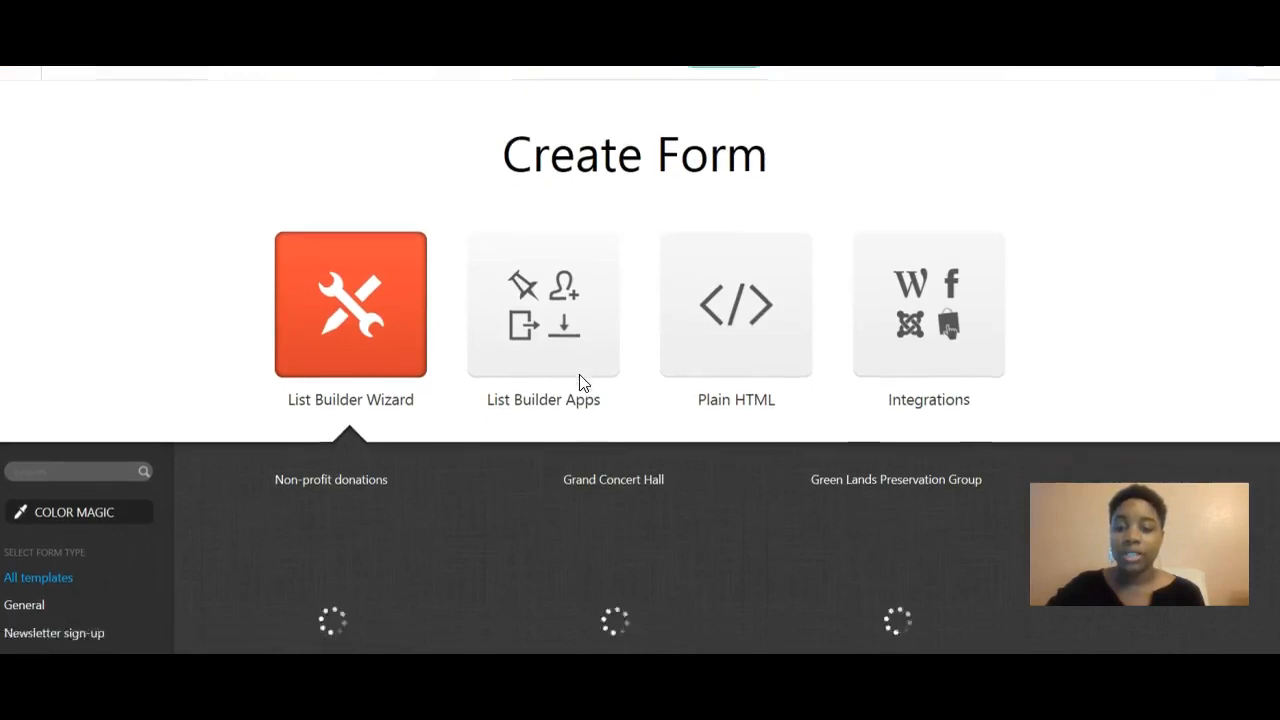
Look through the sign-up form templates in the List Builder Wizard gallery, covering their designs and form types
scroll(580, 383, "down", 2)
scroll(579, 374, "down", 1)
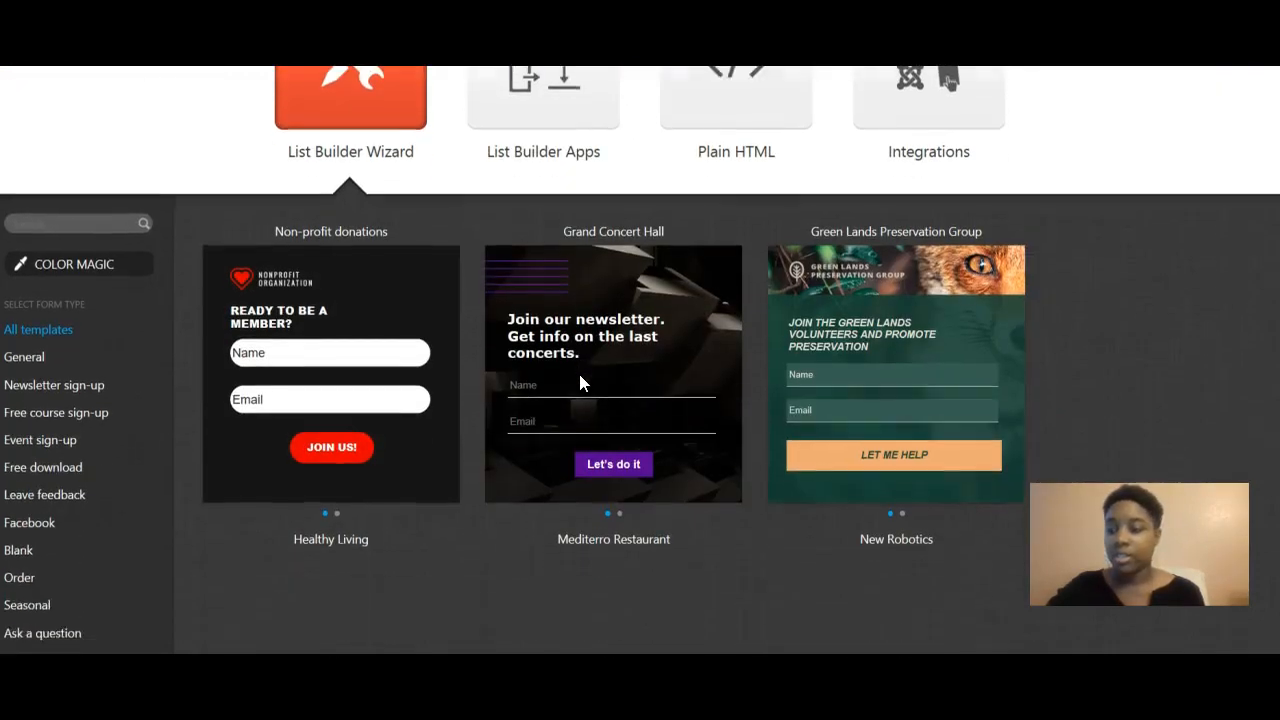
scroll(579, 374, "down", 1)
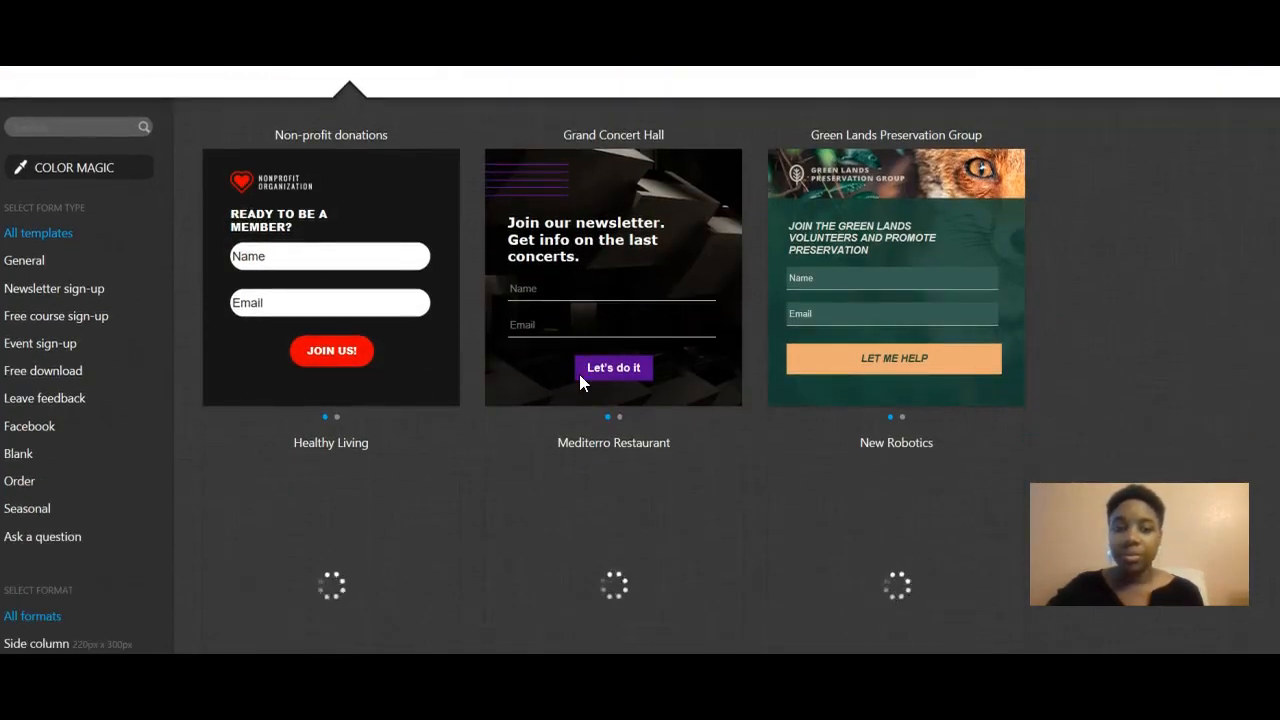
scroll(579, 374, "up", 3)
scroll(580, 380, "down", 3)
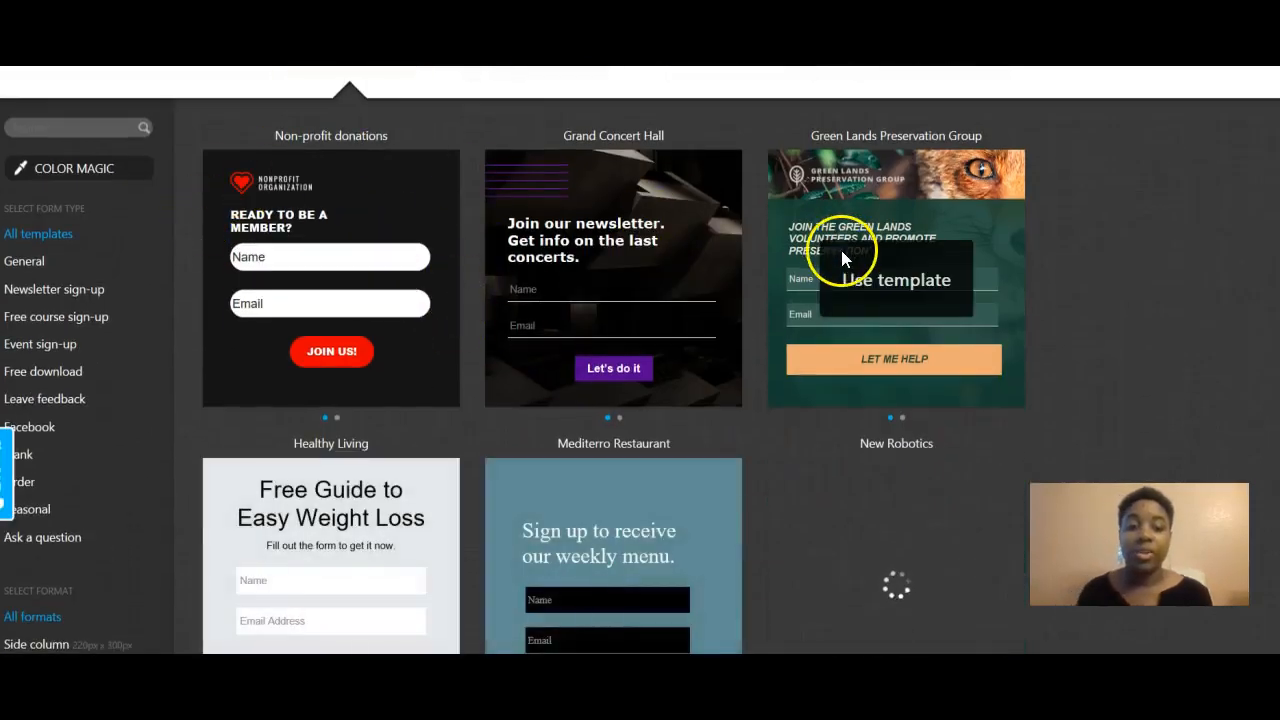
scroll(837, 300, "down", 3)
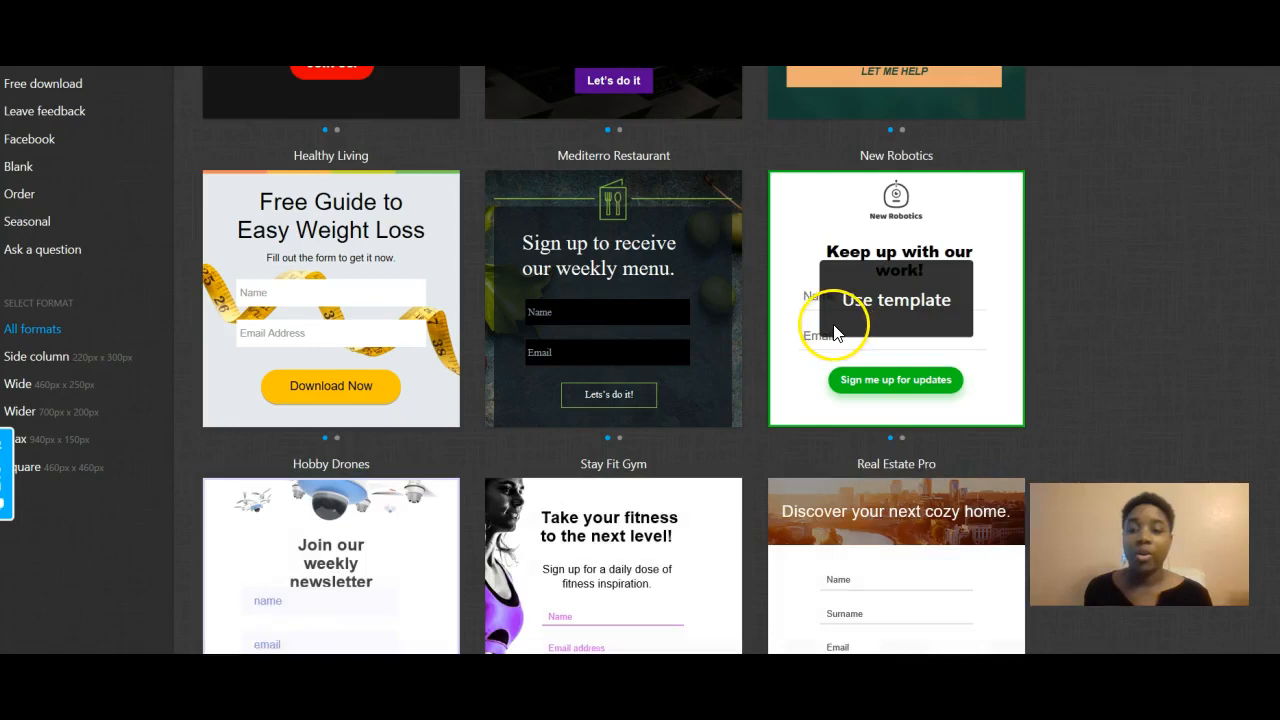
scroll(720, 334, "down", 4)
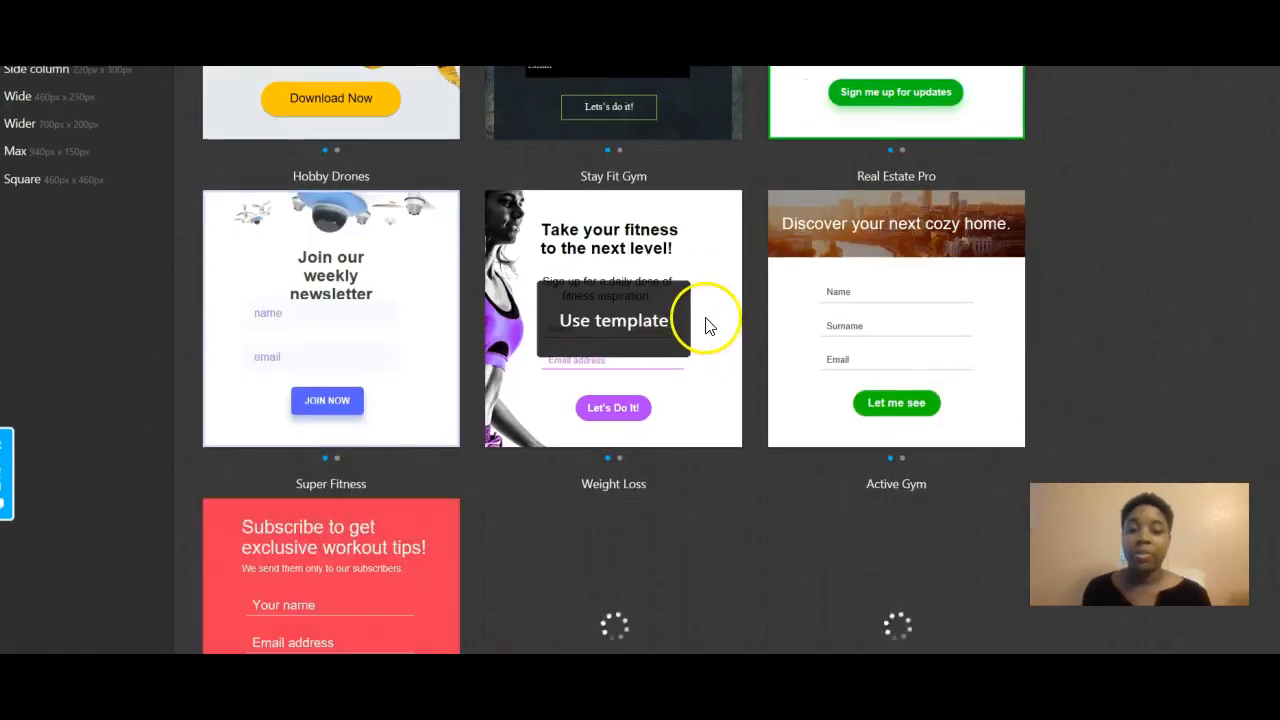
scroll(705, 326, "down", 3)
scroll(701, 321, "down", 7)
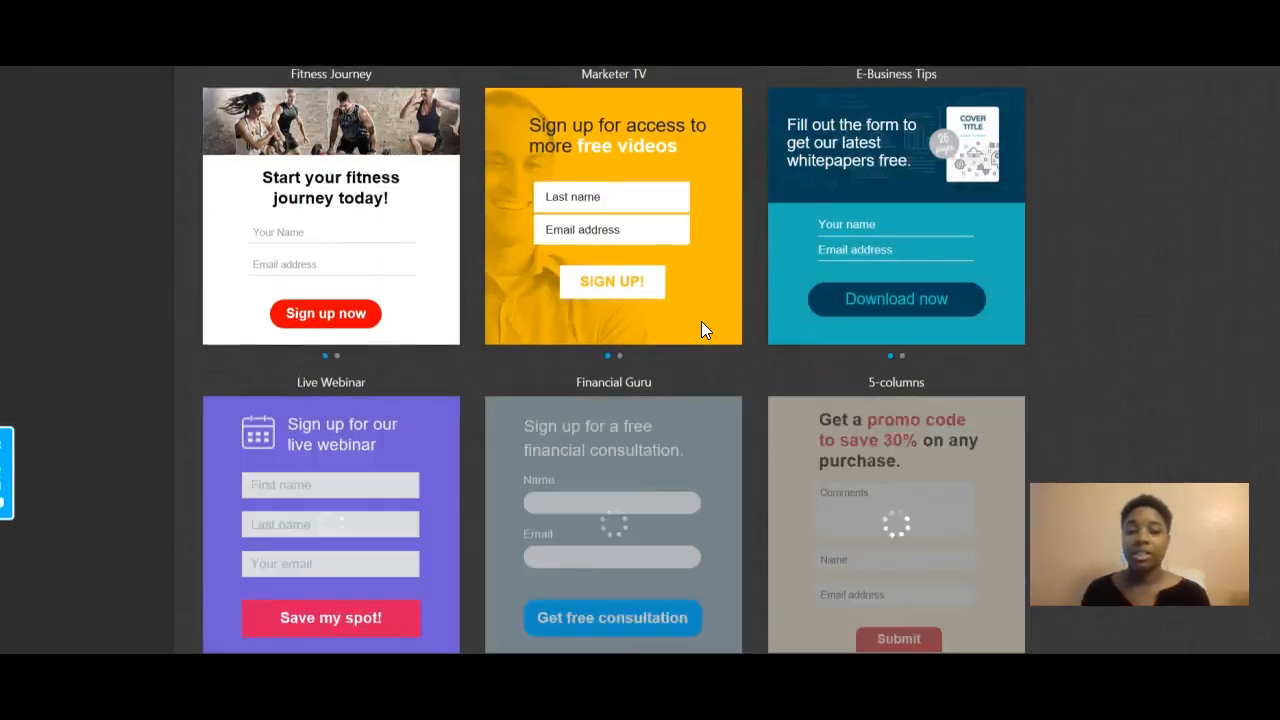
scroll(701, 321, "down", 3)
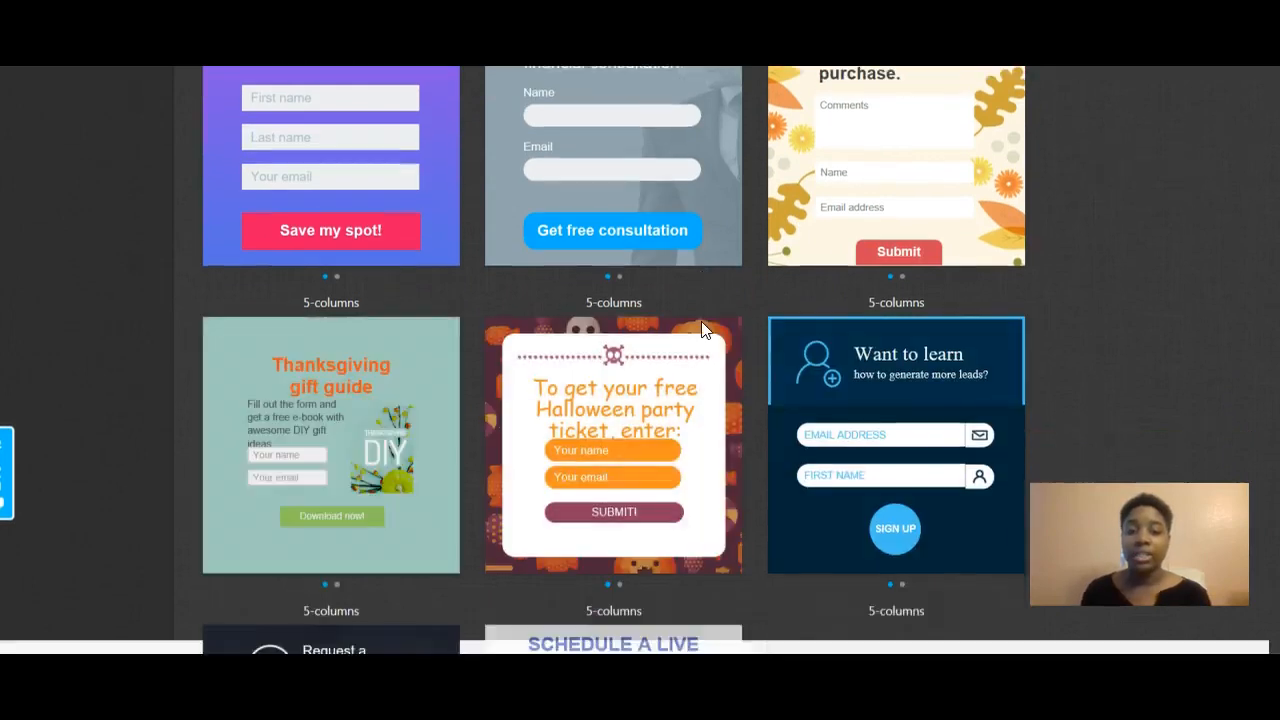
scroll(705, 328, "down", 7)
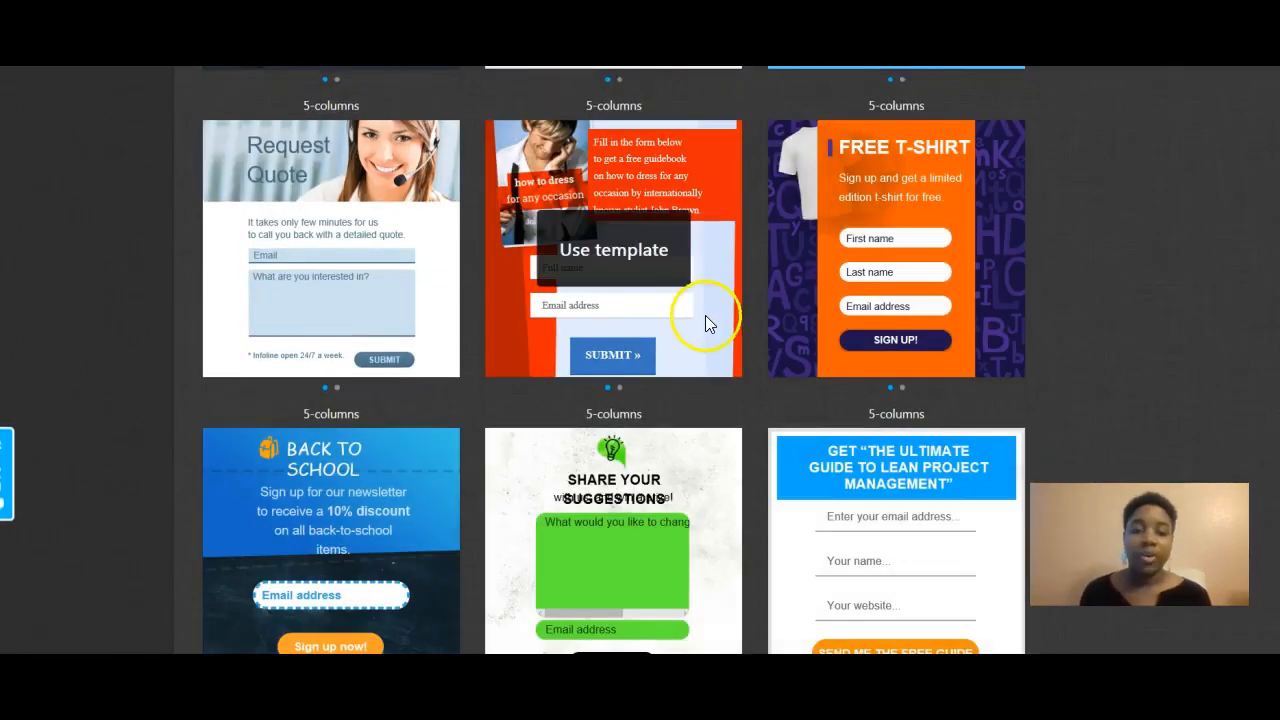
scroll(705, 315, "down", 3)
scroll(705, 322, "down", 3)
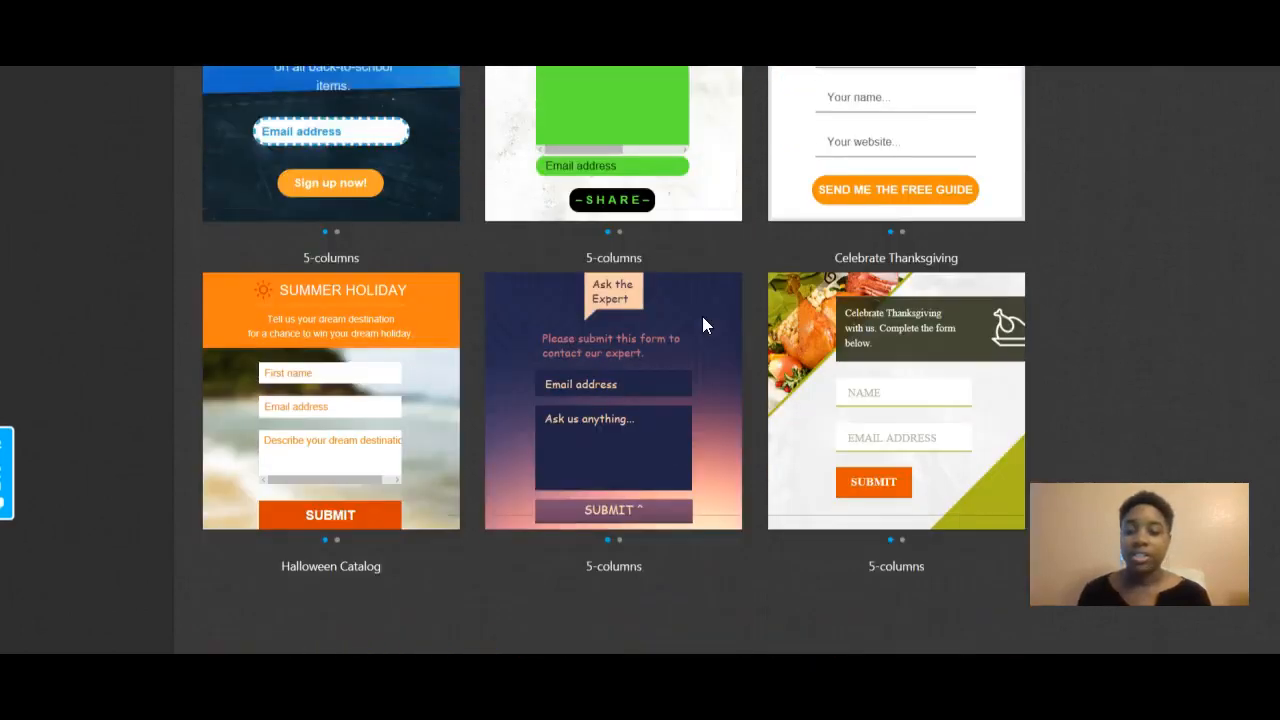
scroll(702, 316, "up", 10)
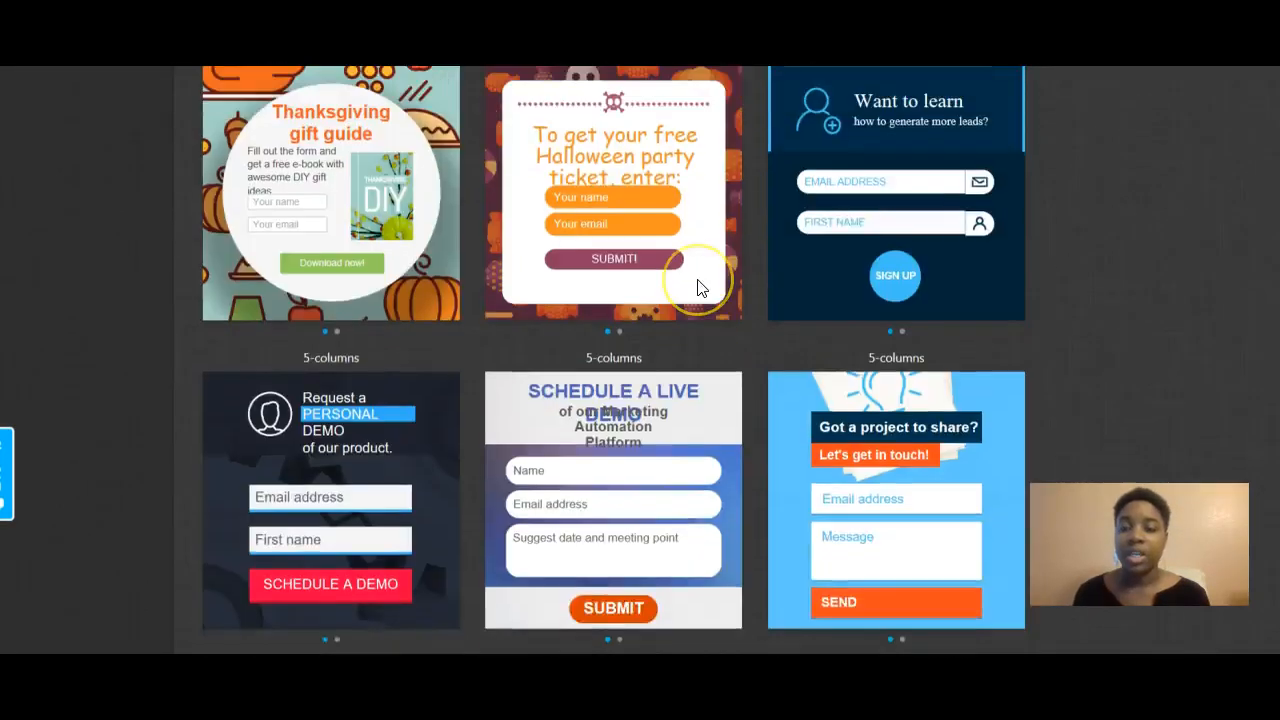
scroll(697, 279, "up", 10)
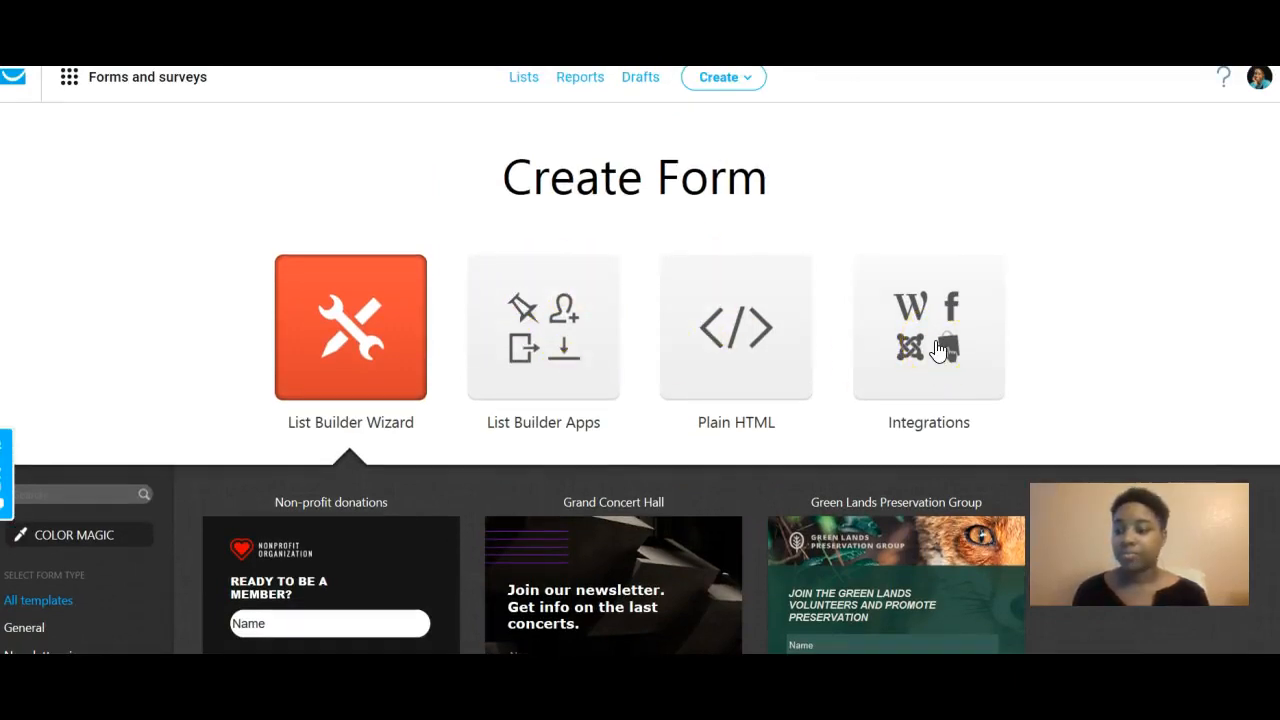
Review the form integrations offered for connecting a website, from Facebook Web Form App and WordPress to Drupal
left_click(975, 302)
scroll(985, 306, "down", 5)
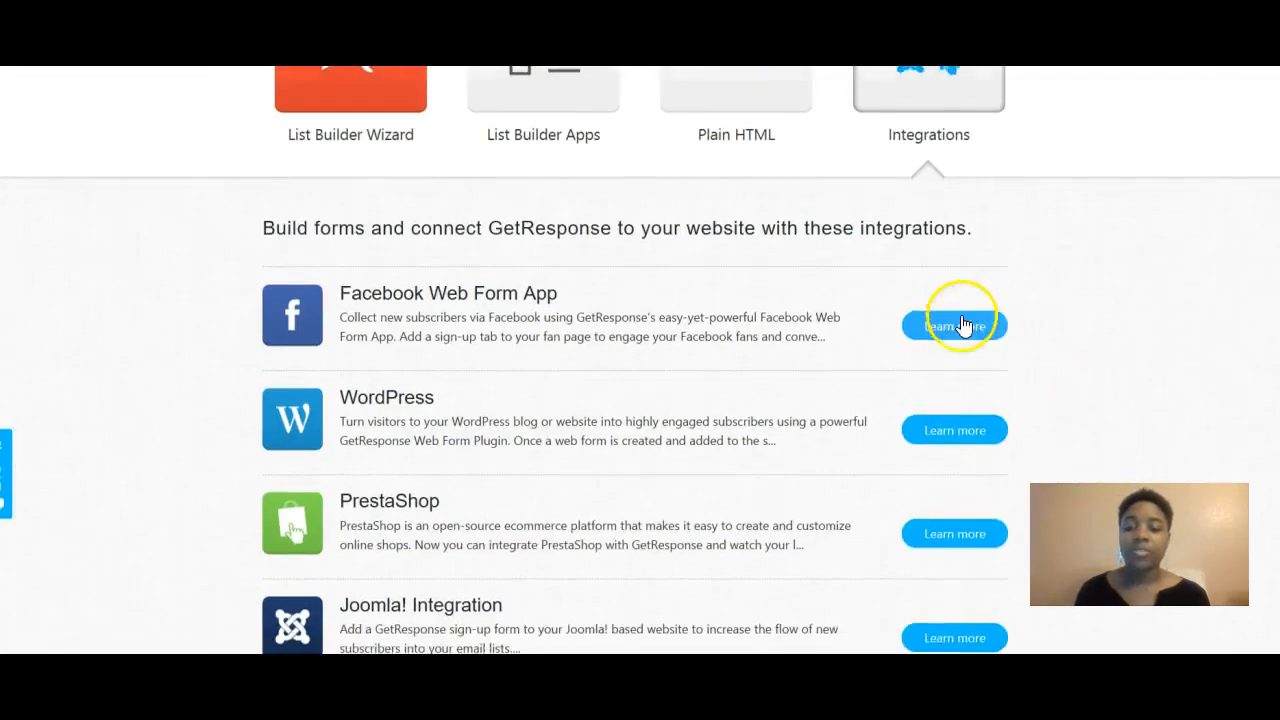
scroll(712, 330, "up", 5)
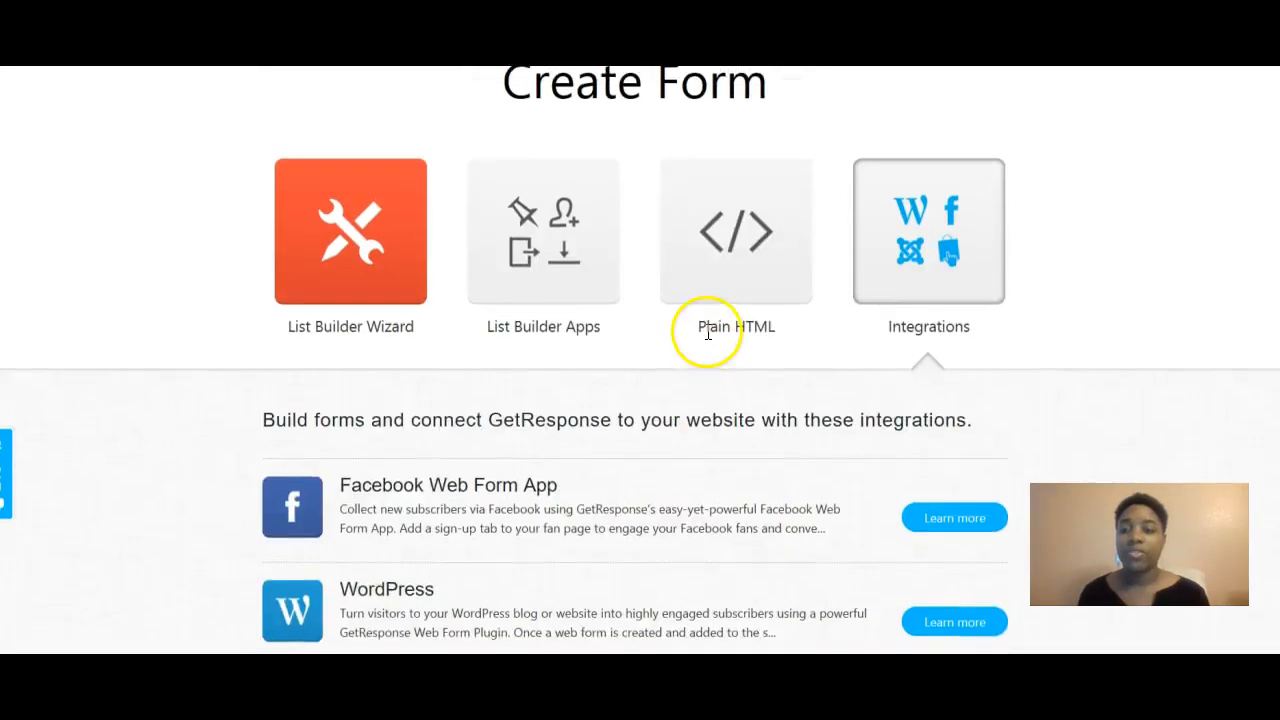
scroll(710, 338, "down", 4)
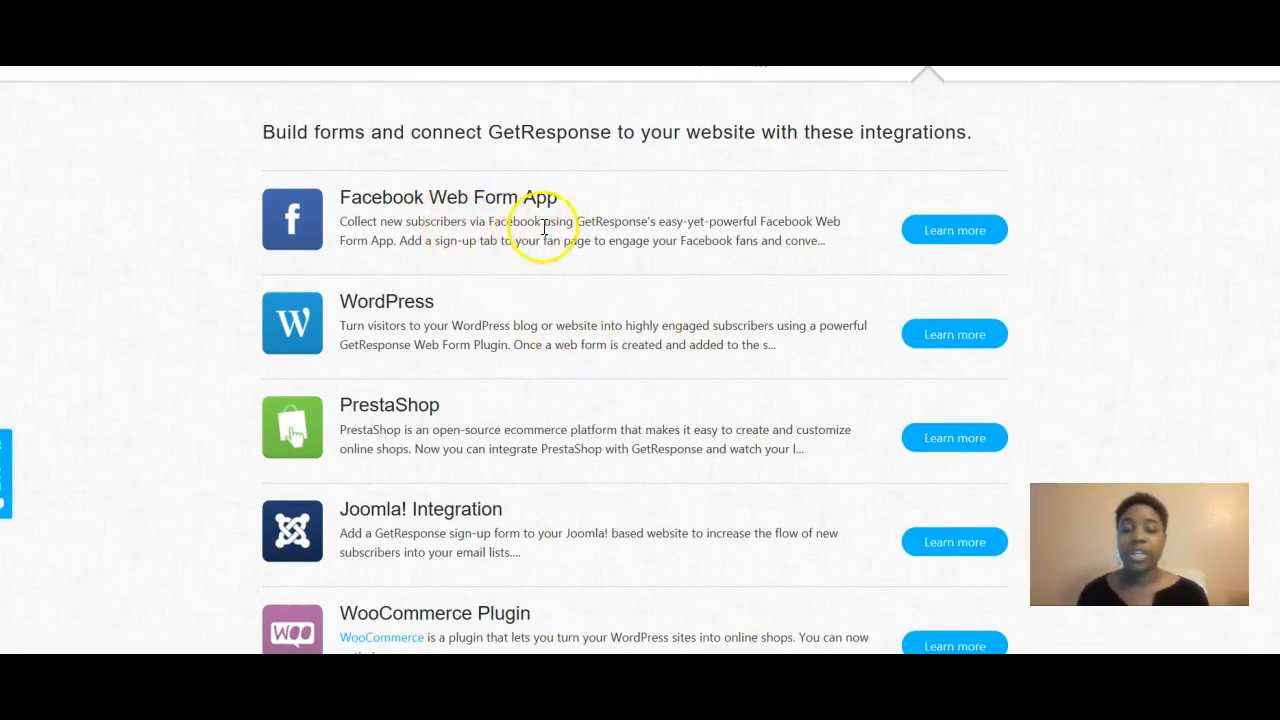
scroll(585, 258, "down", 1)
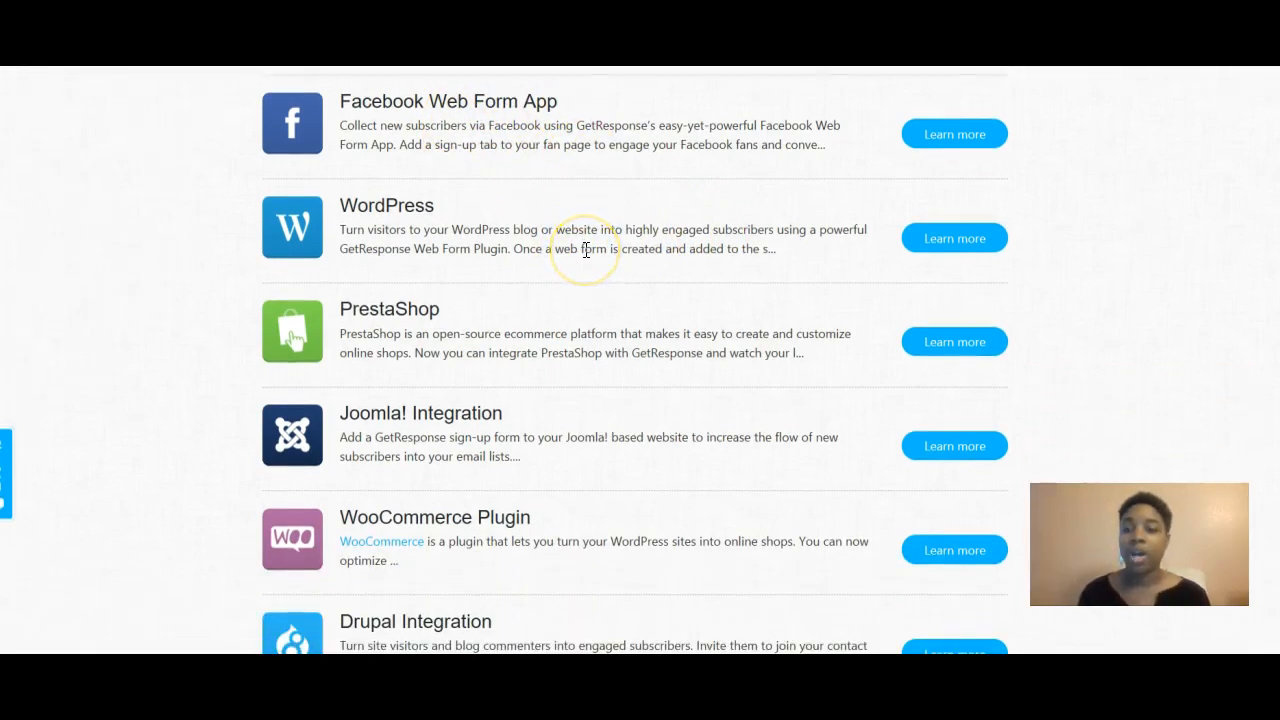
scroll(593, 240, "down", 1)
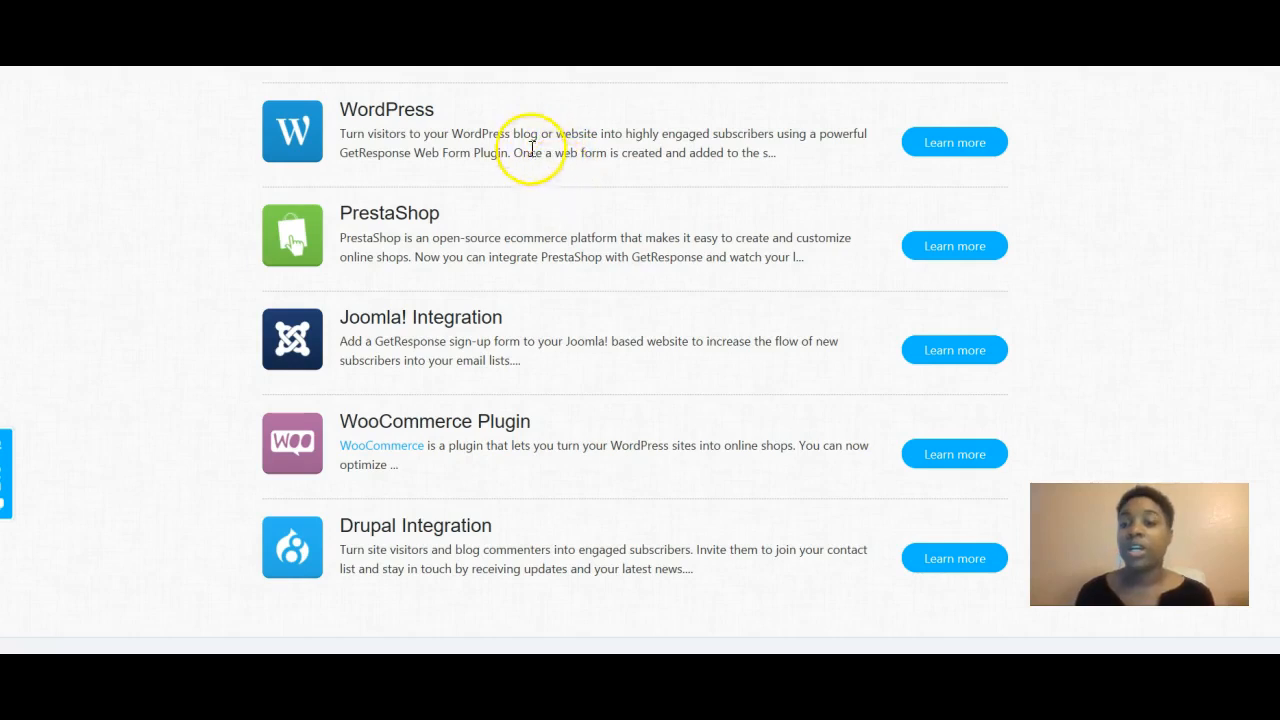
scroll(605, 133, "down", 1)
scroll(605, 133, "down", 1)
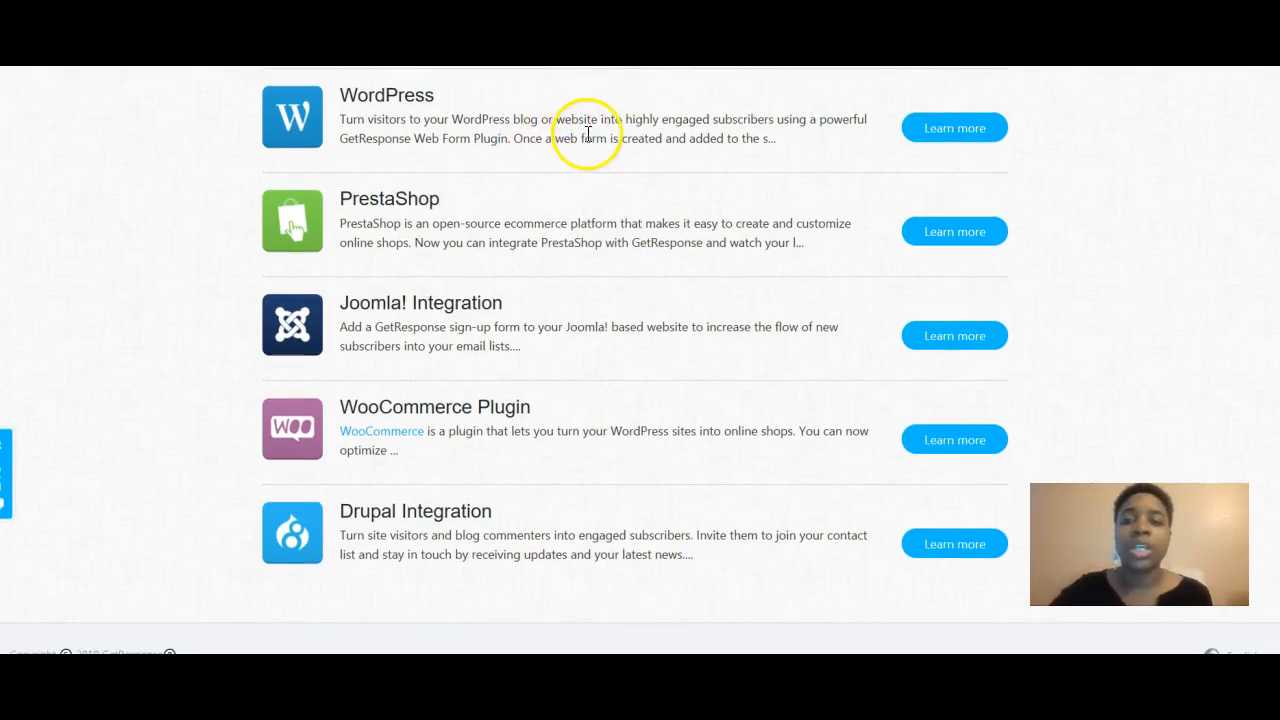
scroll(585, 135, "up", 2)
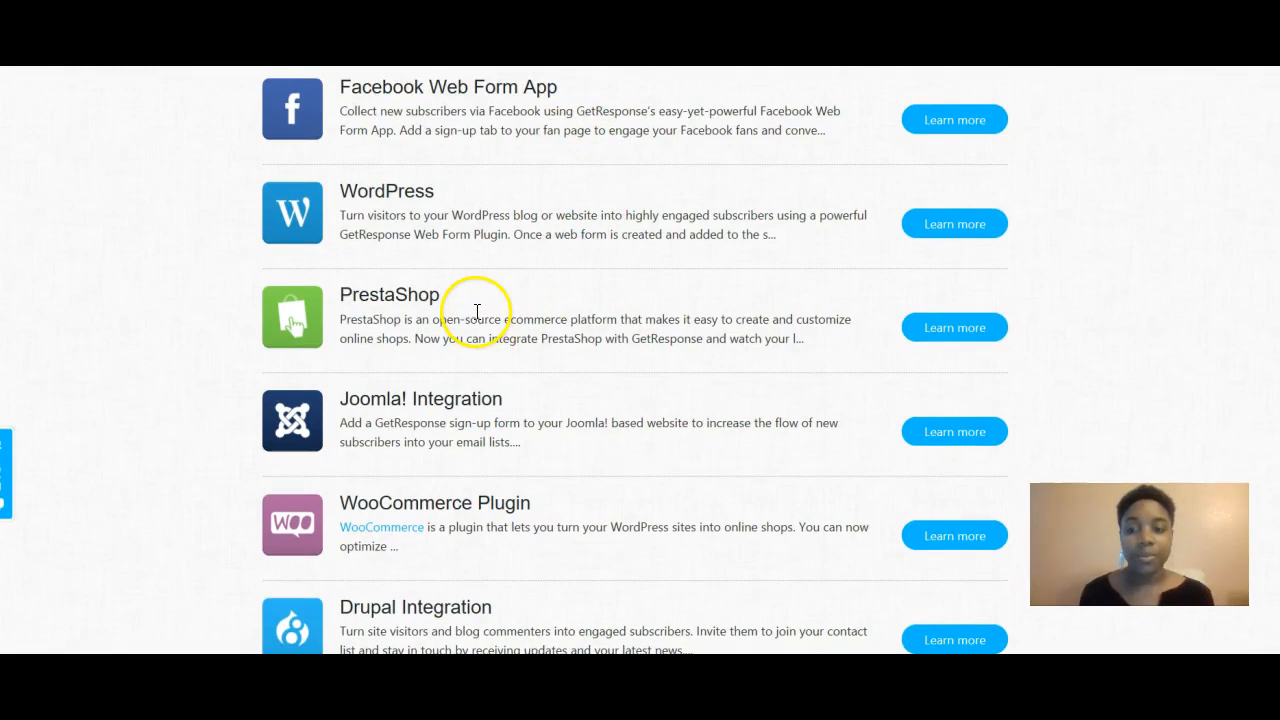
scroll(475, 317, "down", 2)
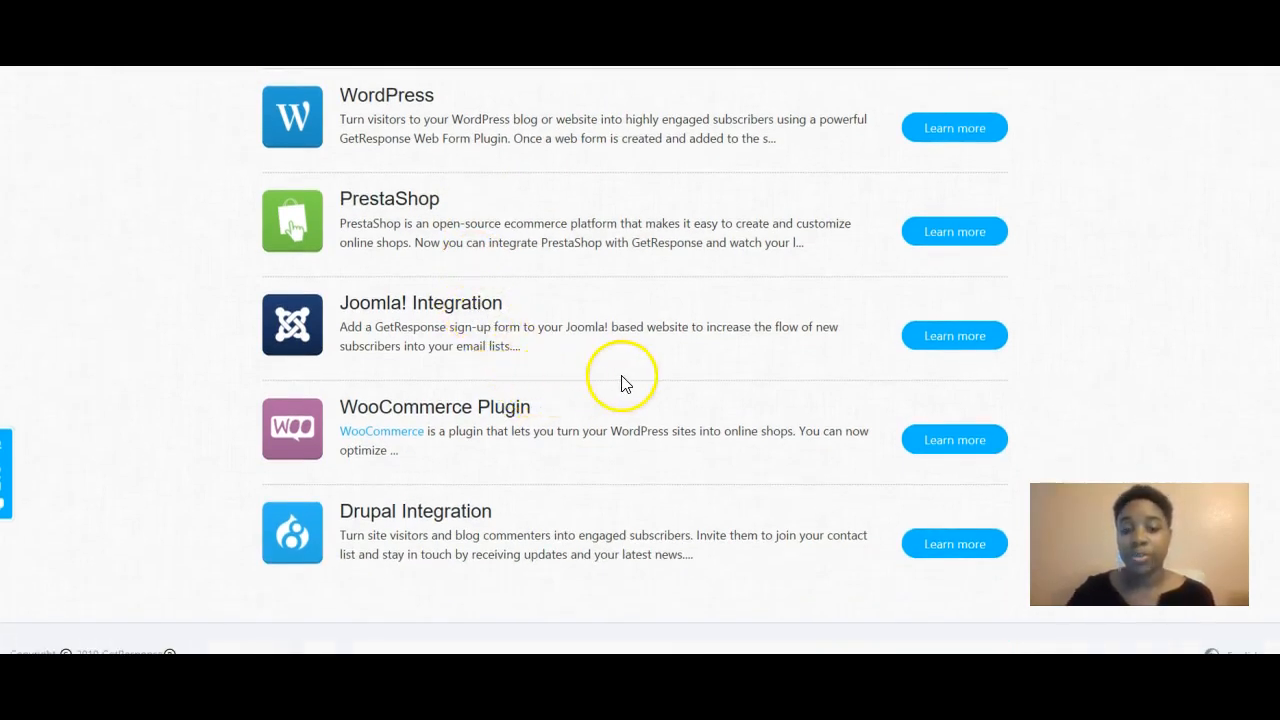
scroll(621, 383, "up", 10)
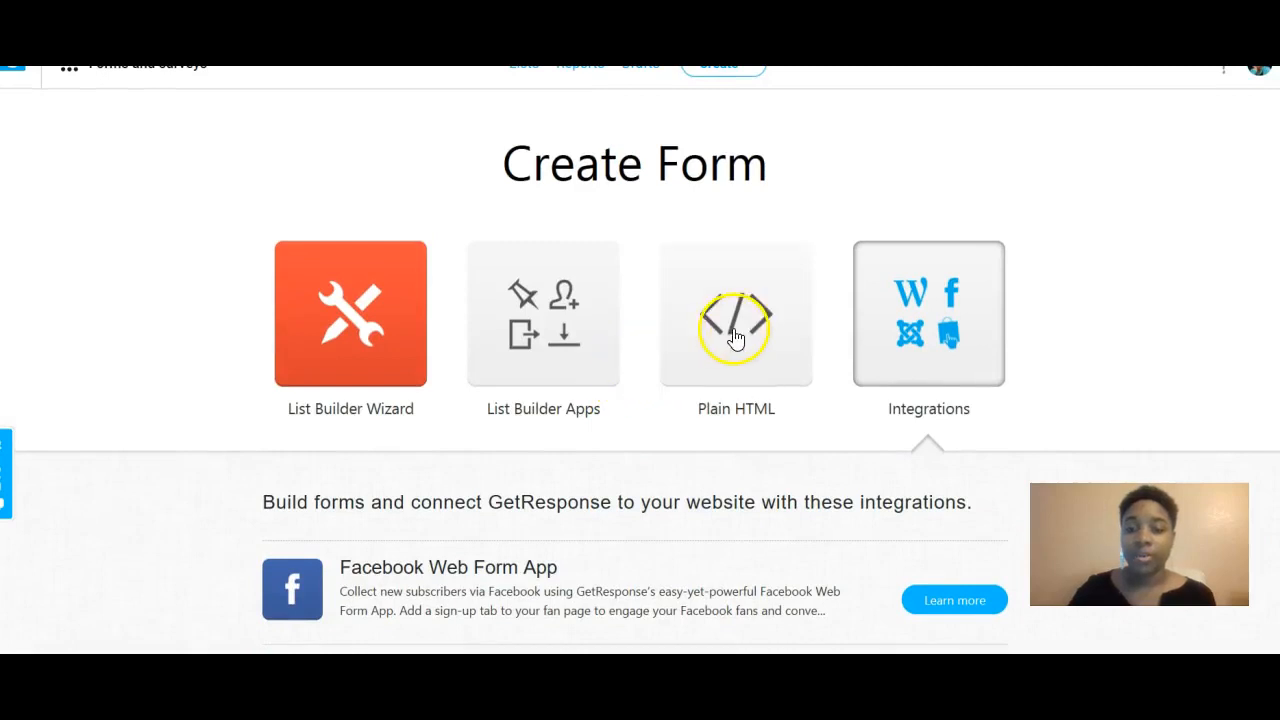
Review the List Builder Apps available for forms, such as Download box, Exit Popup and Scroll Form
left_click(567, 356)
scroll(660, 345, "down", 2)
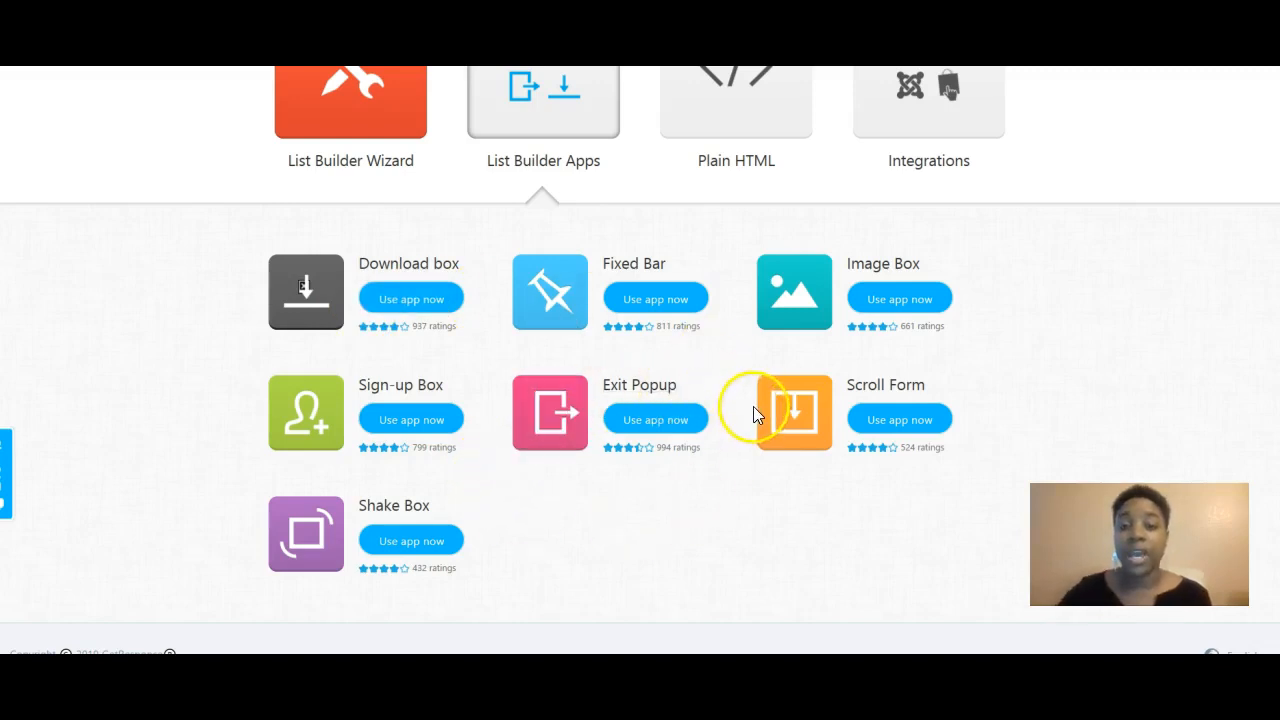
scroll(753, 406, "up", 2)
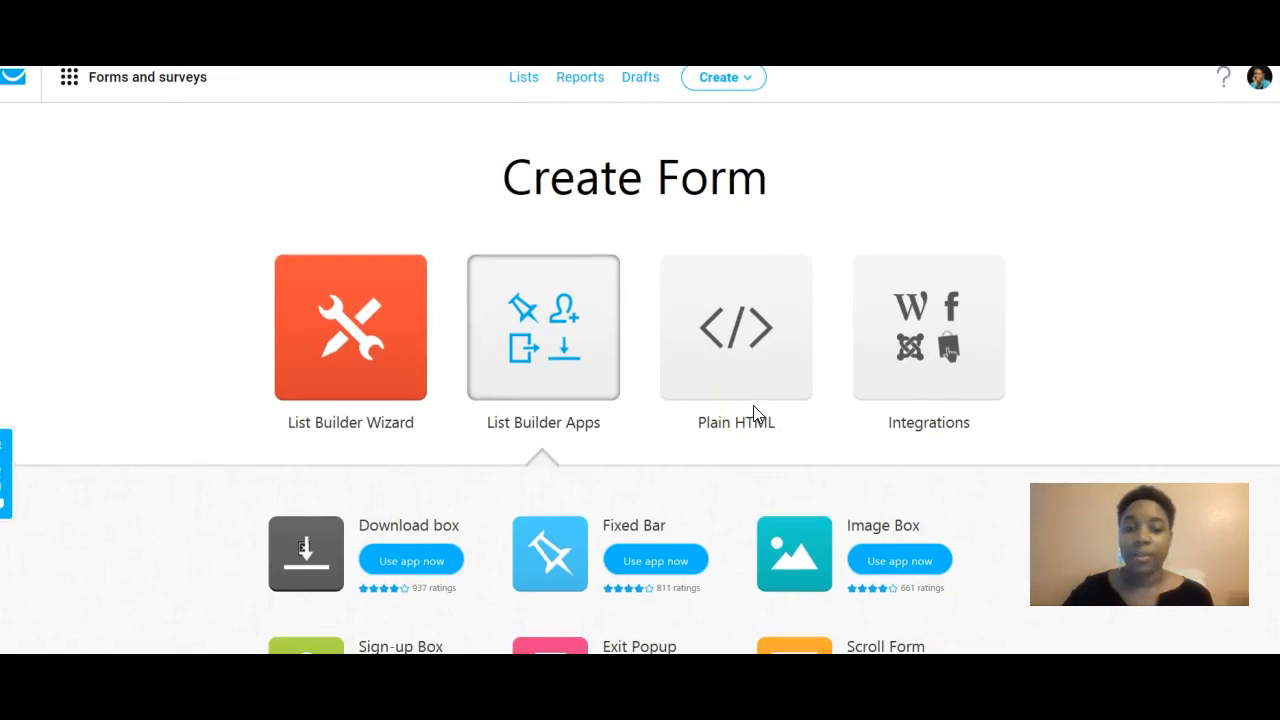
Check the Plain HTML form option with its preview and settings, and return to the List Builder Wizard templates
left_click(787, 377)
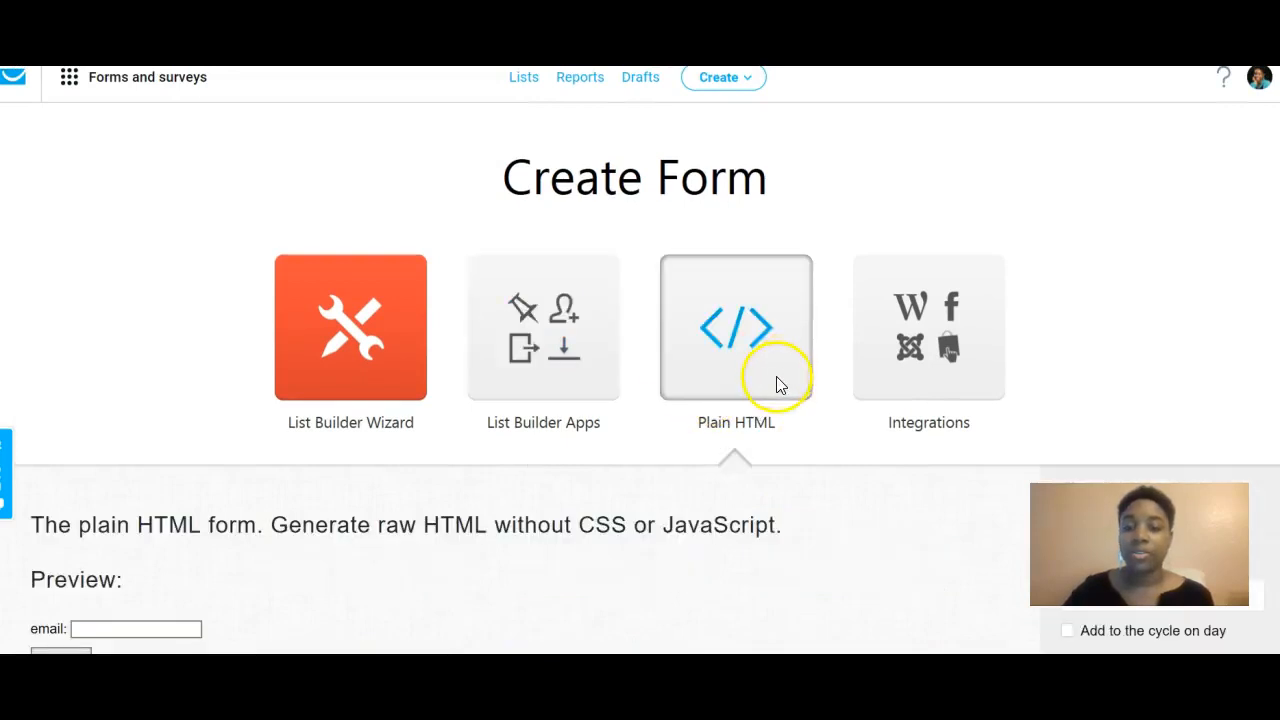
scroll(785, 380, "down", 4)
scroll(779, 385, "up", 3)
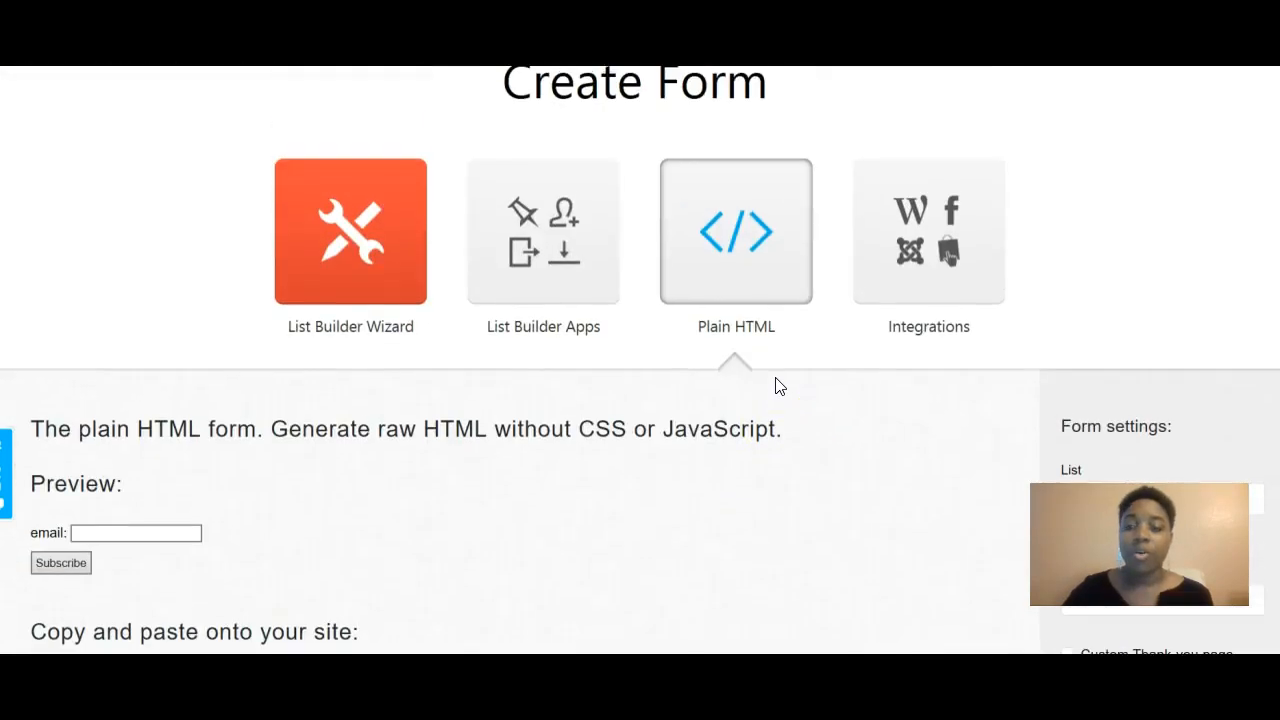
scroll(777, 383, "up", 1)
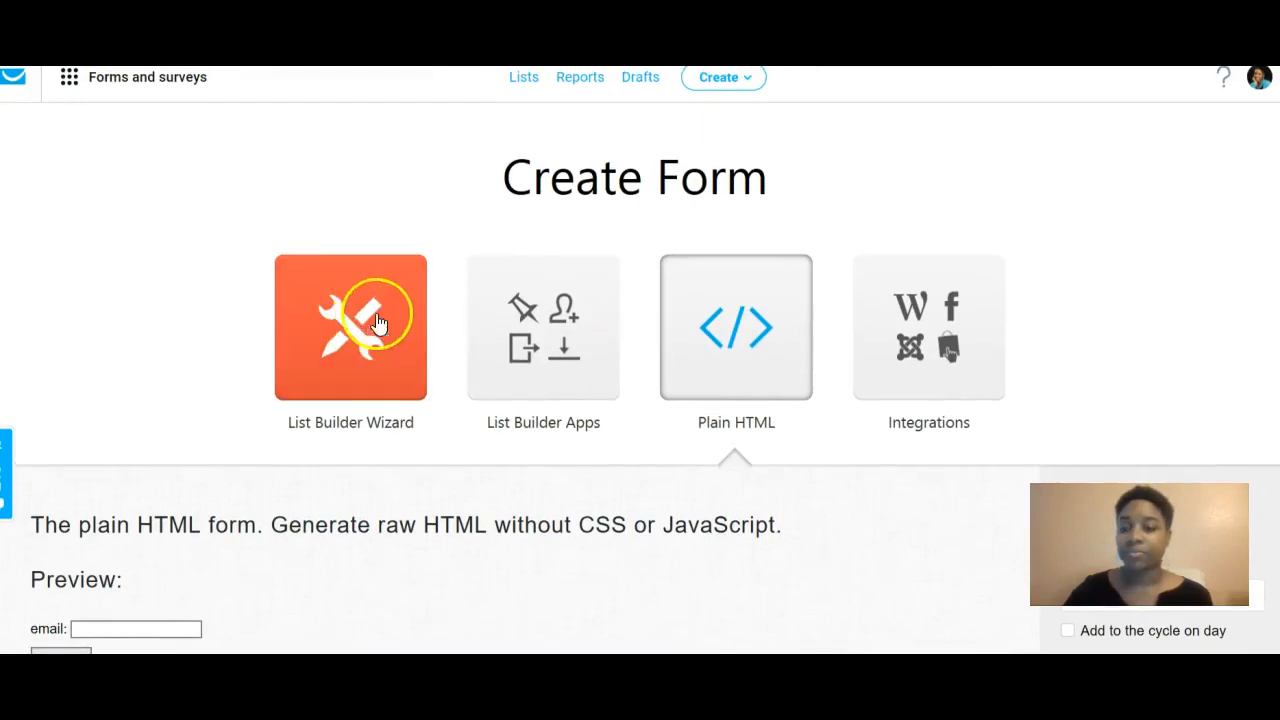
left_click(343, 302)
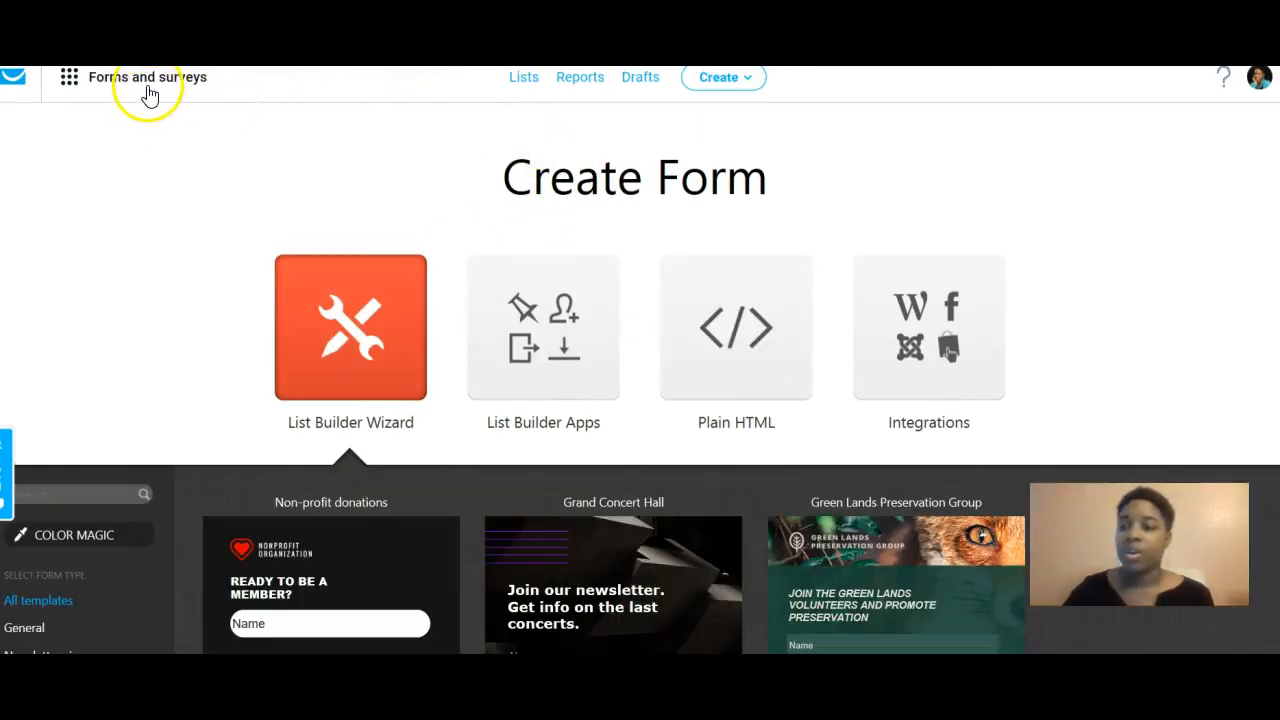
Open the account upgrade page and compare the monthly Email, Pro, Max and Enterprise plans
left_click(69, 84)
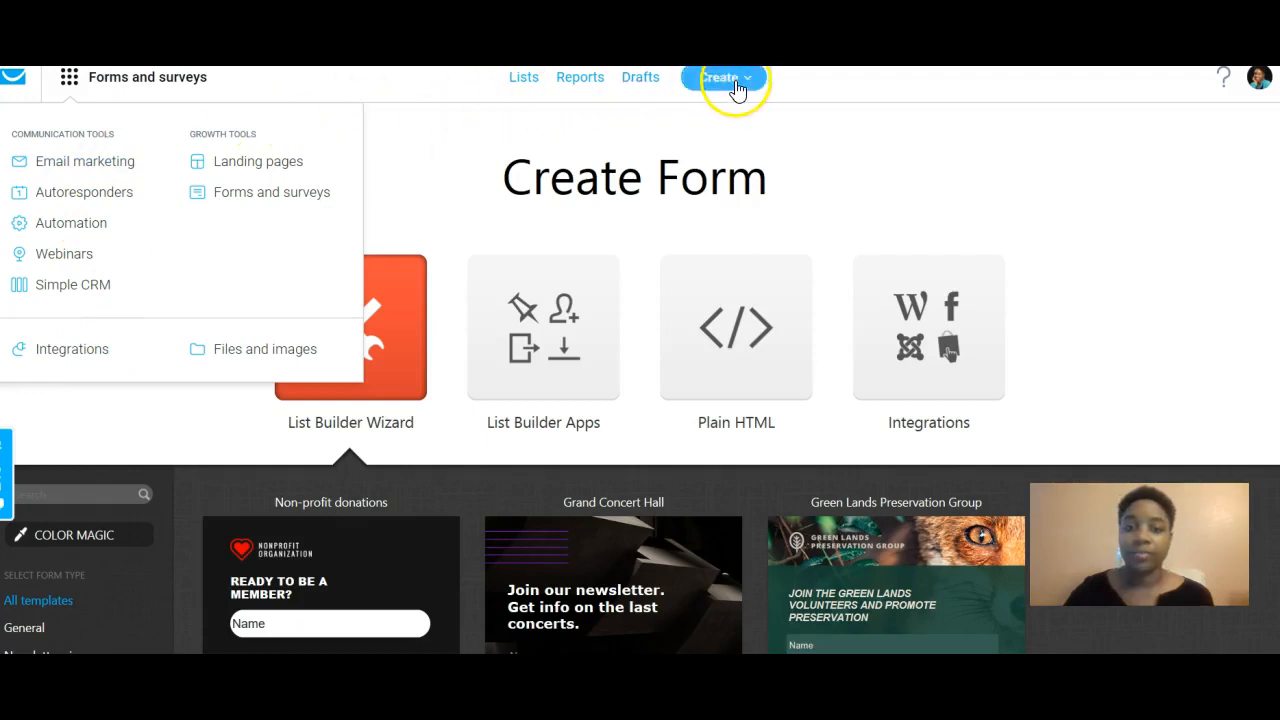
left_click(1259, 80)
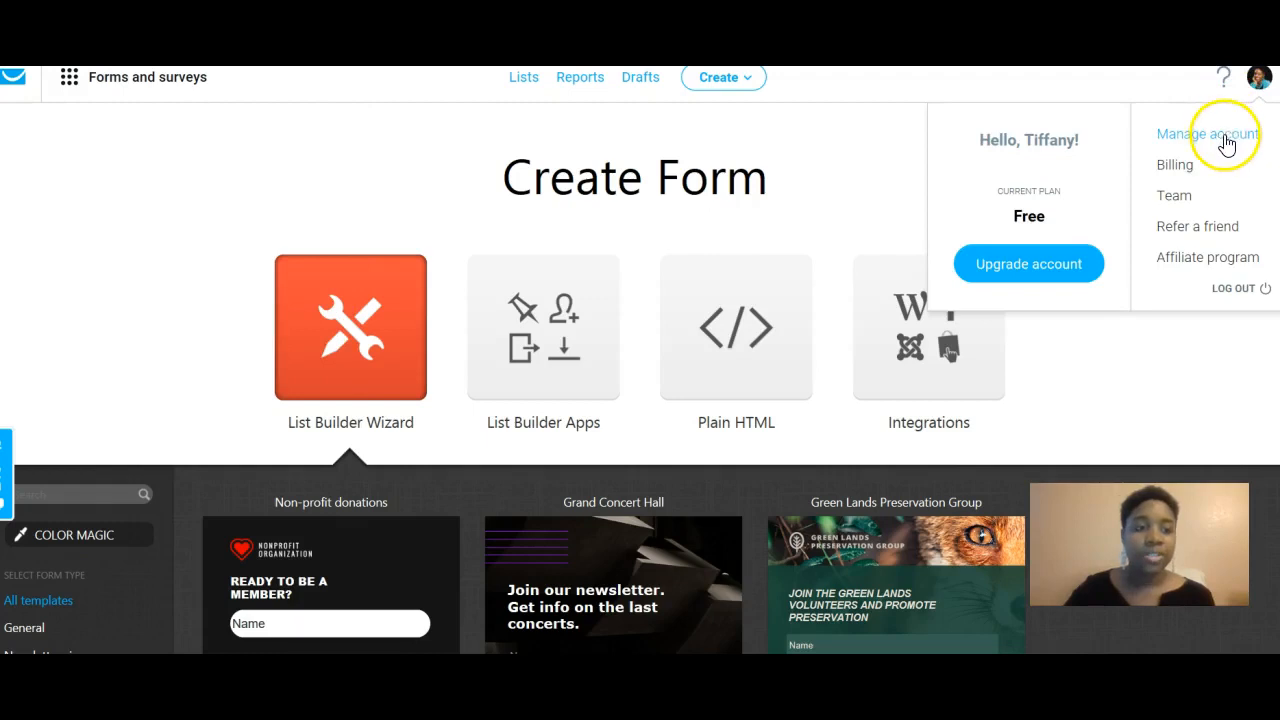
left_click(1037, 268)
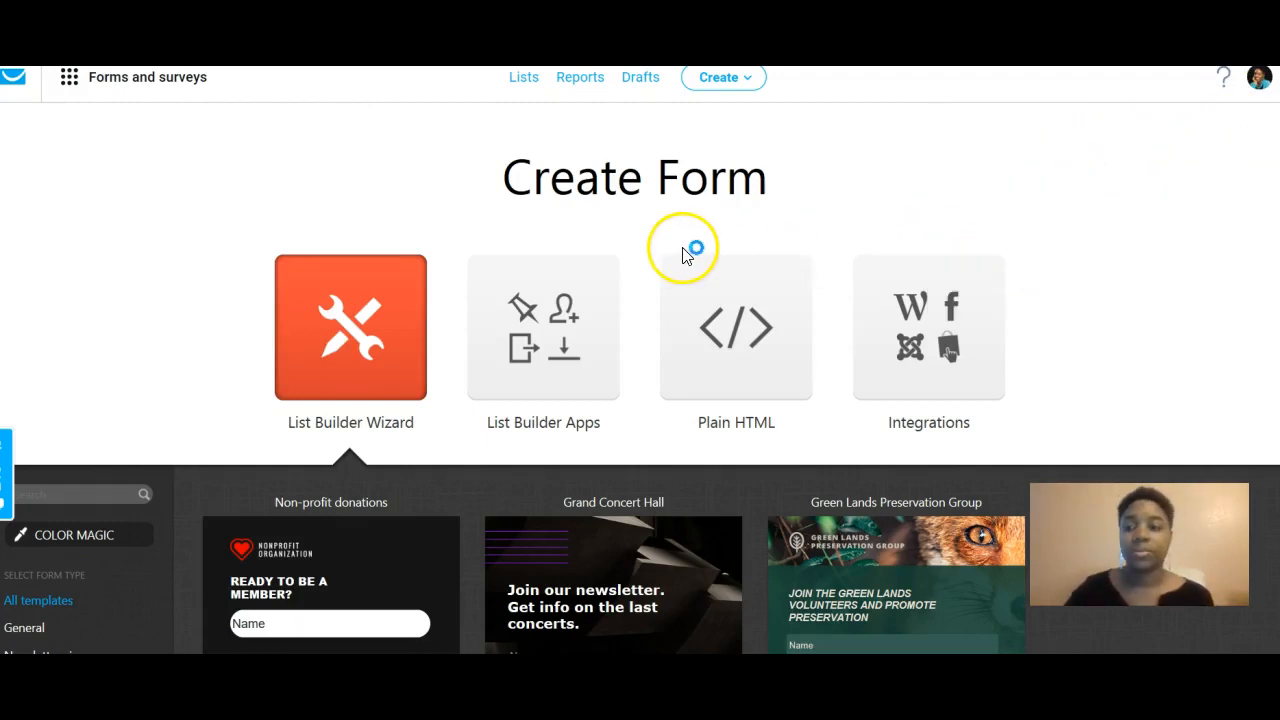
scroll(712, 253, "down", 2)
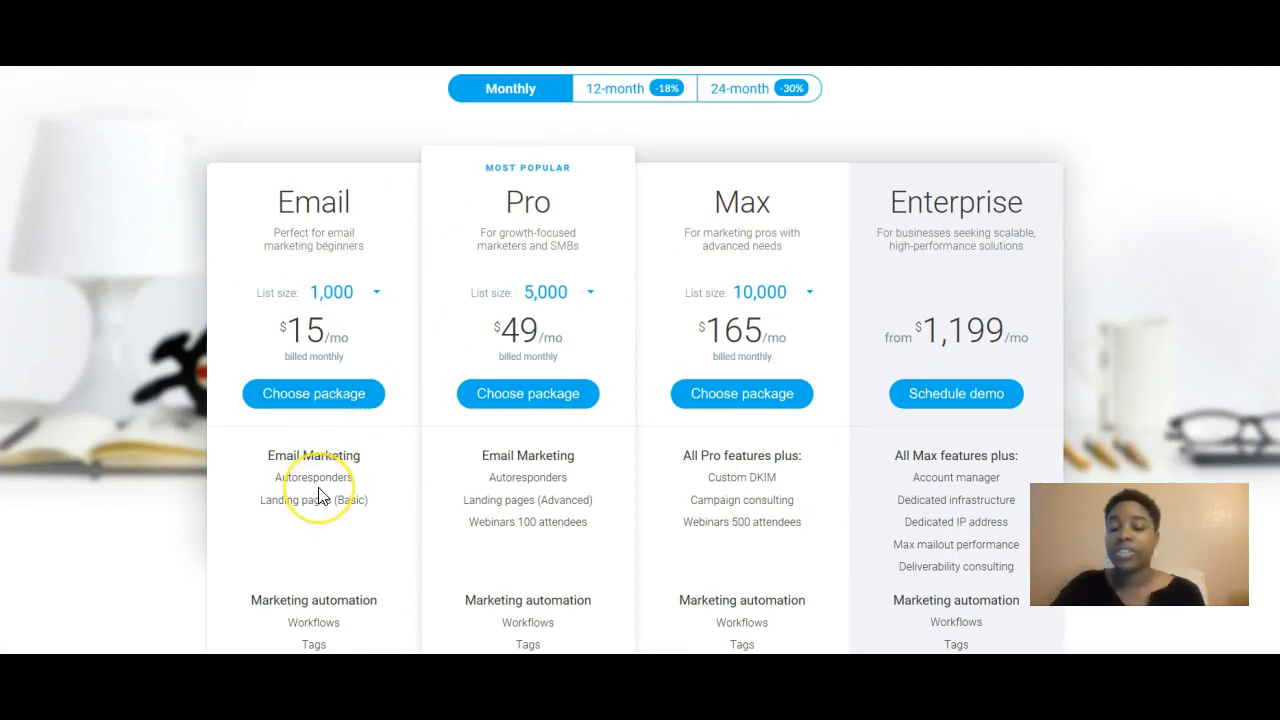
Examine the Email plan's monthly price, list size, email marketing features, marketing automation features and user allowance
scroll(318, 497, "down", 7)
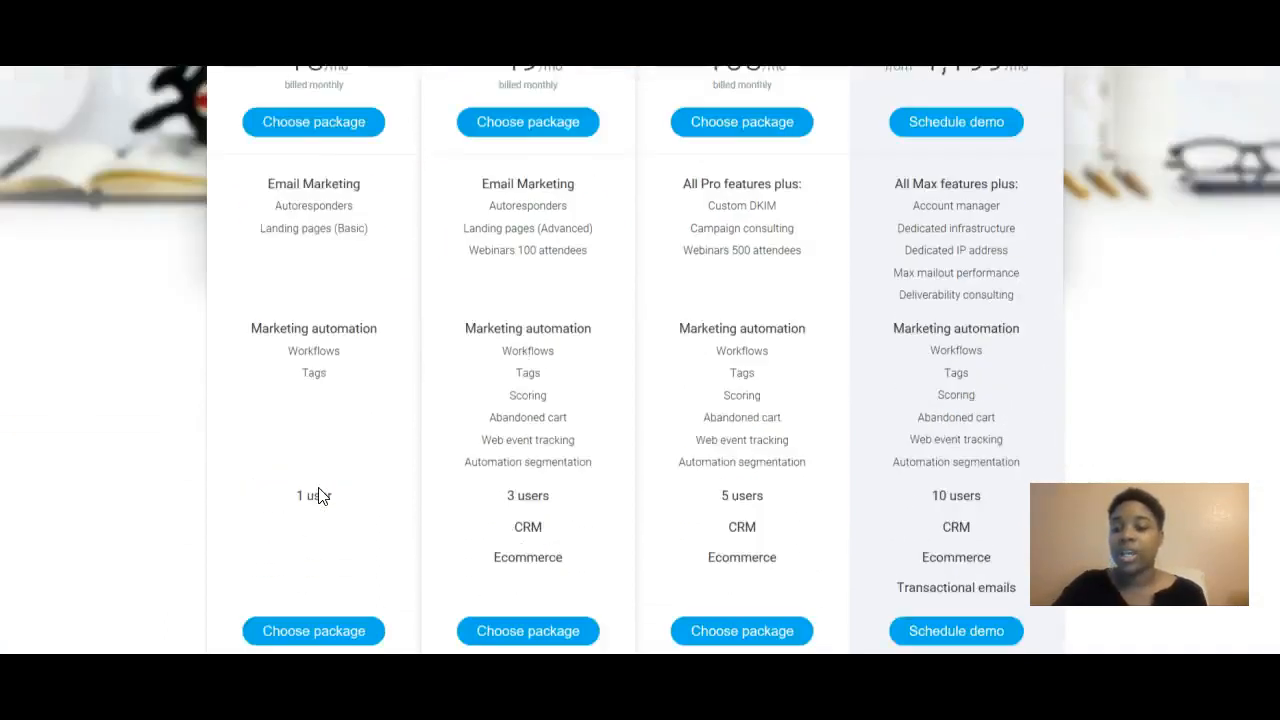
scroll(318, 497, "up", 10)
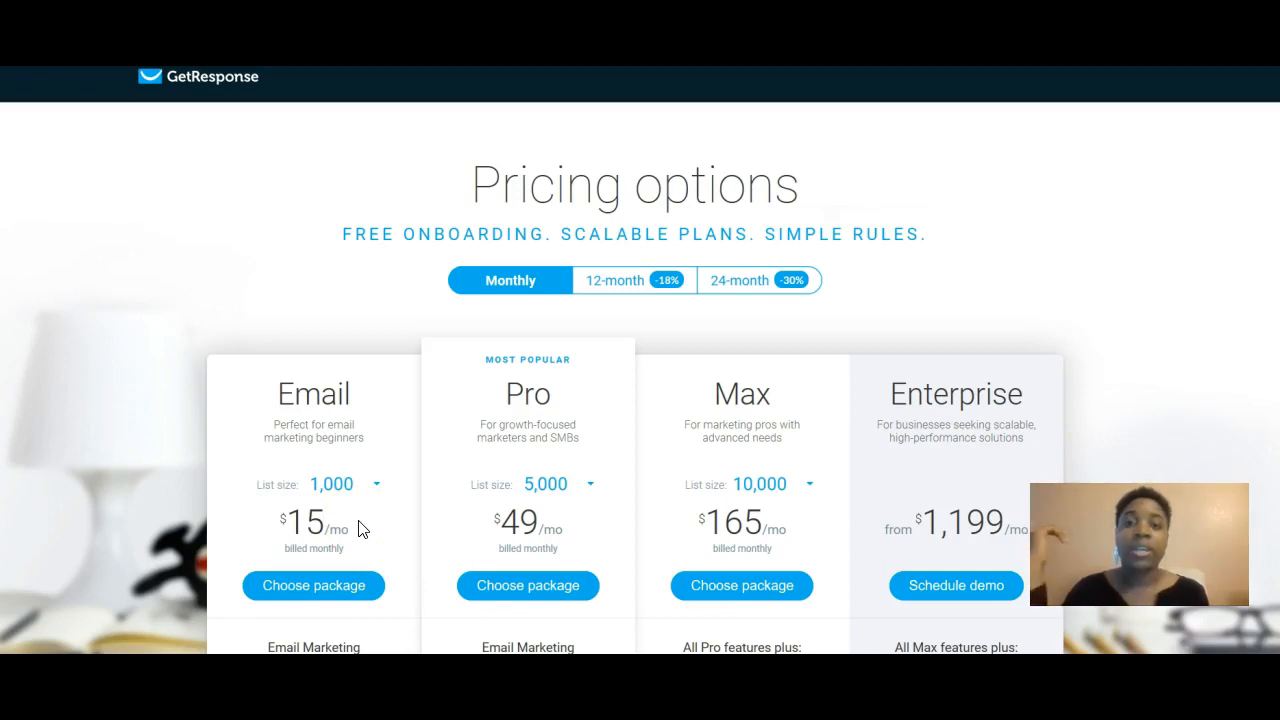
scroll(361, 530, "down", 2)
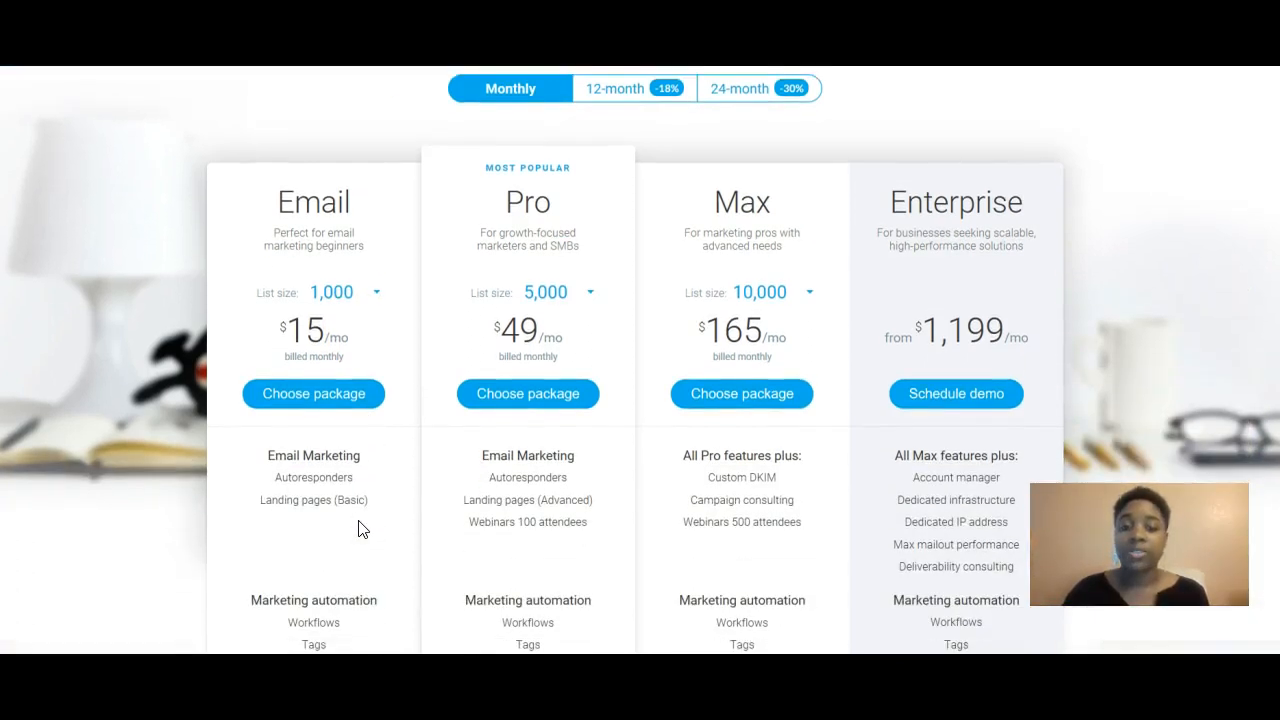
left_click(343, 506)
scroll(344, 503, "down", 1)
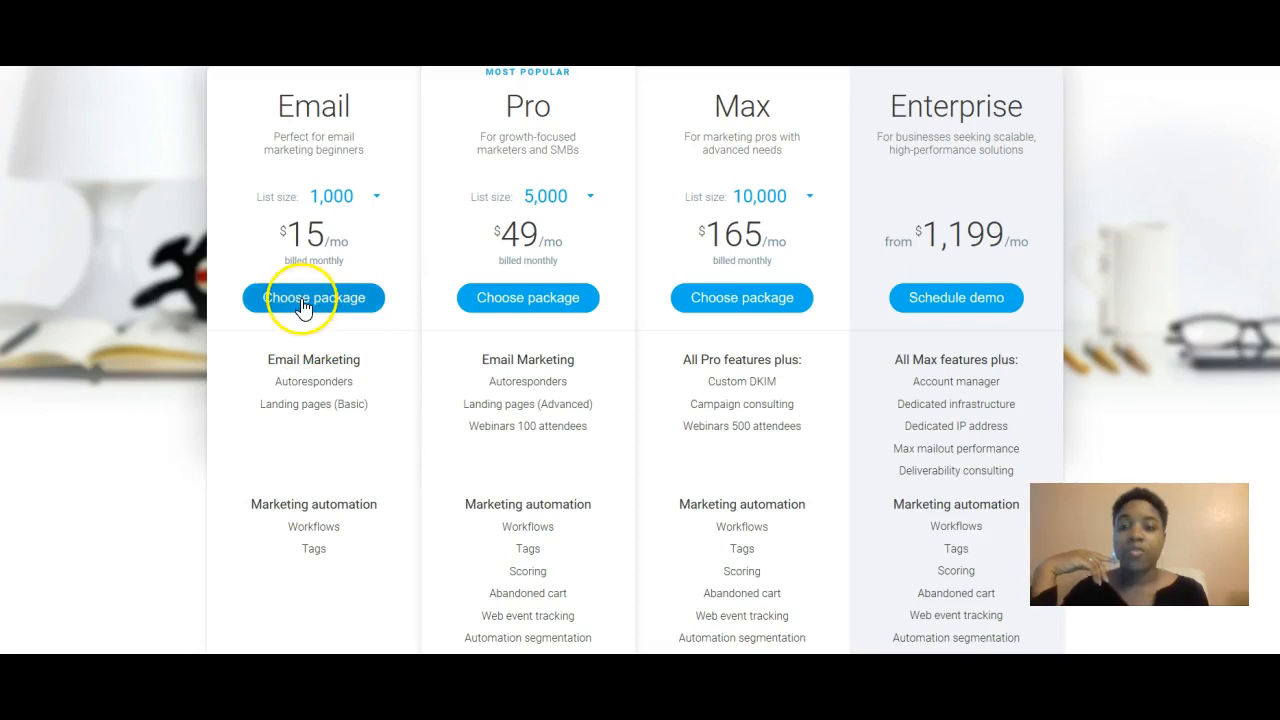
scroll(310, 313, "down", 1)
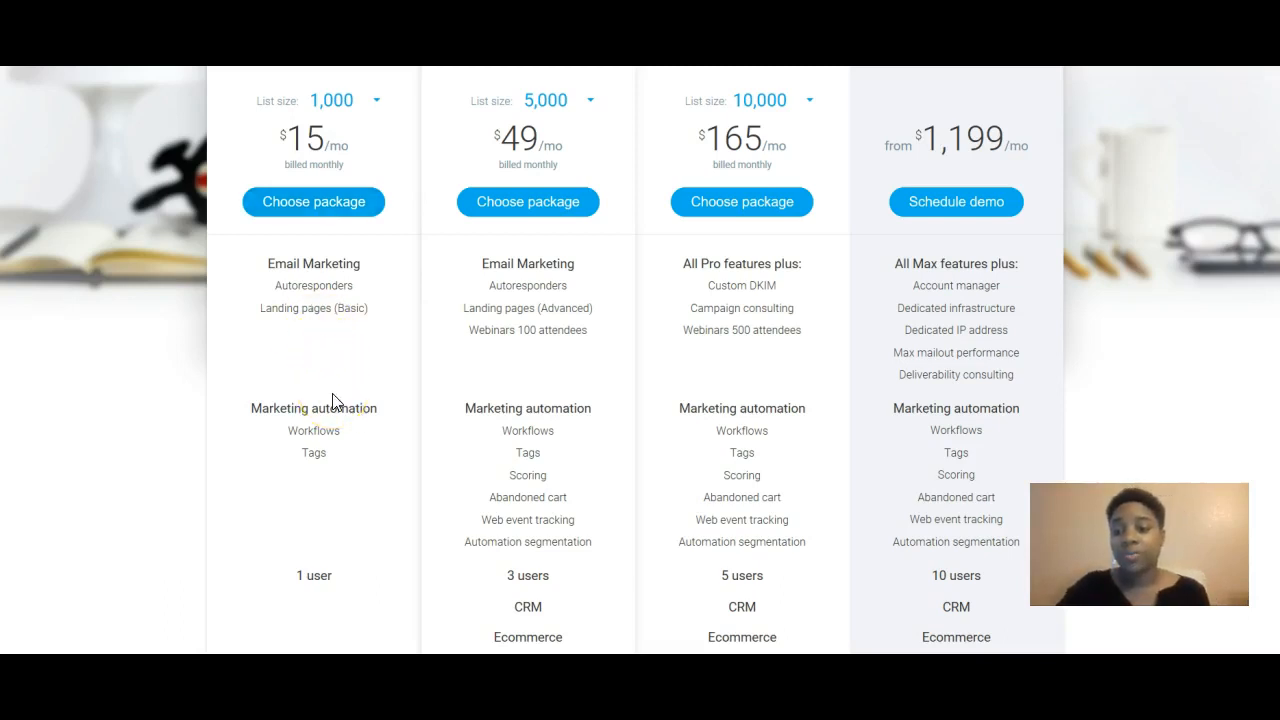
scroll(333, 401, "down", 2)
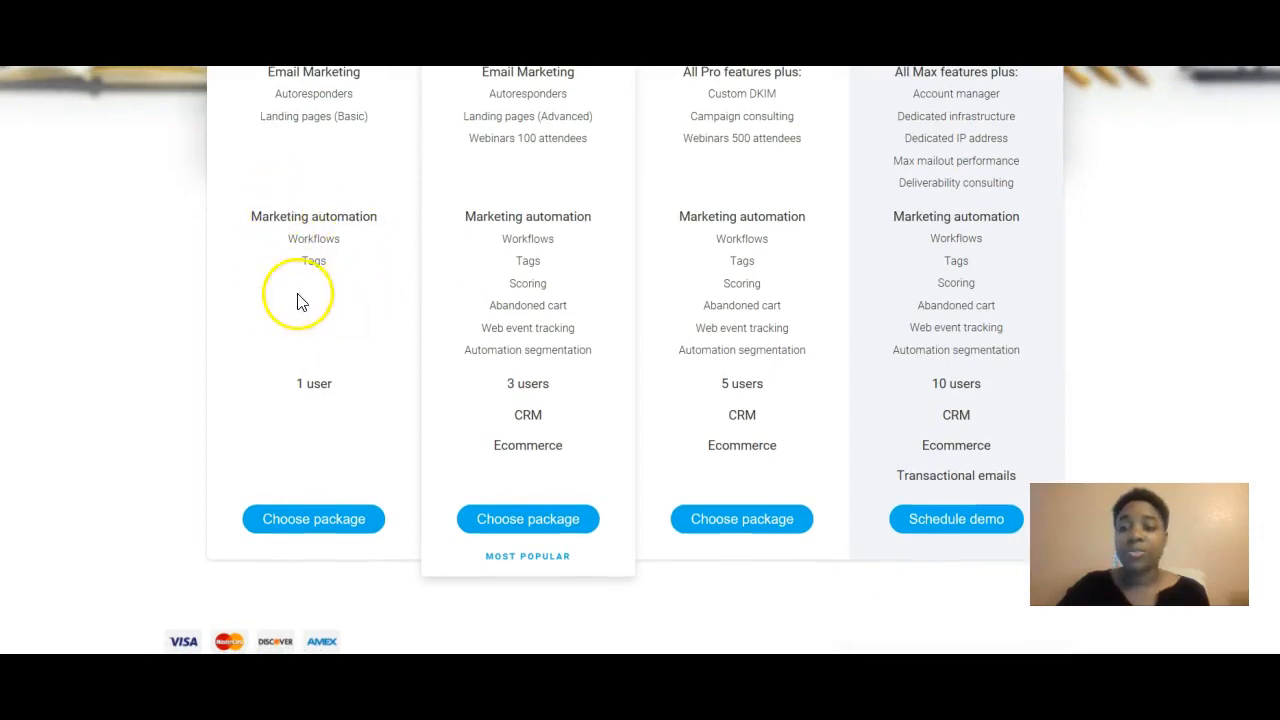
scroll(305, 298, "up", 2)
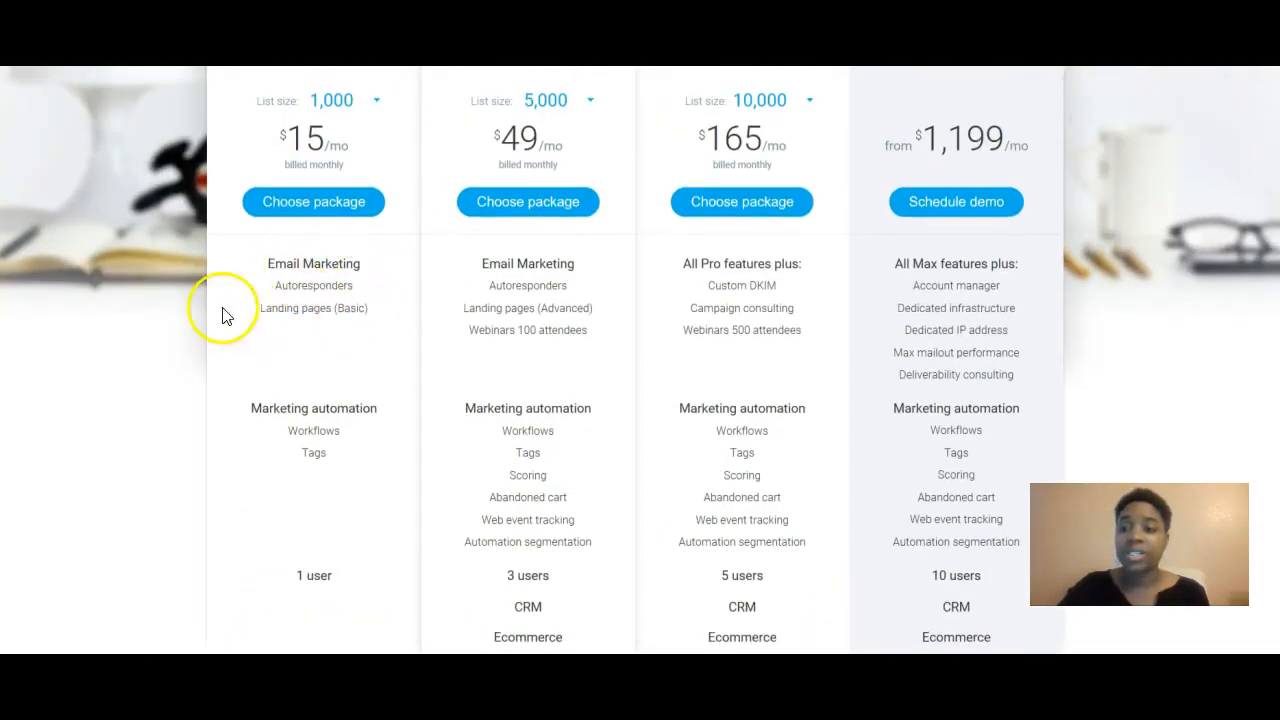
scroll(306, 310, "up", 2)
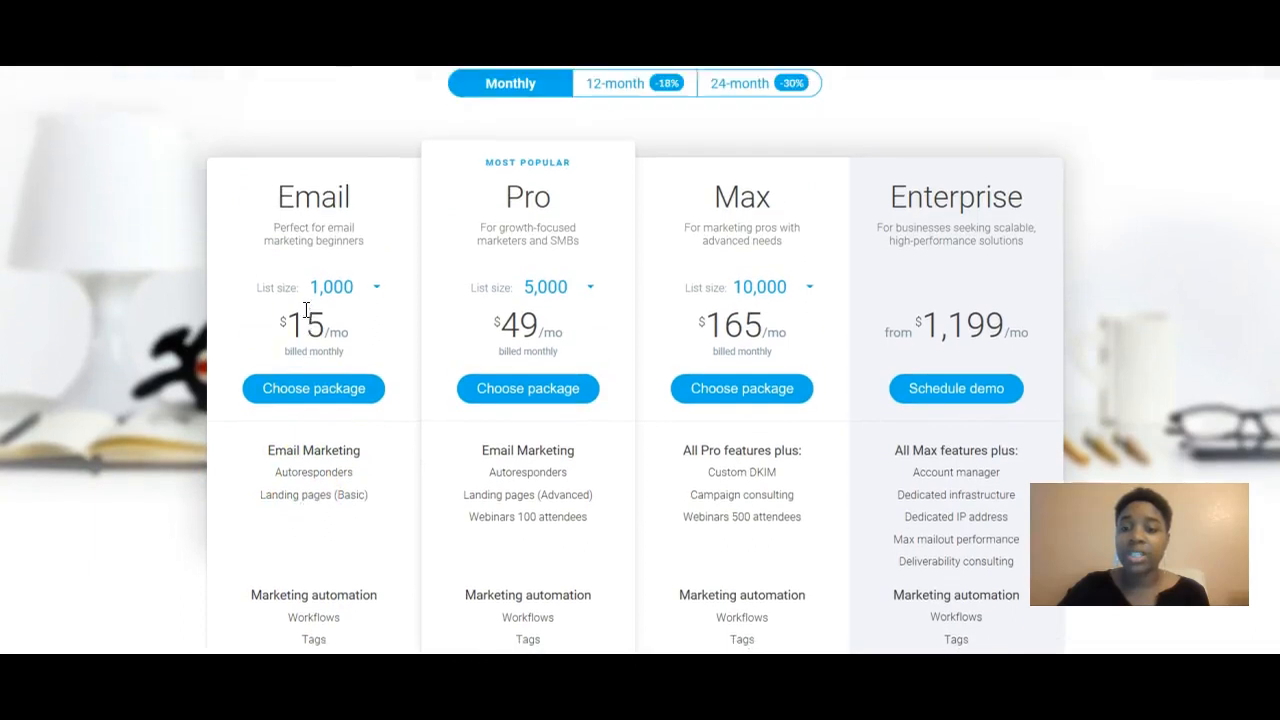
Compare the Pro, Max and Enterprise plans on landing pages, webinar capacity, marketing automation, user allowance, CRM and ecommerce features
scroll(575, 427, "down", 1)
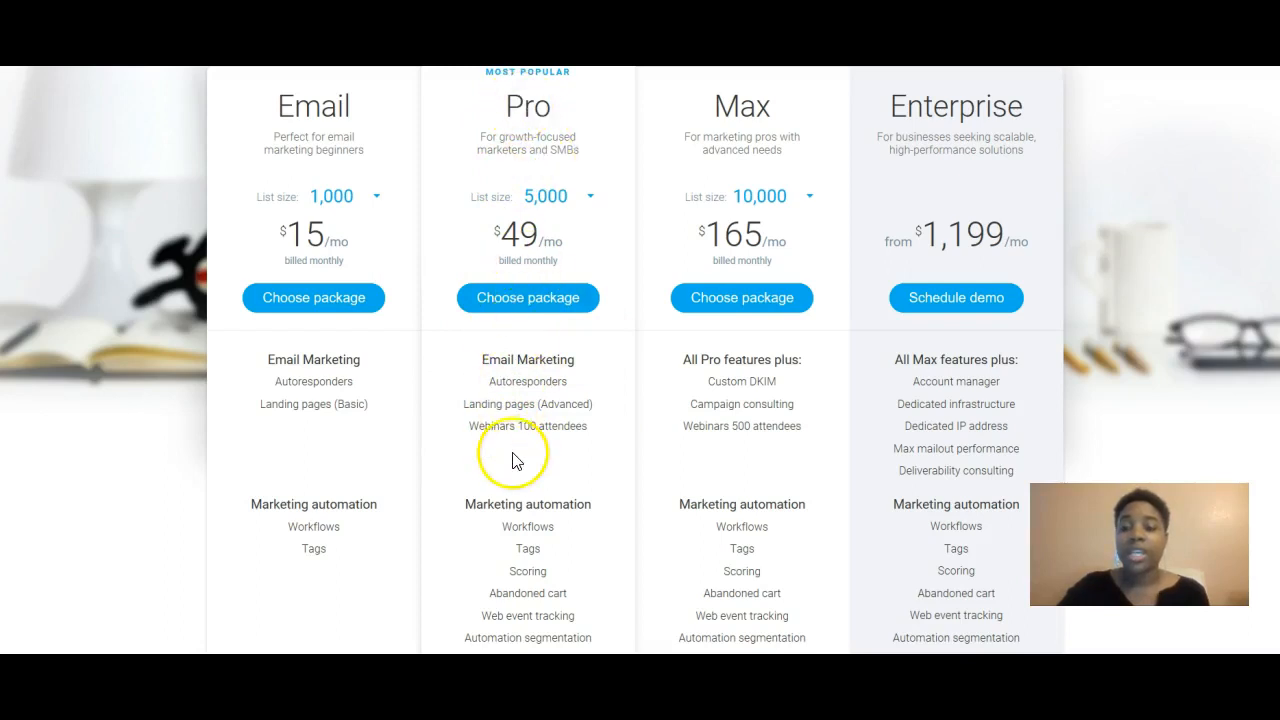
scroll(519, 449, "down", 1)
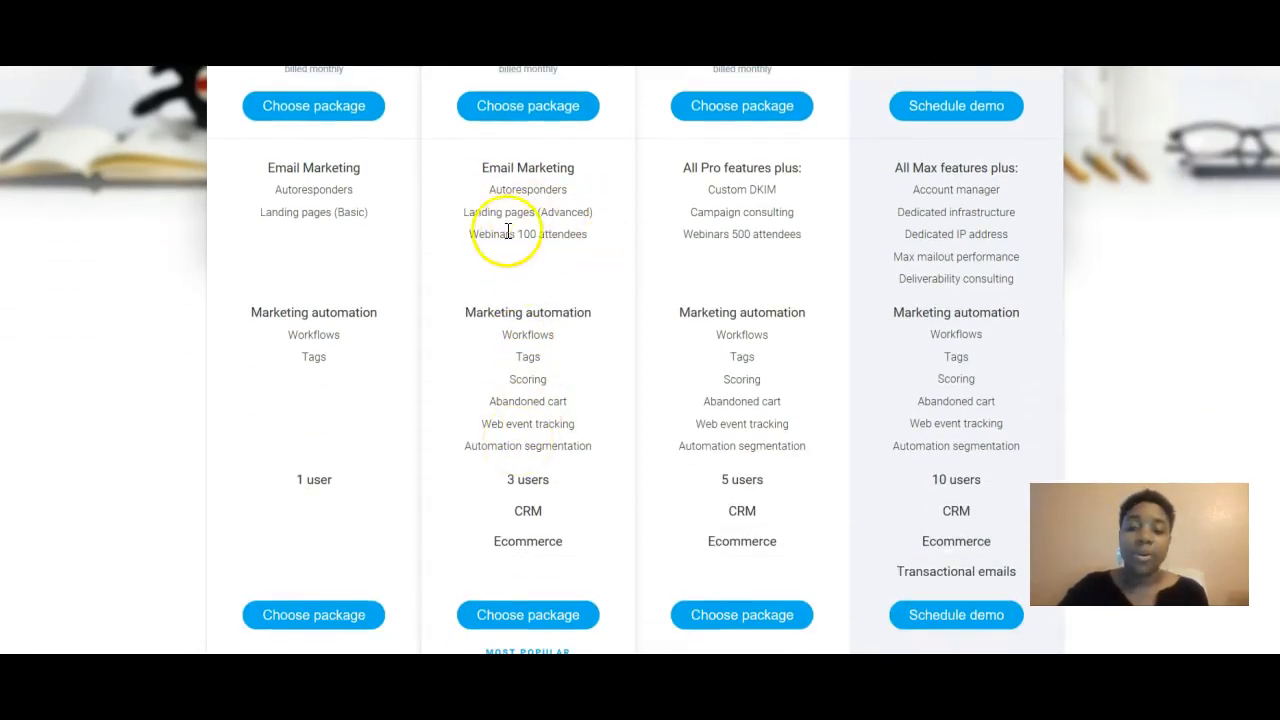
scroll(768, 263, "up", 3)
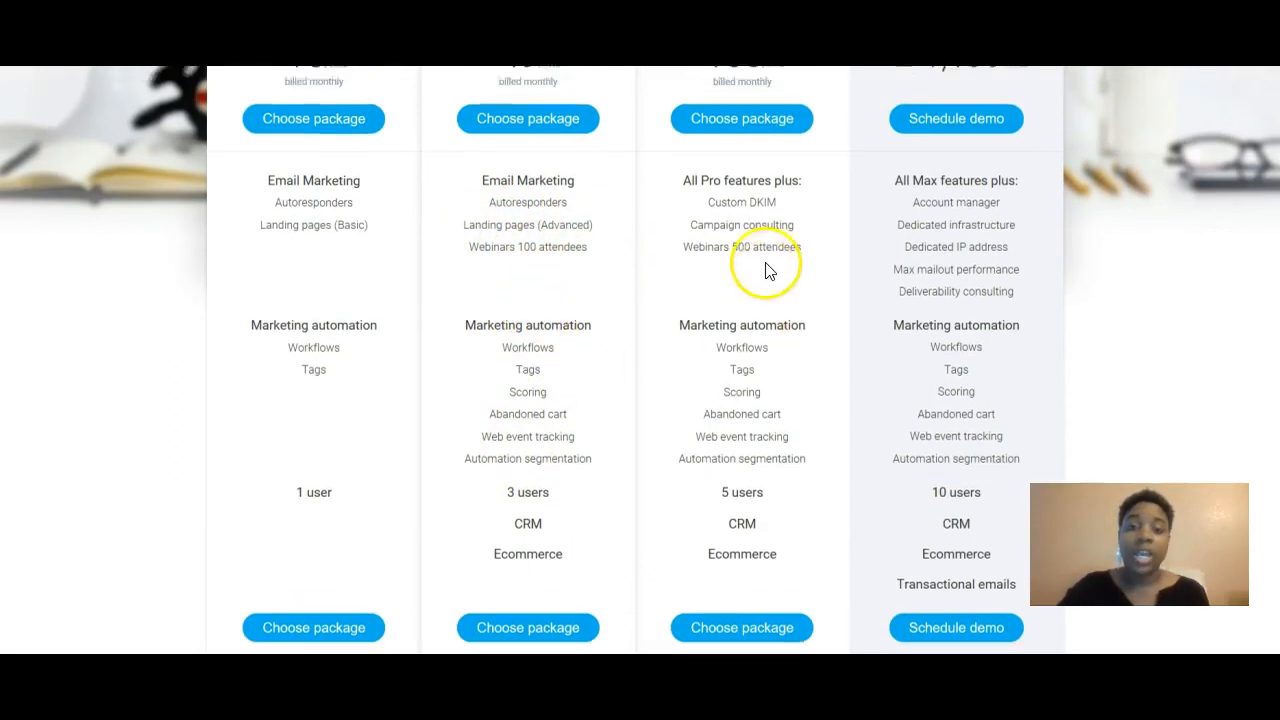
scroll(750, 228, "down", 1)
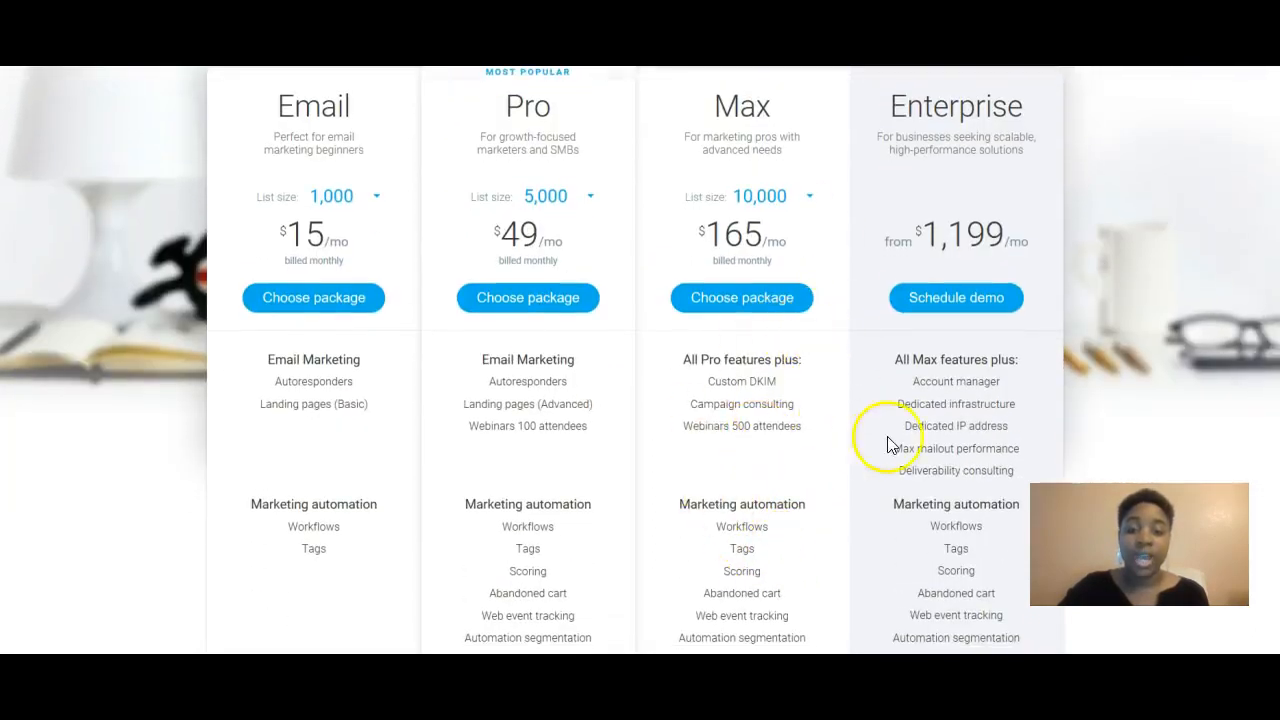
scroll(896, 424, "down", 1)
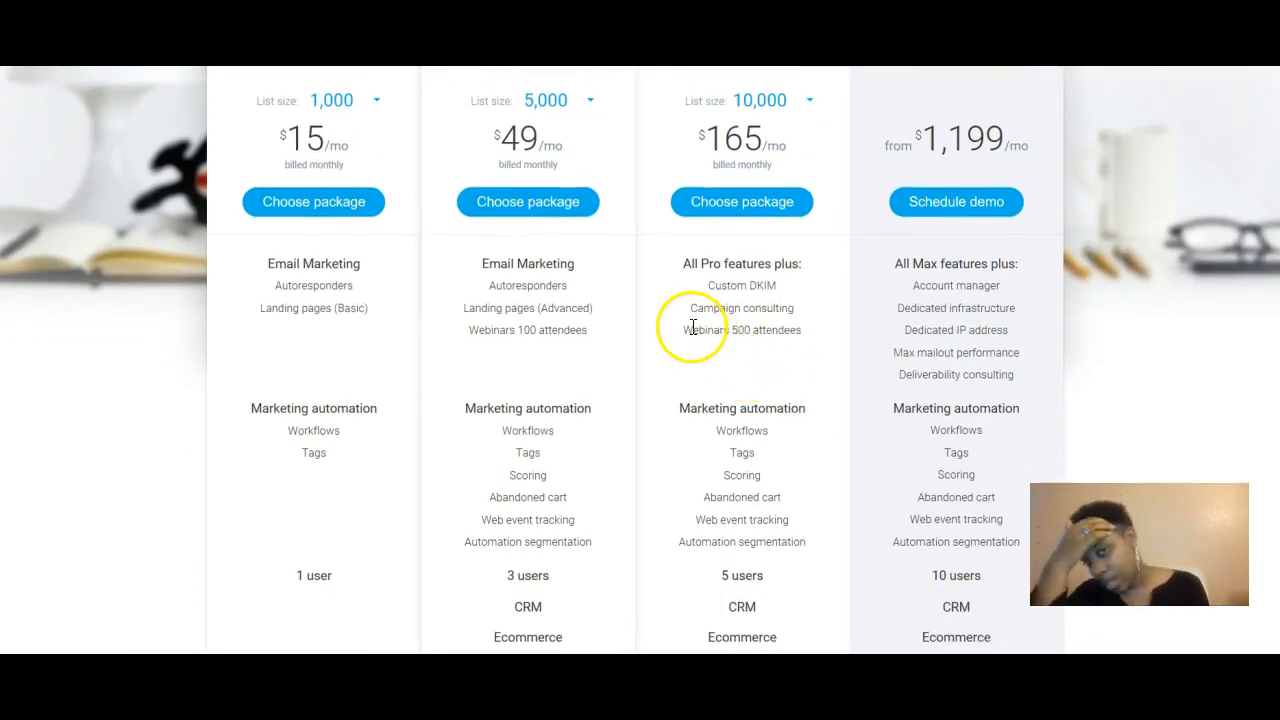
scroll(650, 360, "down", 1)
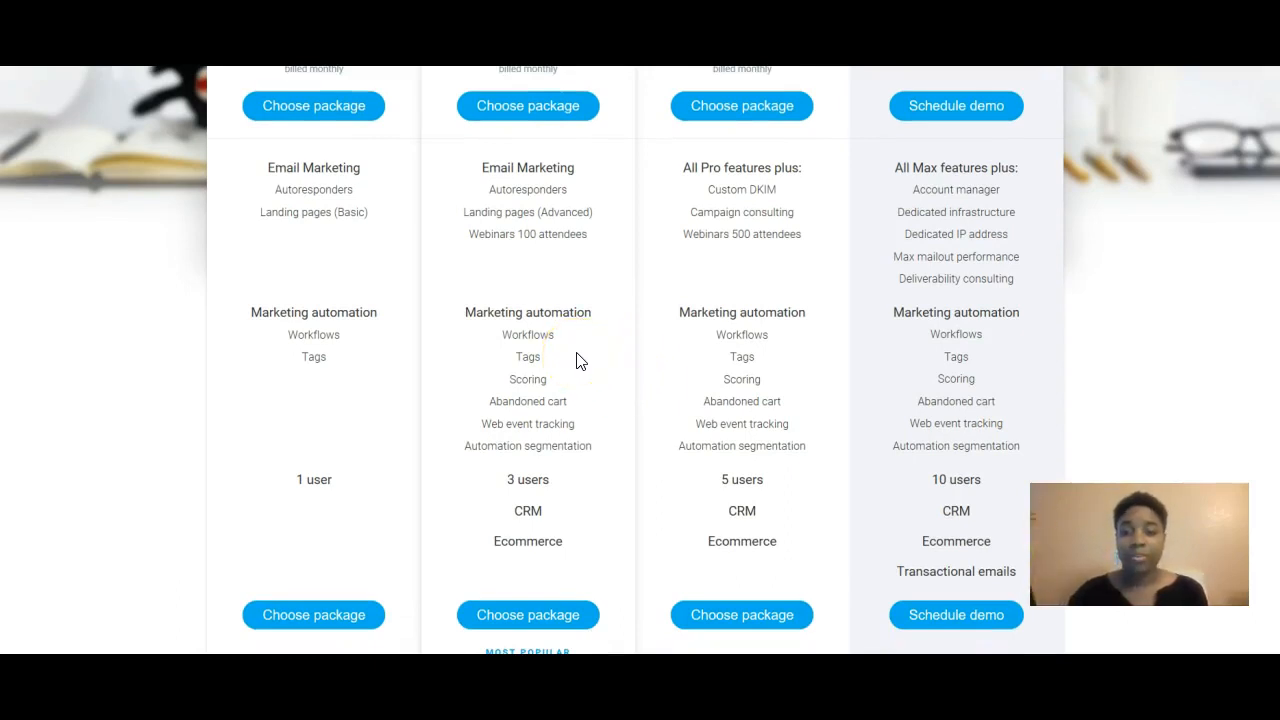
scroll(576, 360, "down", 3)
scroll(576, 360, "up", 8)
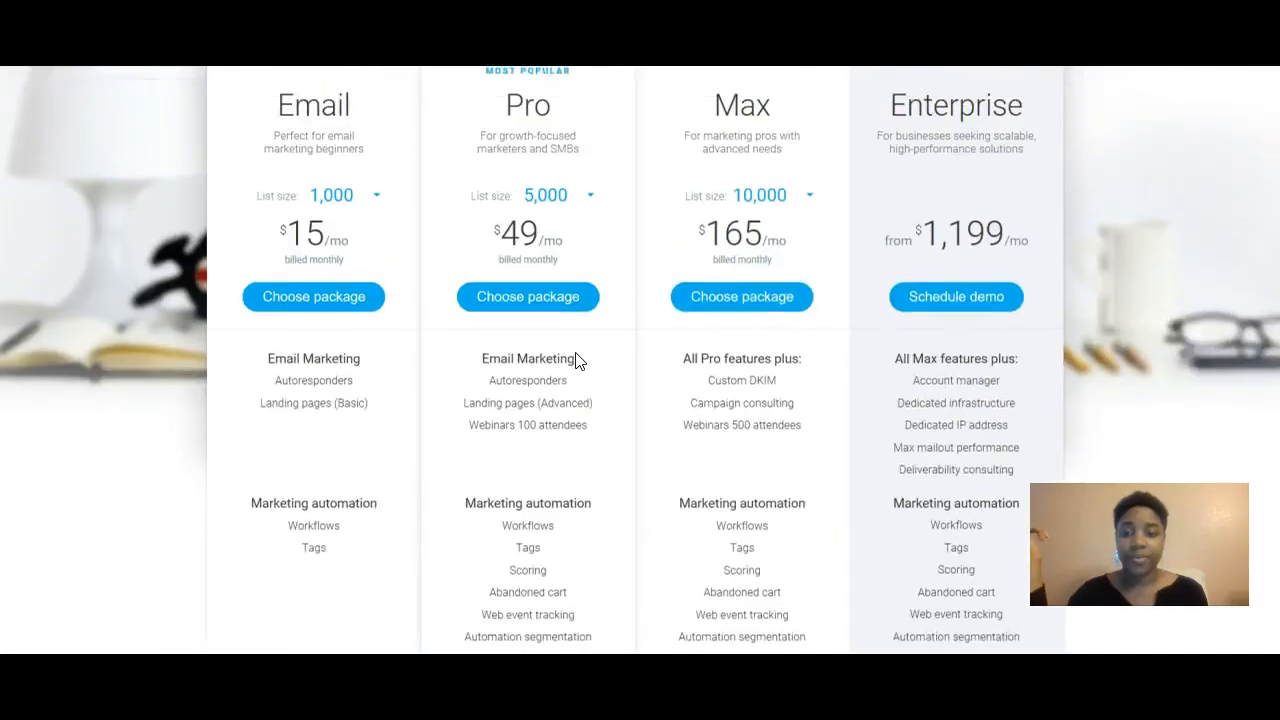